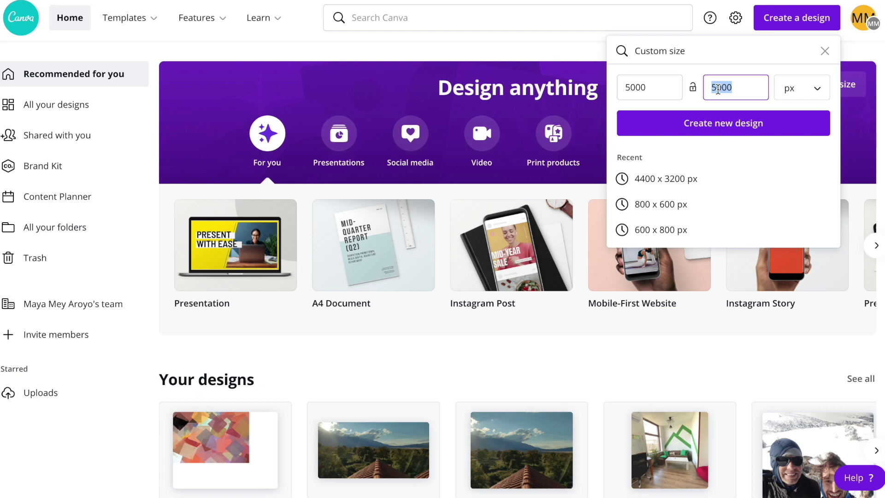
Step: Create a new custom-size design of 5000 × 3000 px
type("39")
key("BackSpace")
type("00")
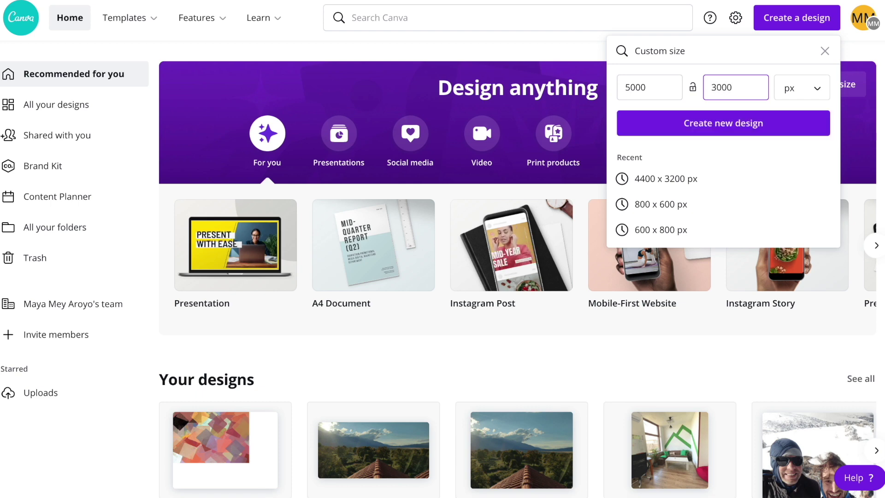
key("Return")
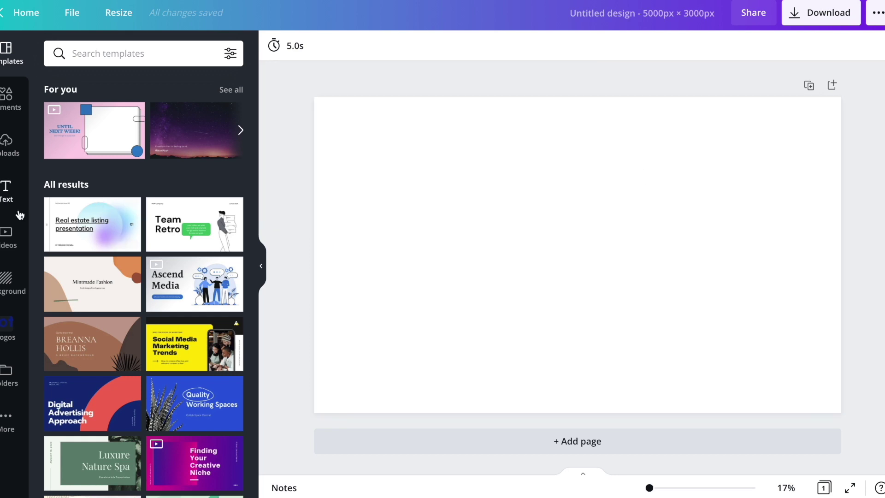
Step: Search the elements for "flowers" and filter the results to static items
left_click(9, 98)
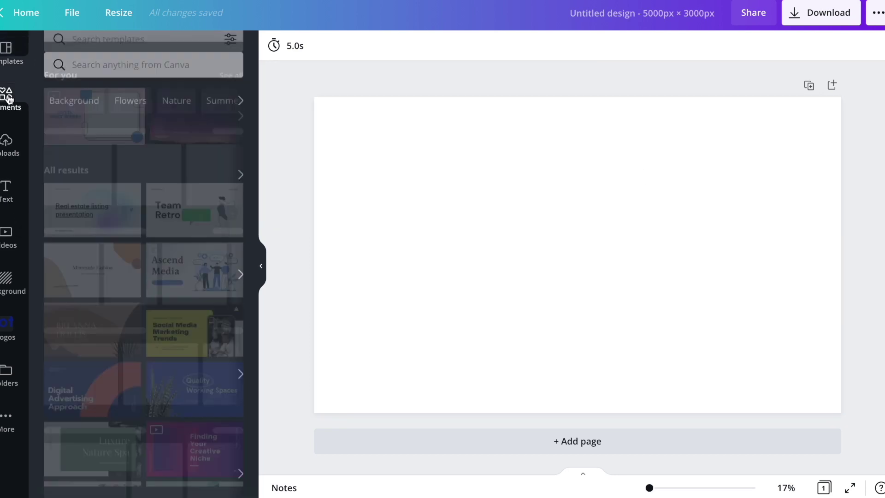
left_click(118, 54)
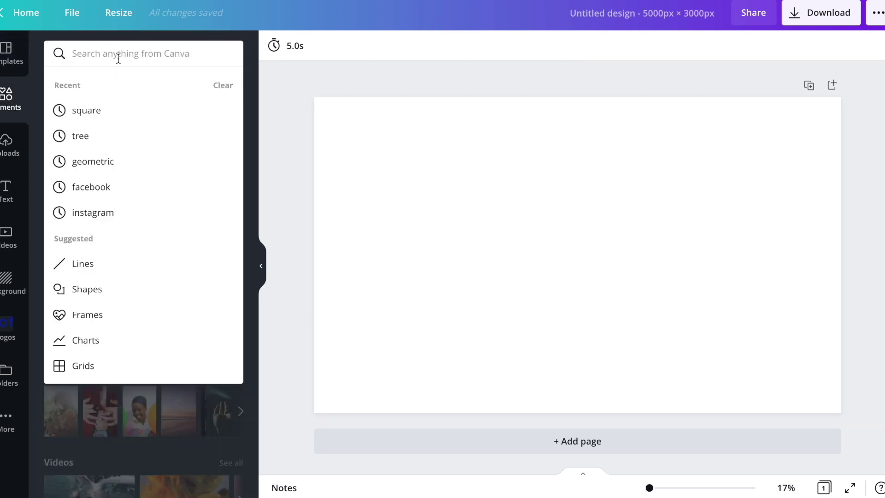
type("flowers")
key("Return")
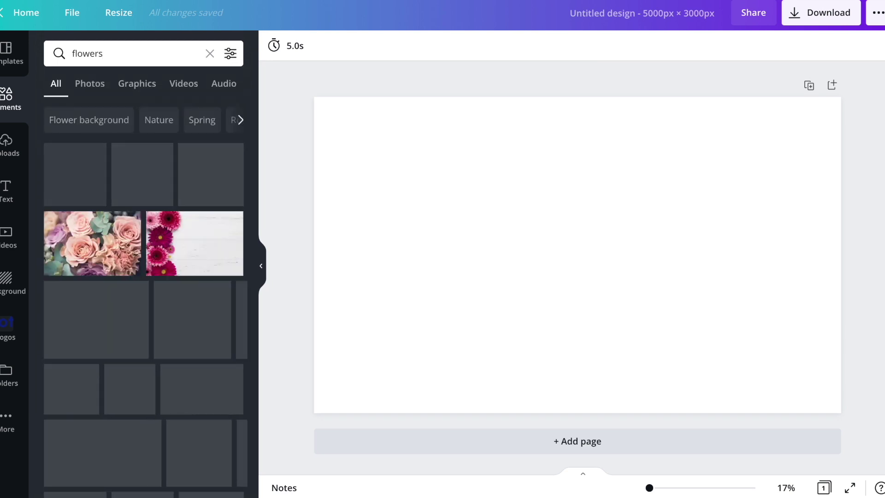
left_click(137, 84)
left_click(230, 54)
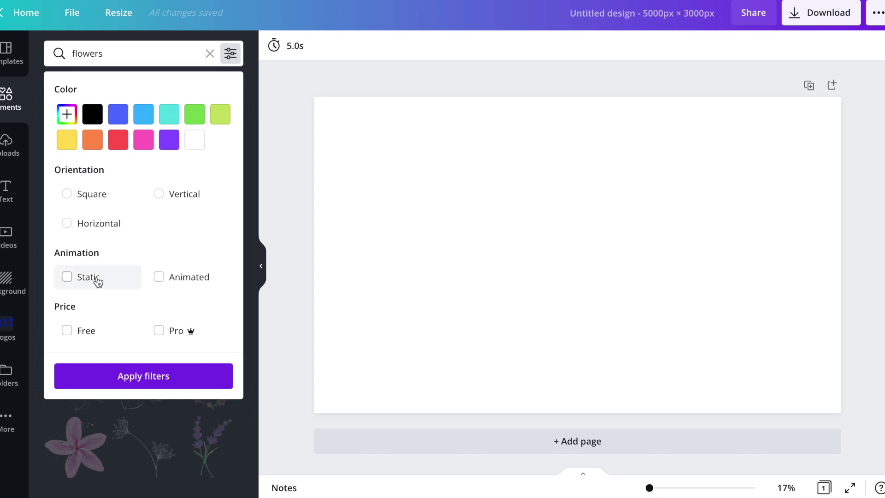
left_click(66, 277)
left_click(125, 374)
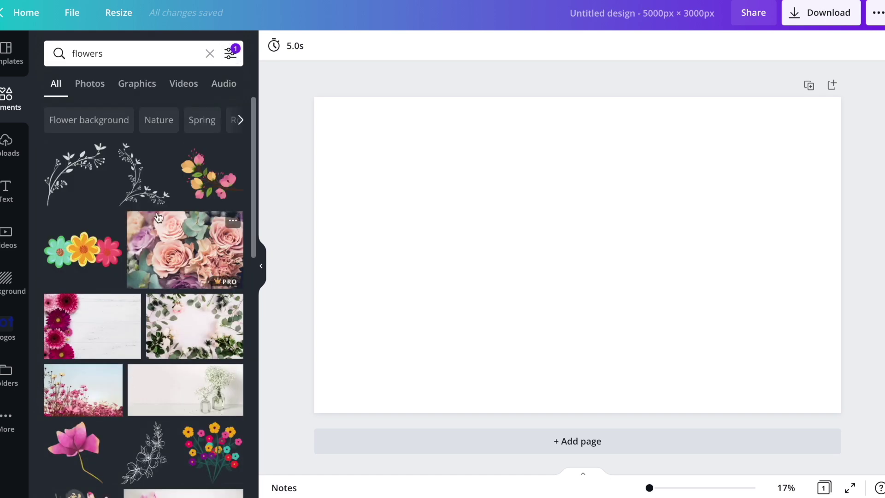
scroll(158, 216, "down", 5)
scroll(158, 217, "down", 8)
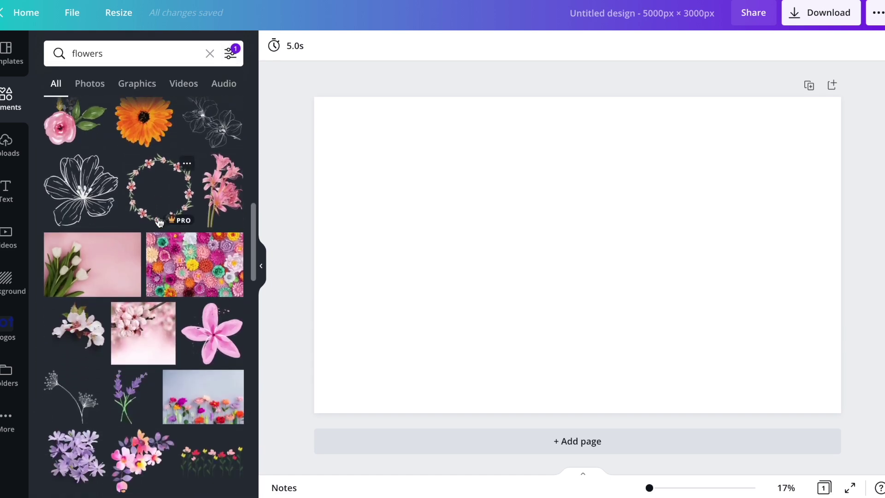
left_click(178, 173)
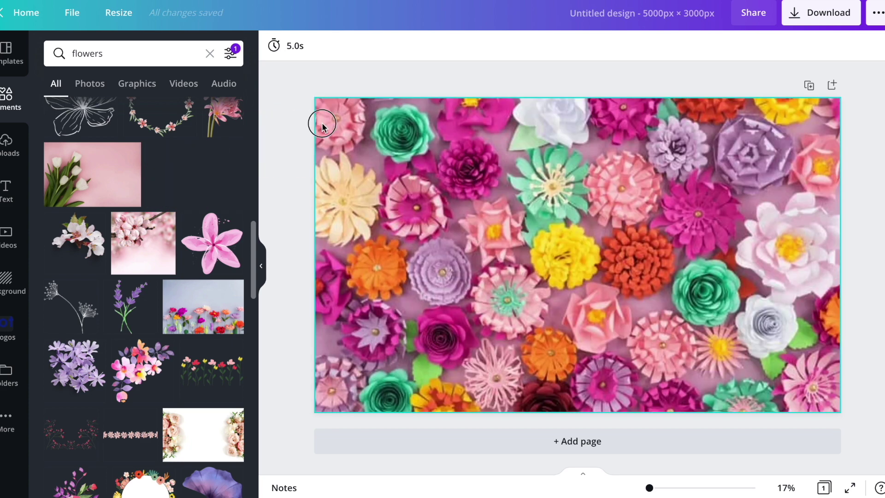
left_click(516, 242)
key("Delete")
Step: Add the pink and purple watercolor flower branch in the page's left half and the small floral bouquet in the centre
scroll(194, 244, "down", 5)
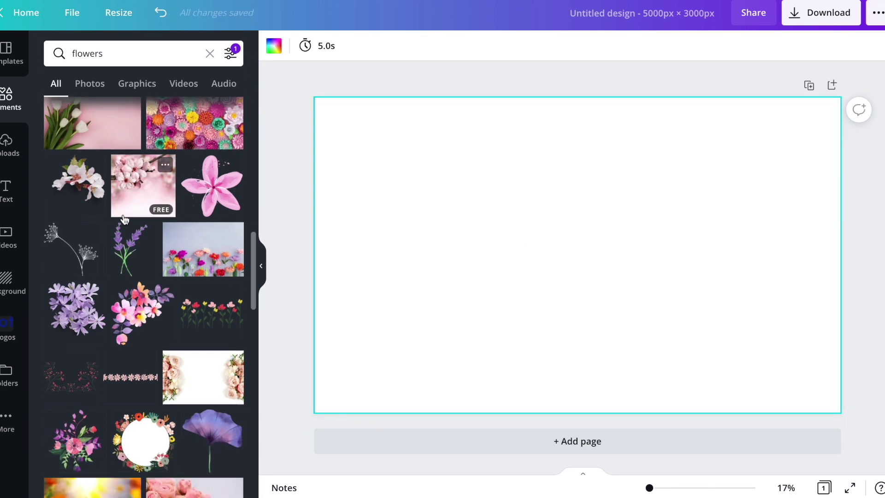
left_click(125, 158)
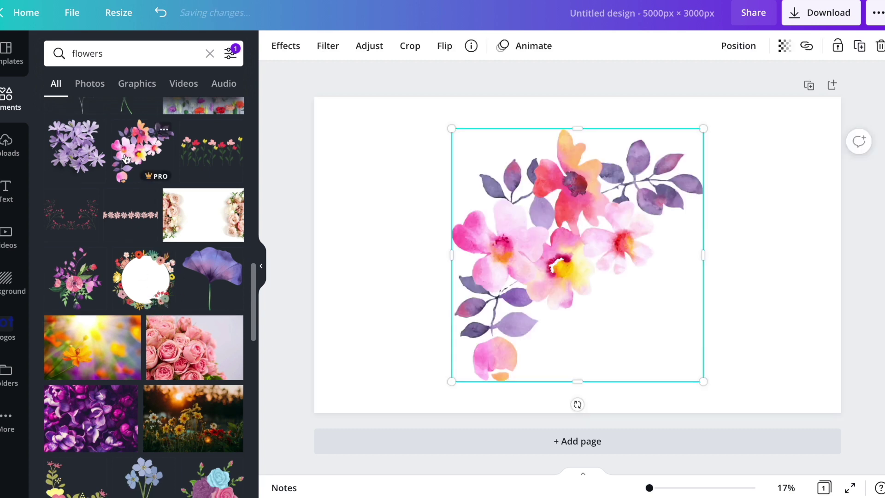
left_click_drag(564, 230, 452, 238)
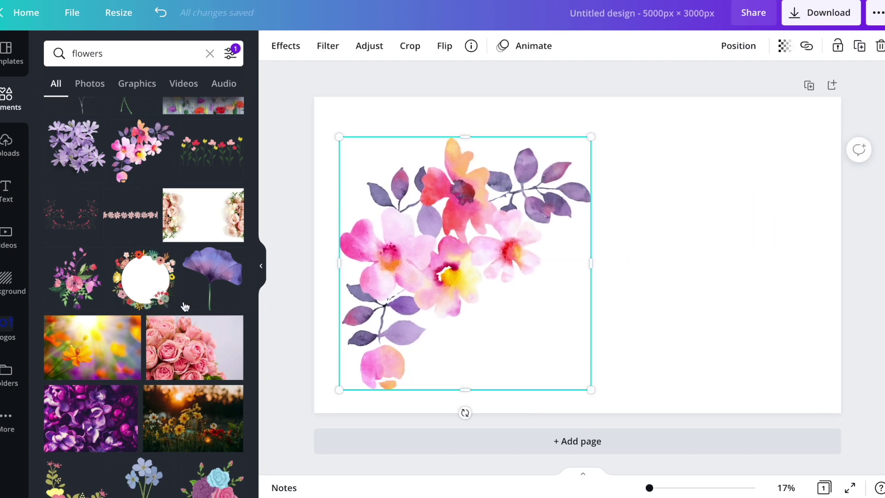
left_click(77, 282)
key("Escape")
left_click(558, 264)
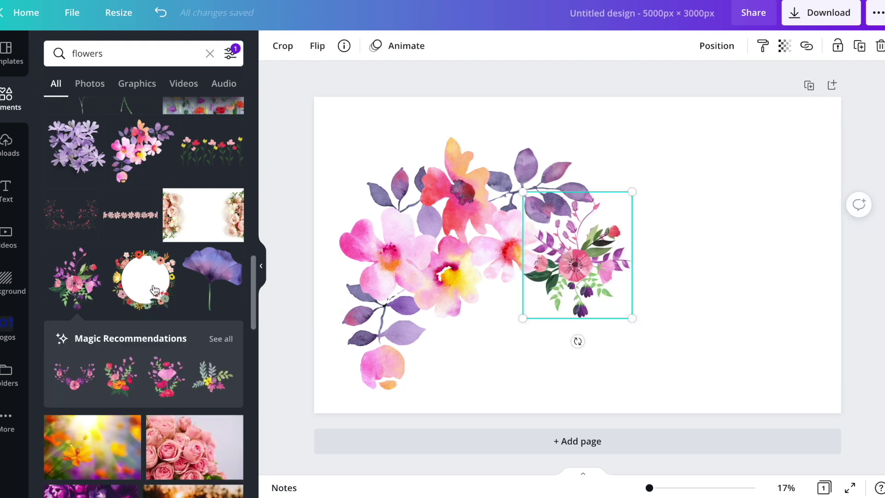
Step: Add the orange flower graphic on the page's right side and delete the watercolor flower branch
scroll(151, 285, "down", 15)
scroll(148, 277, "up", 2)
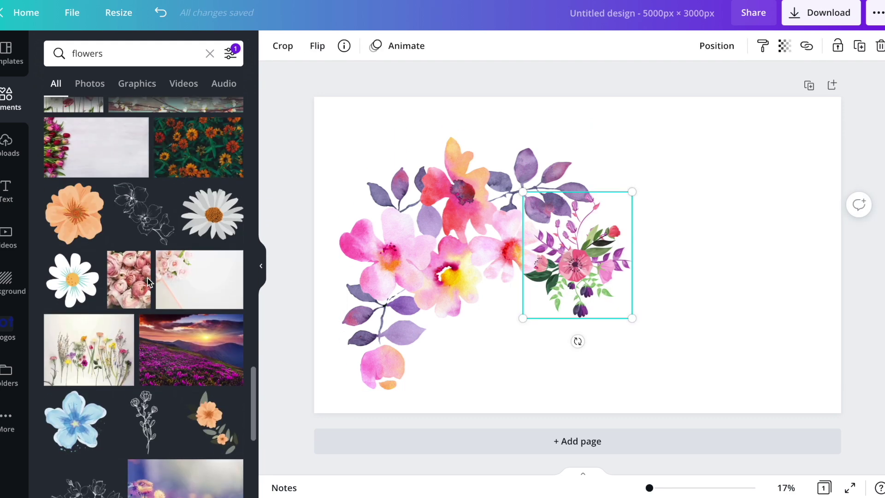
left_click(84, 221)
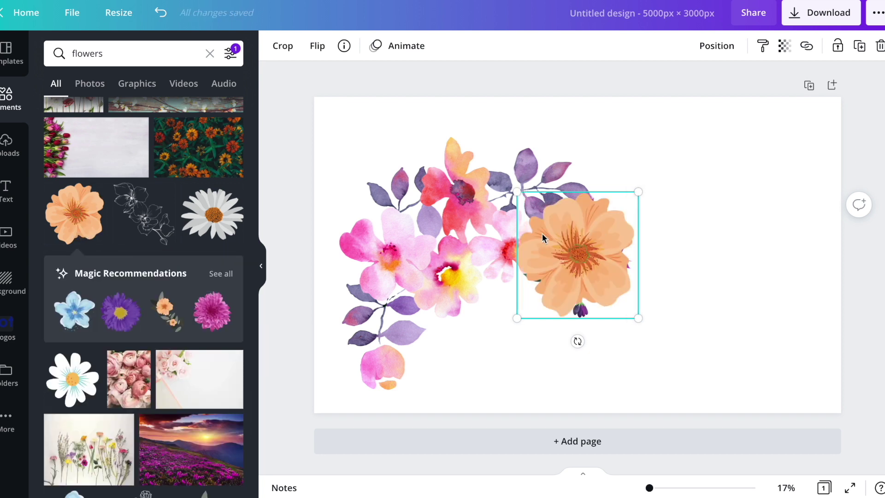
left_click_drag(689, 240, 671, 240)
left_click(442, 251)
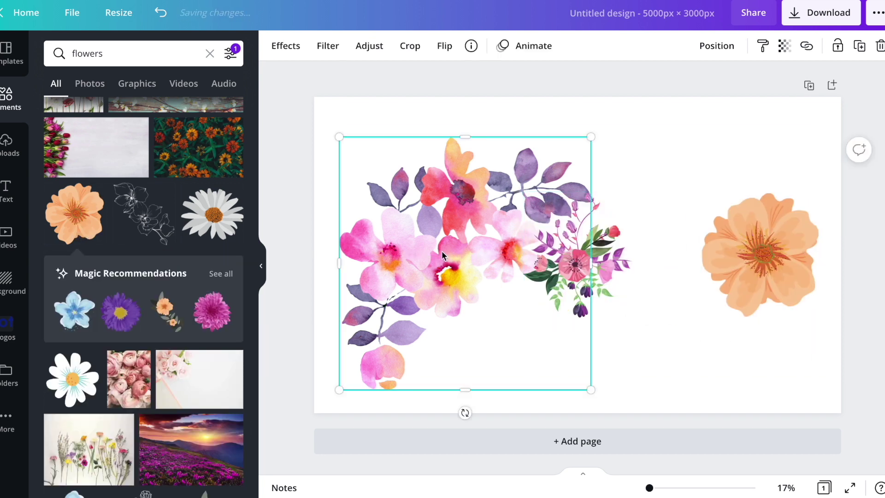
key("Delete")
Step: Add the recommended blue and magenta flowers, placing the magenta one left of the bouquet and the blue one at the upper right
left_click(73, 317)
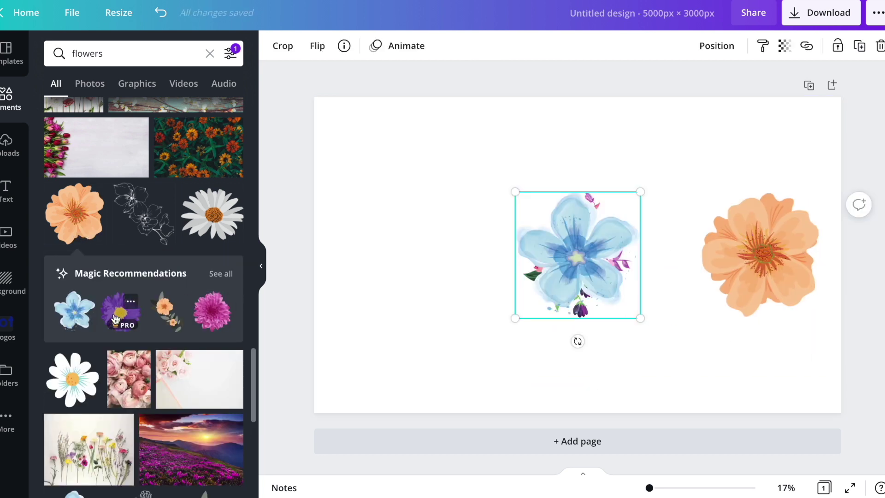
left_click(202, 318)
left_click_drag(586, 263, 445, 258)
left_click(563, 259)
left_click_drag(563, 259, 680, 159)
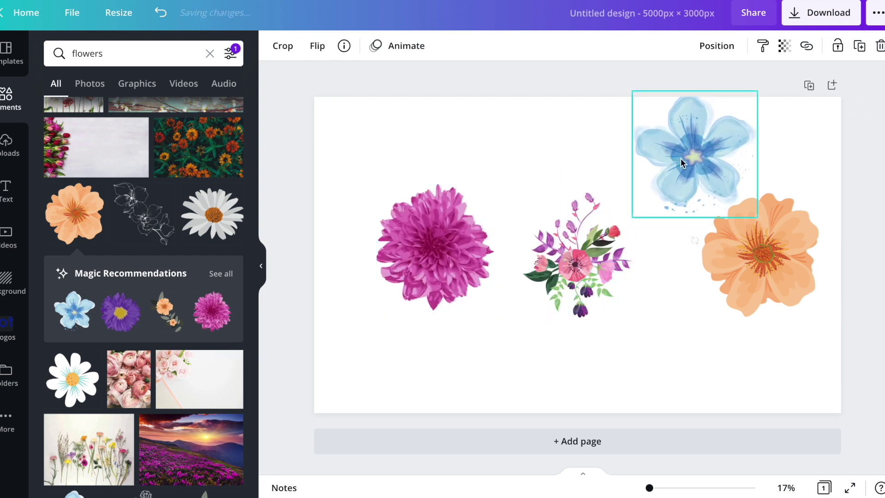
left_click(672, 366)
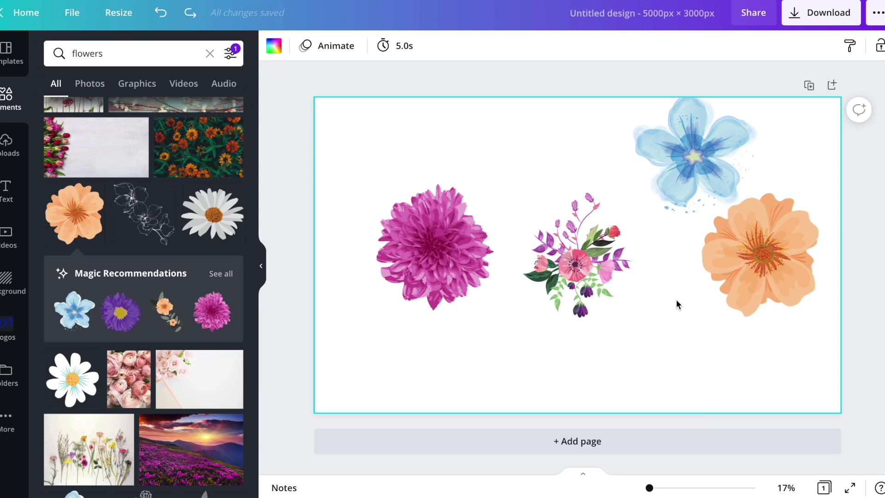
Step: Scatter copies of the blue flower in various sizes around the page
left_click_drag(693, 154, 647, 137)
left_click_drag(532, 240, 568, 199)
left_click_drag(608, 152, 488, 117)
Step: Scatter resized copies of the orange flower at the upper left, lower left, top centre and bottom centre of the page
left_click(776, 244)
left_click_drag(776, 245, 405, 148)
left_click_drag(463, 221, 424, 168)
left_click_drag(389, 134, 574, 385)
left_click_drag(543, 352, 484, 322)
left_click_drag(547, 389, 550, 107)
left_click(717, 46)
Step: Duplicate the bouquet, enlarge the copy to about 2,070 × 2,390 px and place it behind the flowers at the page's left edge
left_click(576, 263)
key("ctrl+d")
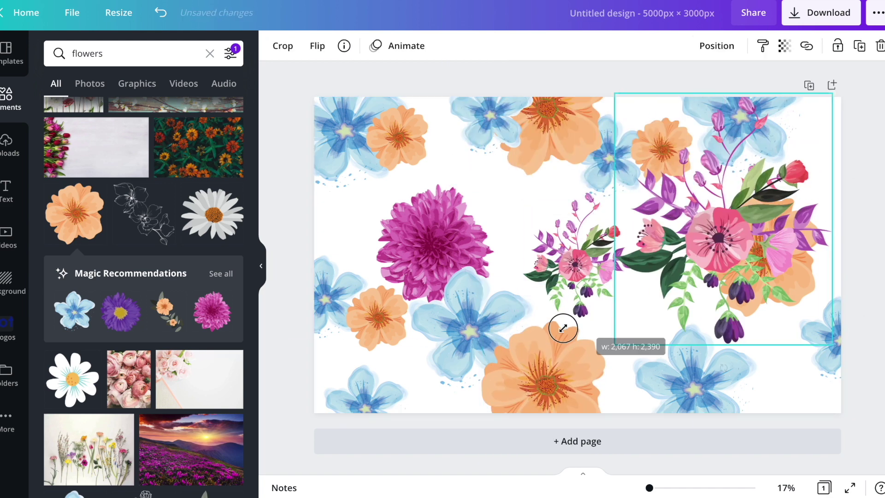
left_click_drag(726, 198, 290, 217)
left_click(717, 46)
left_click(676, 110)
Step: Rotate and arrange further enlarged bouquet copies behind the flowers on the right side of the page
left_click(583, 340)
left_click_drag(582, 340, 685, 257)
left_click(654, 279)
left_click(691, 368)
left_click(717, 46)
left_click(576, 263)
left_click(787, 223)
left_click_drag(788, 223, 780, 237)
left_click(716, 46)
left_click(676, 109)
Step: Place a rotated bouquet copy behind the flowers at the lower left and reposition the bouquet in the centre
left_click(576, 263)
left_click_drag(579, 339, 623, 204)
left_click_drag(611, 336, 300, 369)
left_click(716, 46)
left_click(676, 110)
left_click_drag(576, 262, 636, 201)
Step: Add more magenta flowers at the page's top, right edge and lower-left corner, resizing them and layering them among the others
left_click_drag(212, 311, 631, 138)
left_click(716, 46)
left_click(677, 110)
left_click_drag(843, 205, 790, 237)
left_click_drag(212, 311, 322, 364)
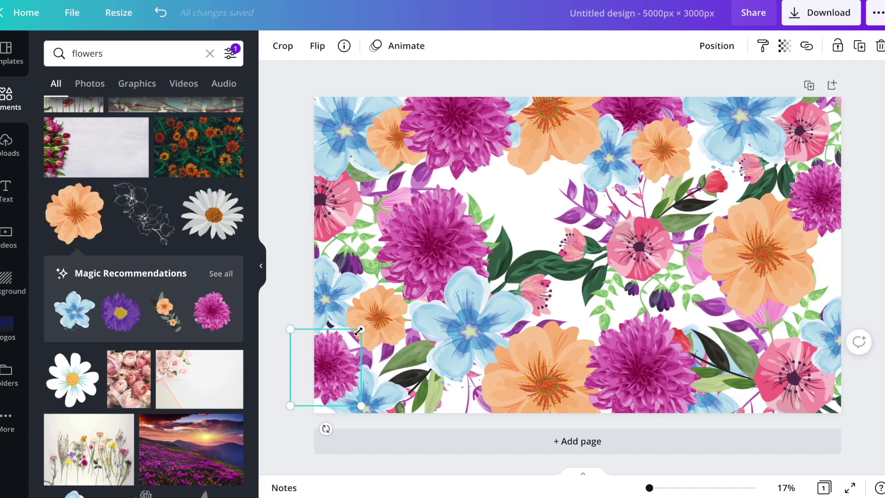
left_click_drag(355, 405, 385, 425)
Step: Fill the upper-centre gap with copies of the magenta, orange and blue flowers and adjust their layer order
left_click(538, 295)
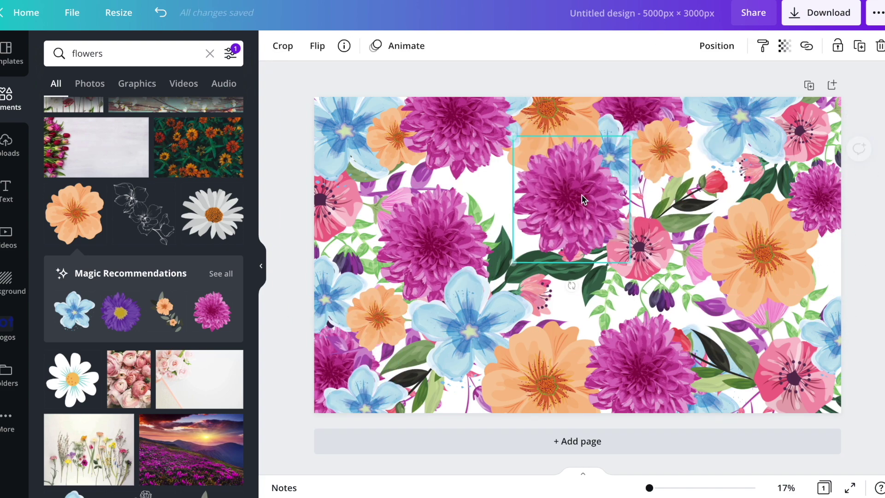
left_click_drag(546, 378, 460, 171)
left_click(474, 316)
left_click(716, 46)
left_click(680, 115)
Step: Place a blue flower copy just right of the page's lower centre and adjust the layering of the neighbouring flowers
left_click_drag(475, 318, 587, 318)
left_click(716, 45)
left_click(524, 111)
left_click(717, 46)
left_click(673, 85)
left_click(607, 300)
left_click_drag(596, 390, 535, 369)
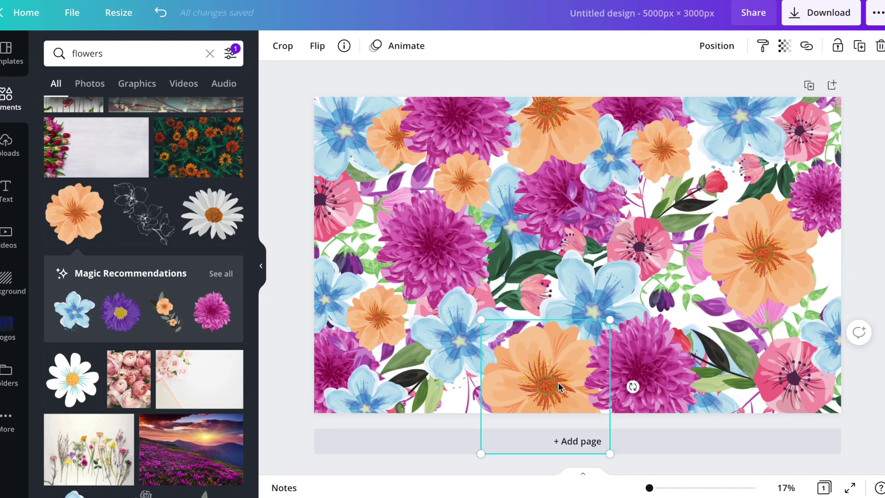
Step: Fill the gaps on the right side with orange, blue and magenta flower copies placed behind the existing flowers
left_click(716, 45)
left_click(585, 307)
left_click(717, 46)
left_click(673, 115)
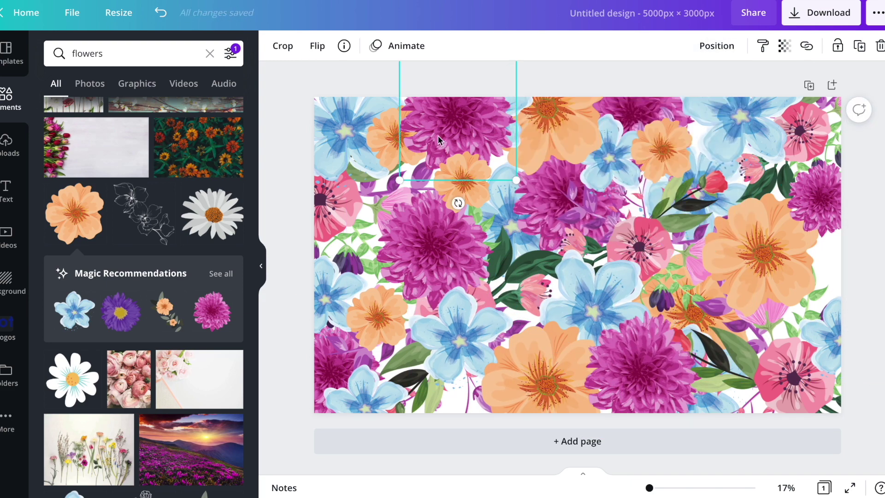
left_click(716, 46)
left_click(673, 115)
left_click(716, 46)
left_click(672, 115)
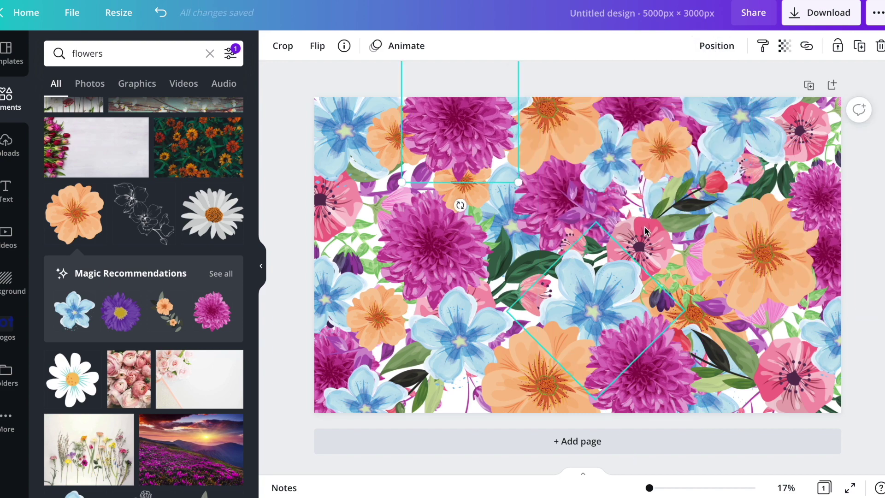
Step: Fill the gaps on the left side with a magenta copy and an enlarged orange copy placed behind the other flowers
left_click(717, 45)
left_click(672, 116)
left_click_drag(446, 239, 377, 232)
left_click(716, 46)
left_click(695, 90)
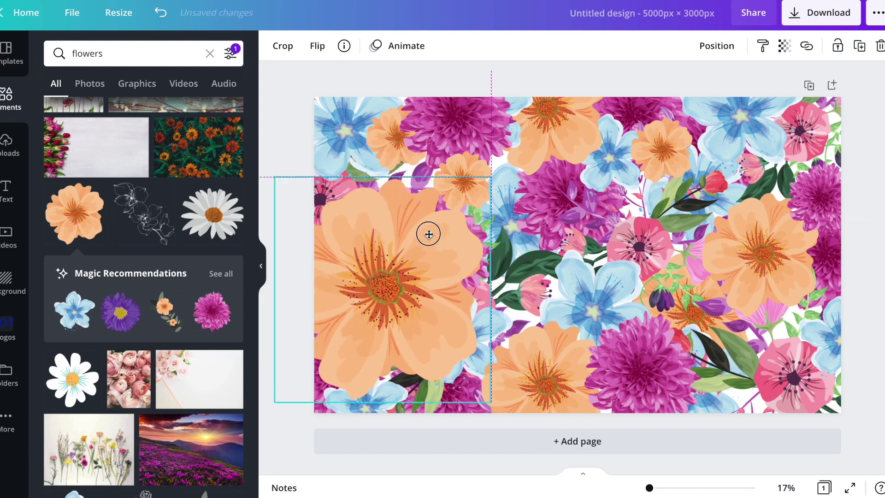
left_click(716, 45)
left_click(680, 109)
Step: Adjust the layer order of the large orange flower on the right side and deselect it
left_click(743, 275)
left_click(717, 46)
left_click(680, 108)
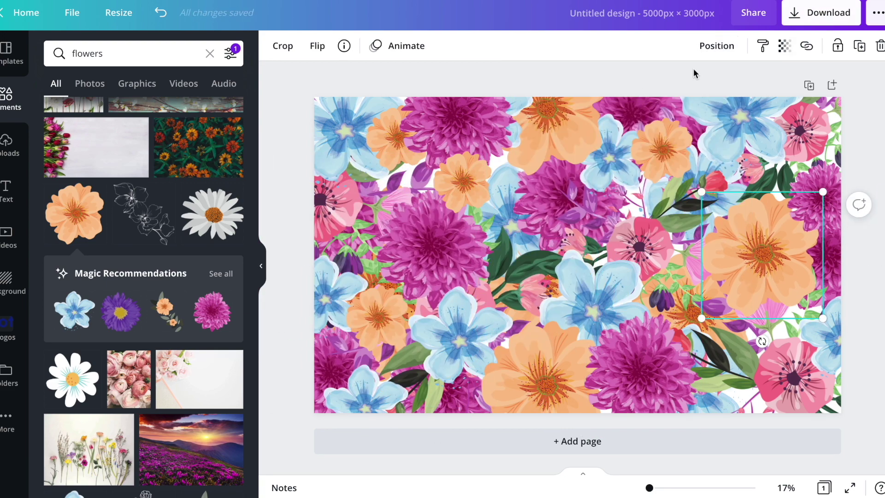
left_click(635, 85)
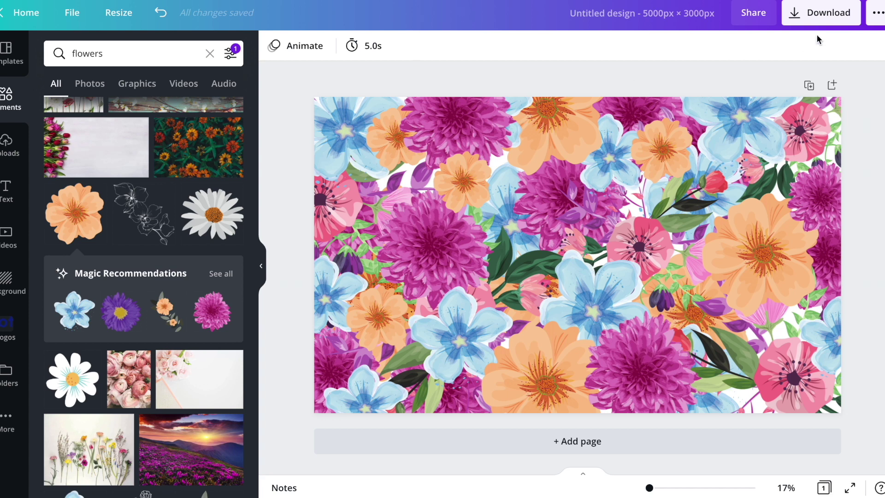
Step: Download the floral design as a PNG and upload the file to the blank 5000 × 5000 px design
left_click(806, 18)
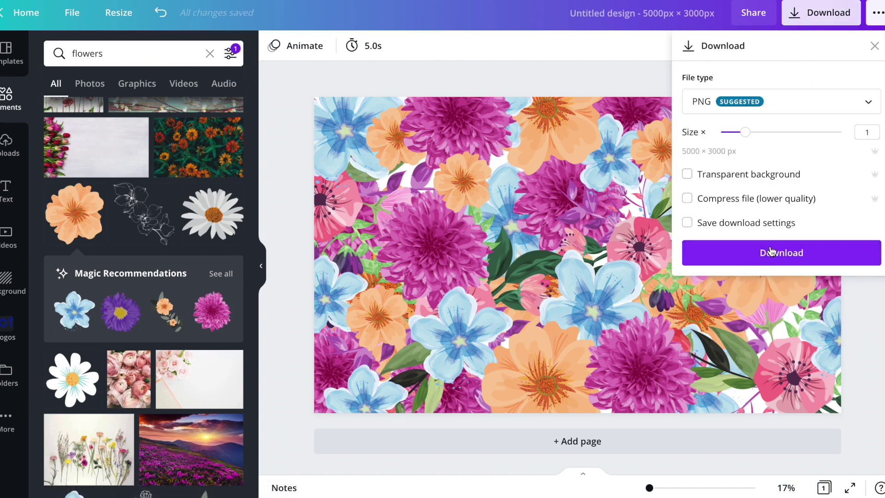
left_click(771, 251)
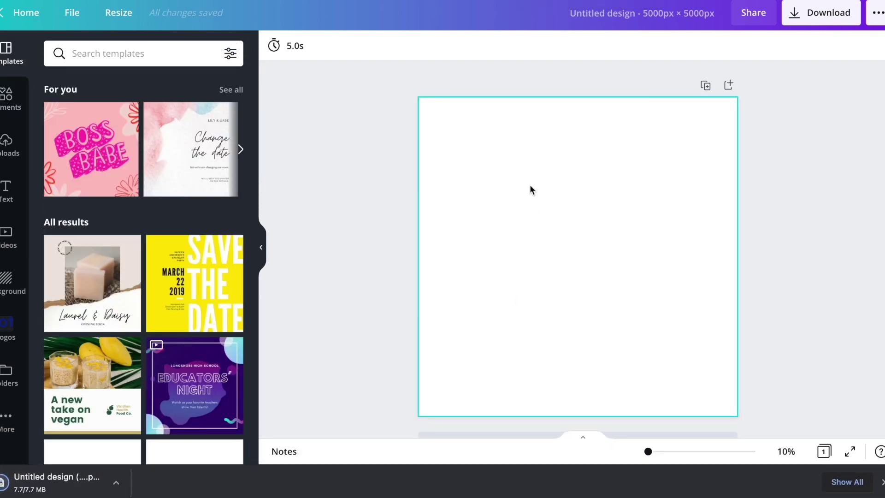
left_click(36, 486)
left_click_drag(36, 487, 138, 355)
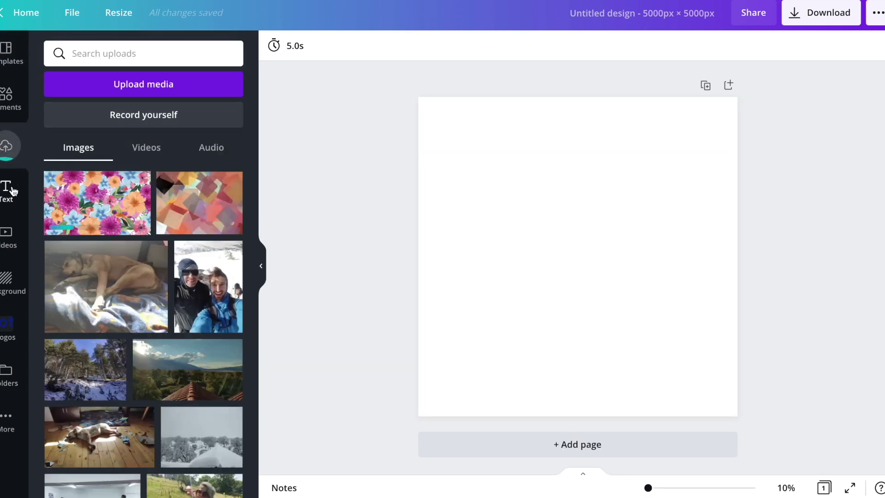
Step: Search the elements for "n", limit the results to graphics and browse the letter designs
left_click(14, 115)
left_click(108, 54)
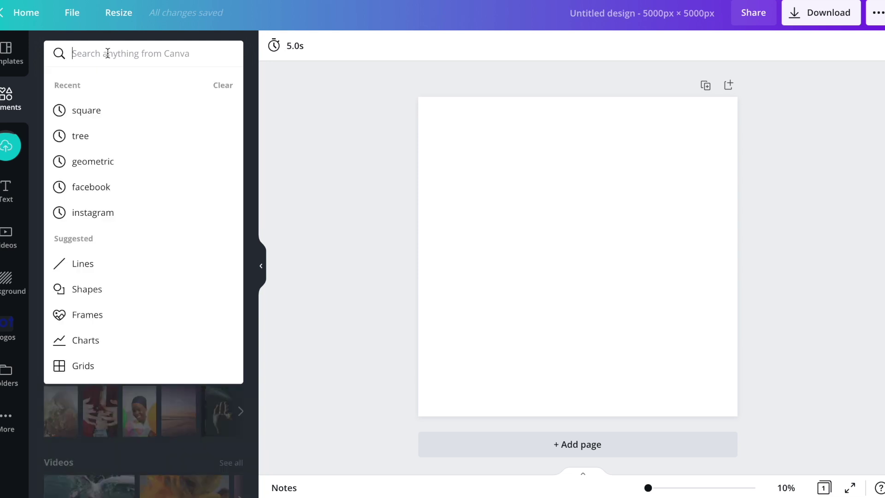
type("n")
key("Return")
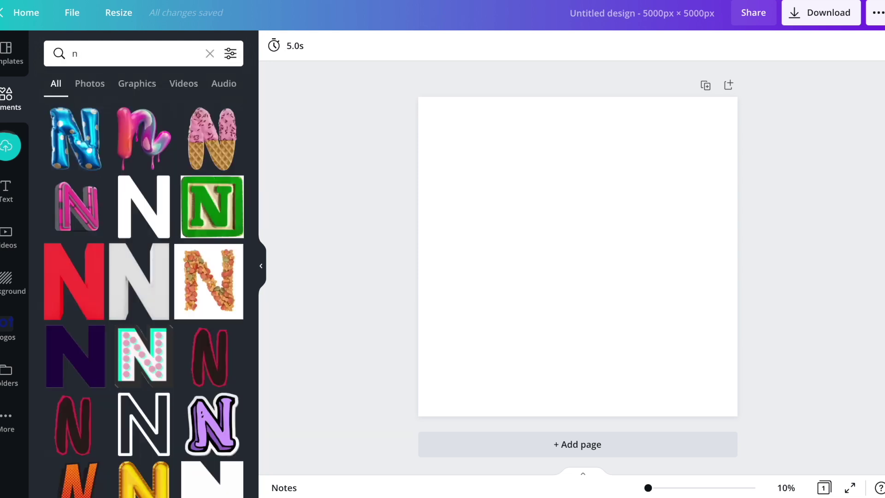
left_click(132, 87)
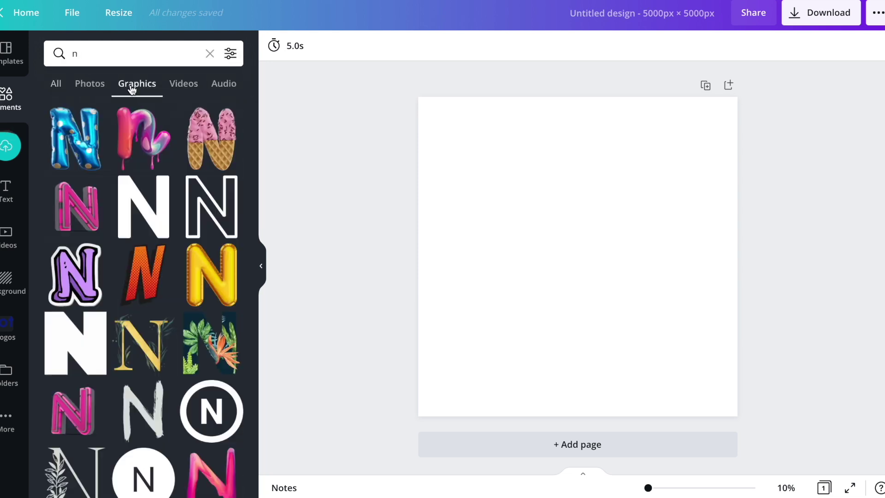
scroll(161, 262, "down", 10)
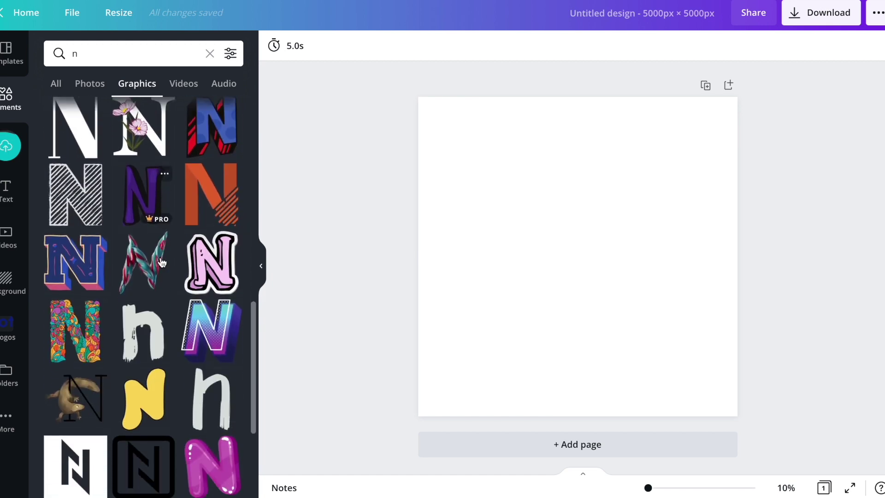
Step: Search the elements for "n frame" and add the lowercase serif n letter frame to the blank page
scroll(162, 262, "down", 6)
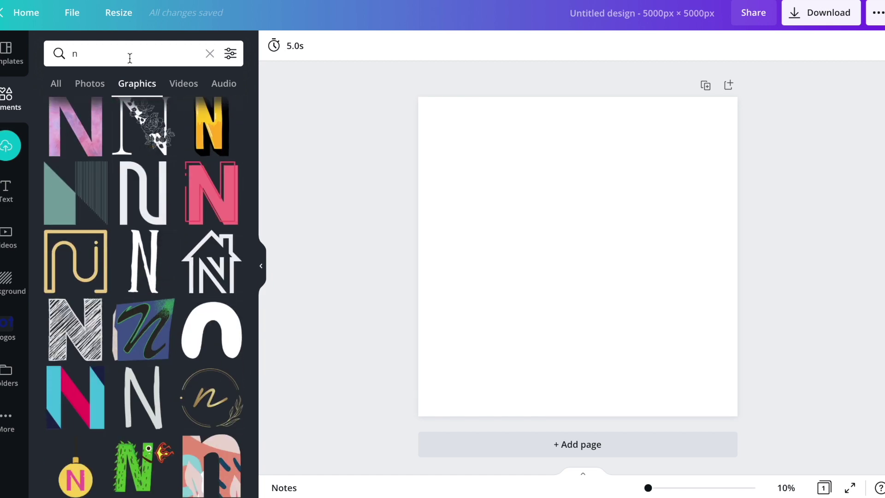
left_click(130, 58)
type("frame")
key("Return")
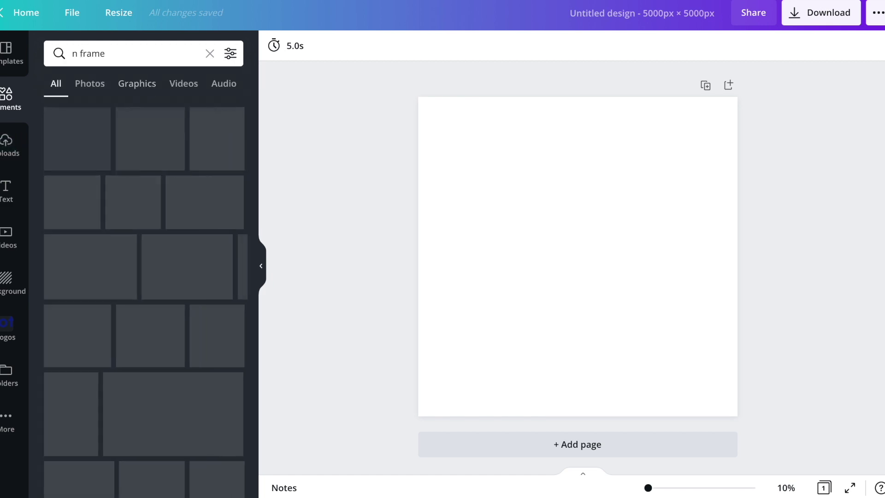
left_click(124, 209)
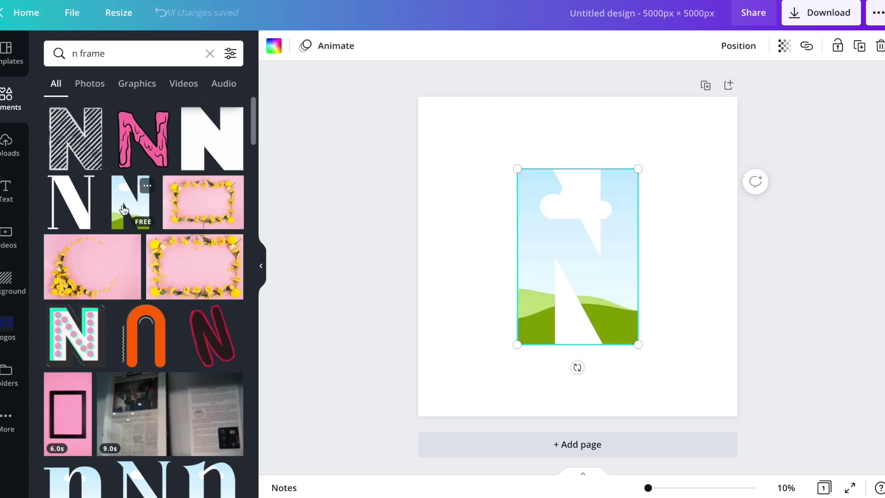
scroll(184, 274, "down", 5)
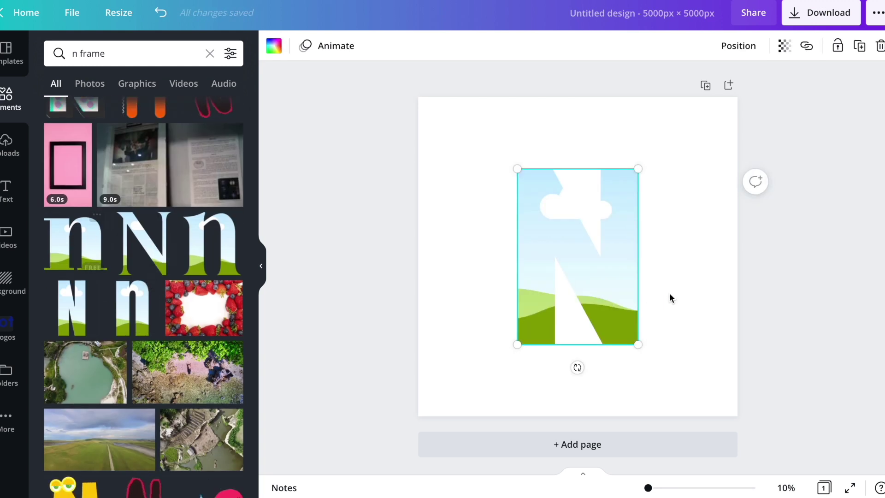
key("Delete")
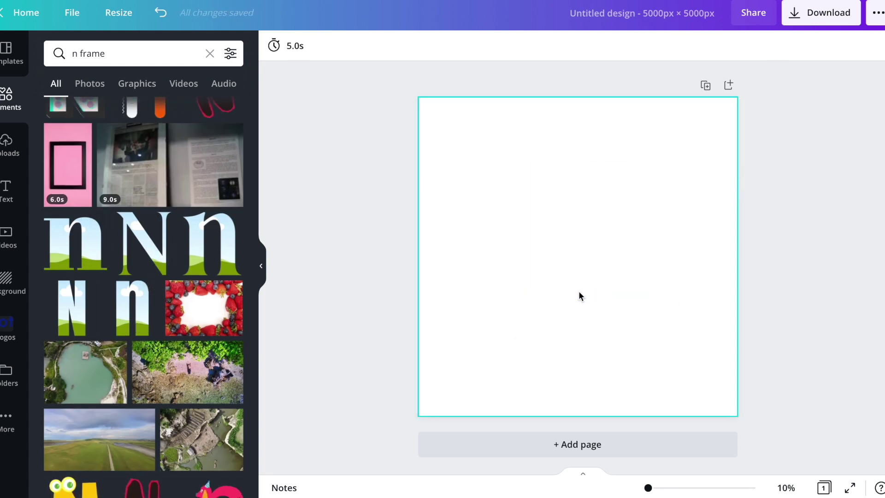
left_click(65, 258)
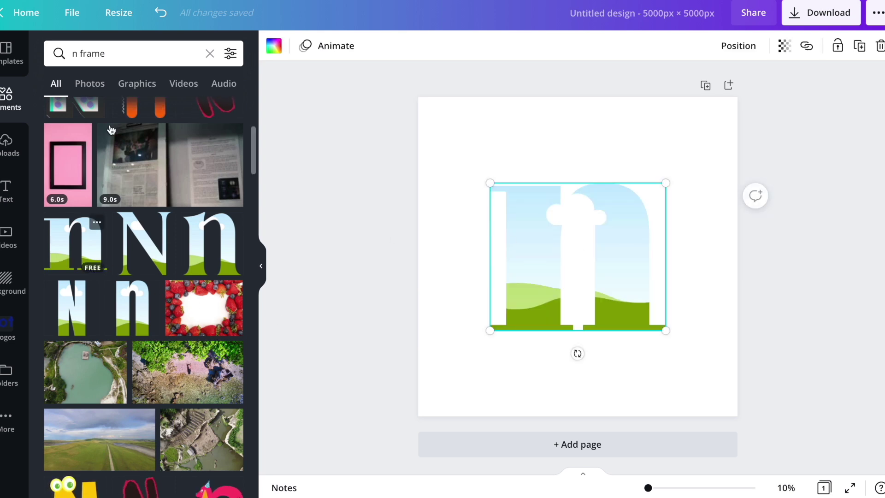
Step: Search the elements for "0 frame" and add a wide o-shaped letter frame to the page
left_click(79, 53)
key("BackSpace")
key("BackSpace")
type("o")
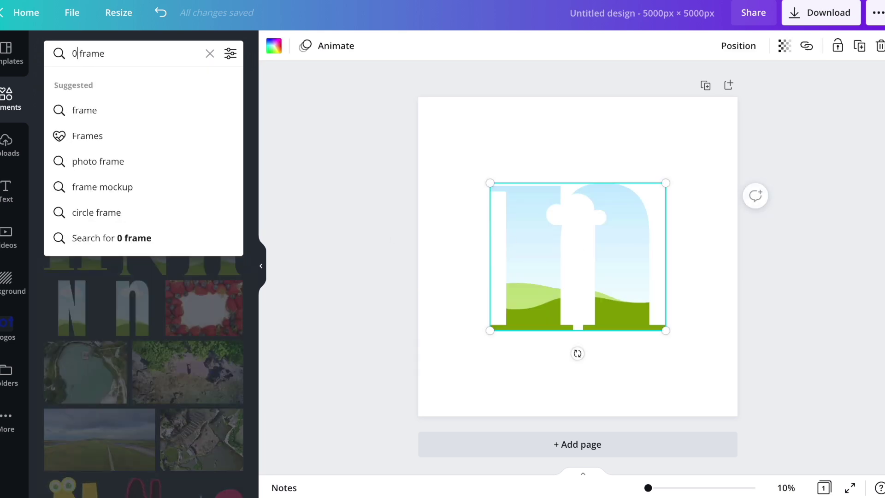
key("Return")
Step: Search the elements for "w frame" and add a wide serif w frame near the page's lower-right corner, with the o moved aside
left_click(76, 53)
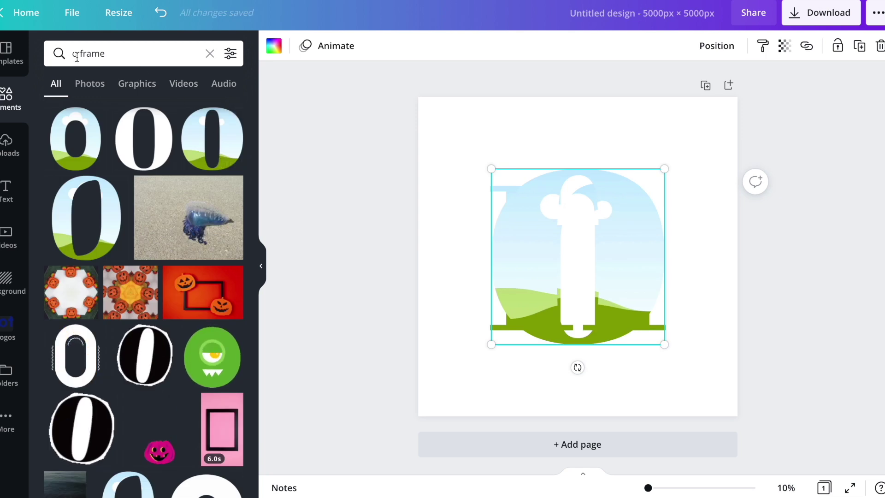
key("BackSpace")
type("w")
key("Return")
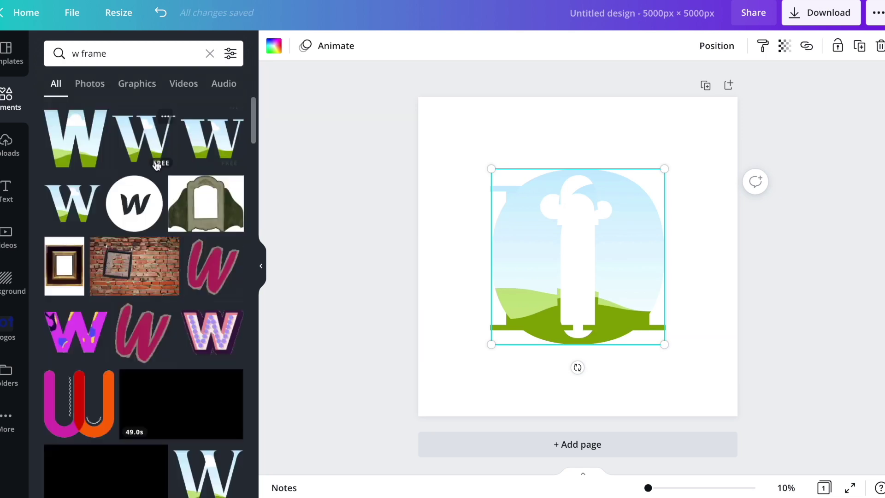
left_click_drag(567, 206, 695, 225)
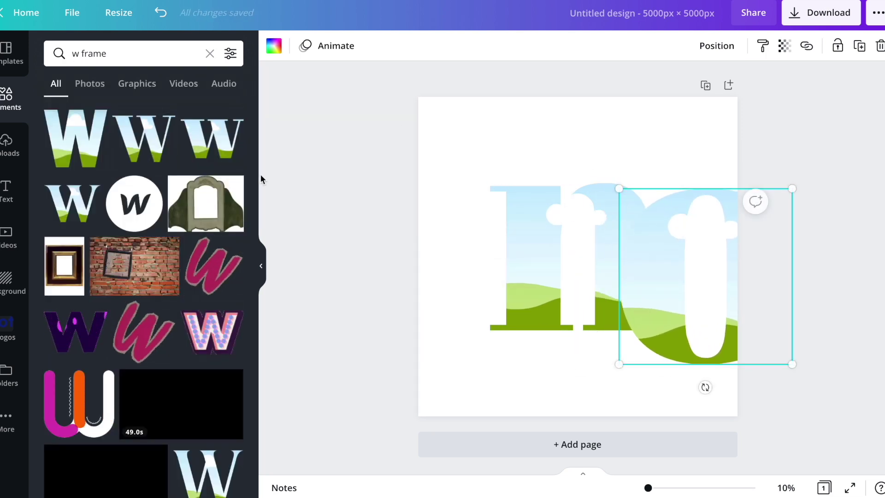
left_click(226, 145)
left_click_drag(594, 260, 699, 351)
Step: Resize and arrange the n, o and w frames side by side at matching heights to spell "now"
left_click(573, 263)
left_click_drag(572, 262, 510, 259)
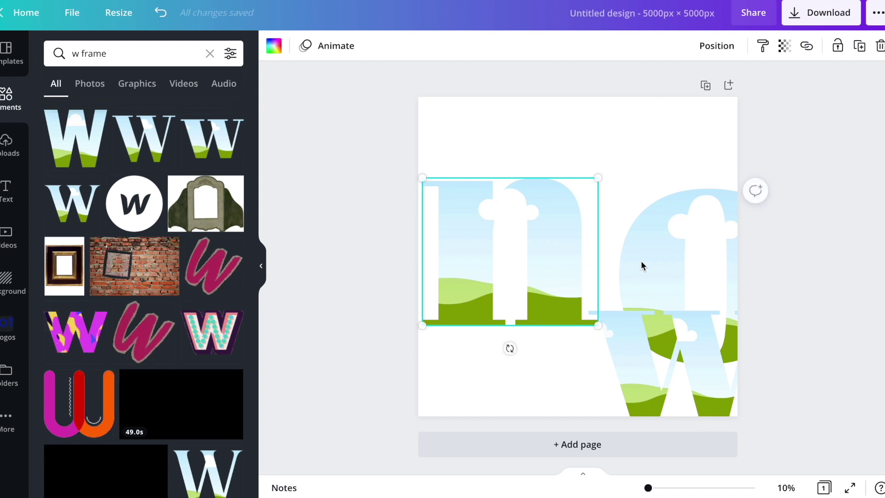
left_click_drag(662, 264, 573, 229)
left_click_drag(675, 160, 659, 175)
left_click_drag(702, 369, 675, 273)
left_click_drag(562, 216, 513, 184)
left_click_drag(579, 297, 618, 298)
left_click_drag(436, 276, 393, 273)
Step: Scale the three letter frames together to fit inside the page width with small side margins and centre the word horizontally
left_click(831, 381)
left_click_drag(831, 381, 372, 243)
left_click_drag(371, 185, 517, 225)
left_click_drag(709, 305, 570, 282)
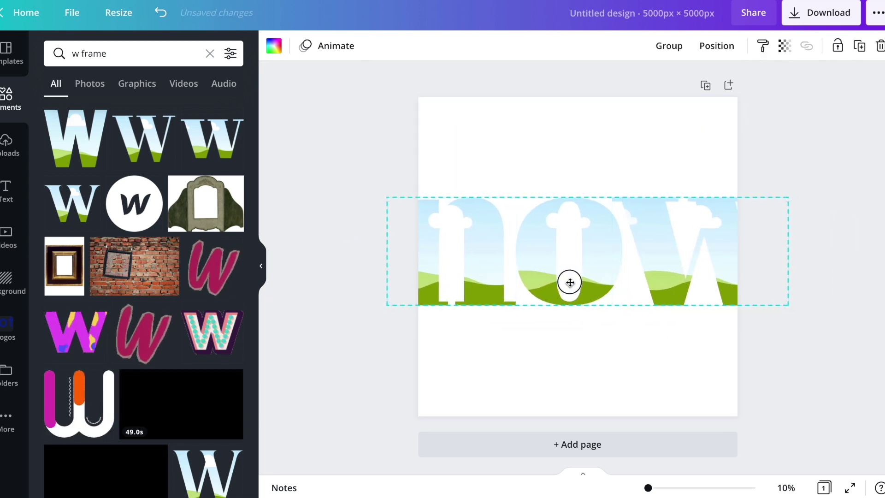
left_click_drag(386, 200, 469, 220)
left_click_drag(635, 288, 591, 282)
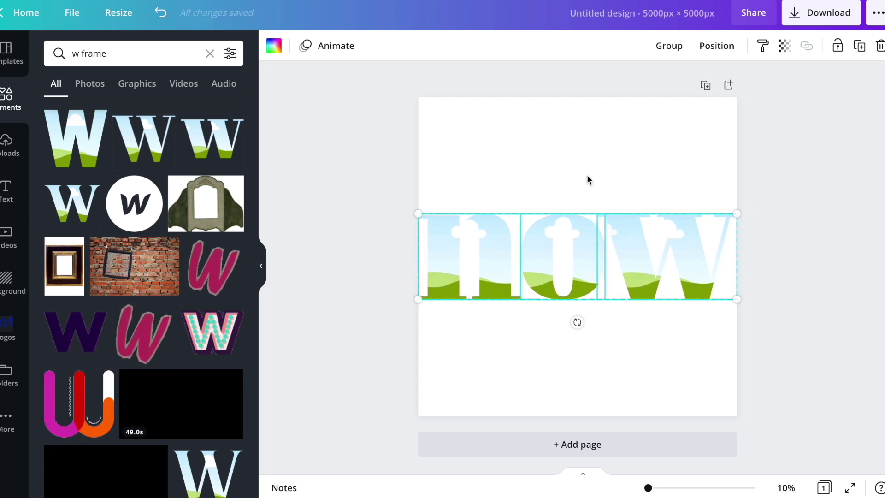
left_click(588, 176)
left_click_drag(698, 365, 438, 257)
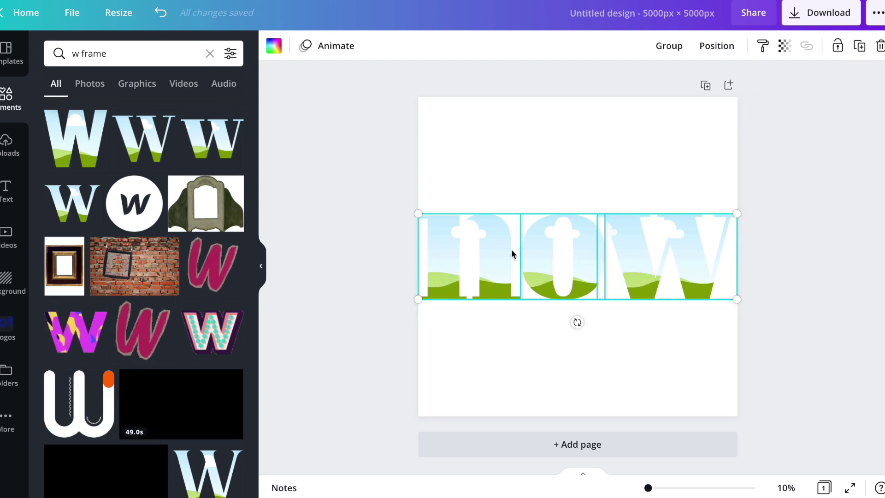
left_click_drag(416, 214, 433, 218)
Step: Fill the n, o and w frames with the uploaded floral image
left_click(14, 136)
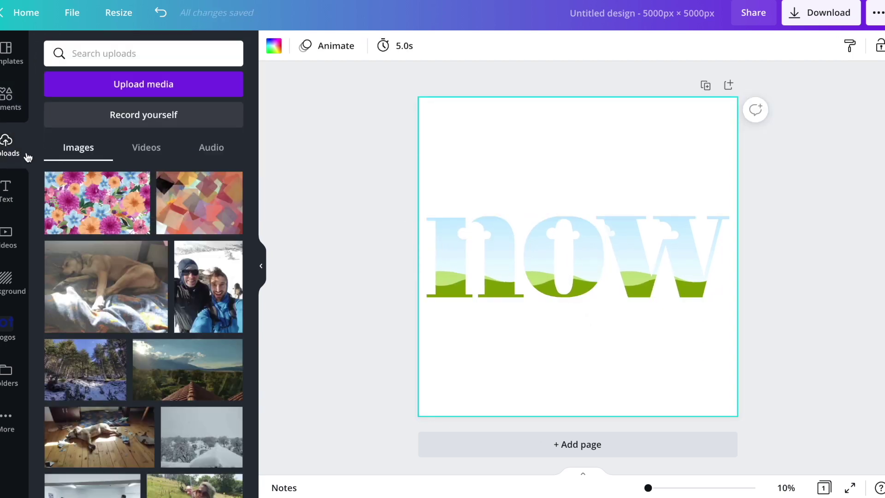
left_click_drag(137, 211, 452, 253)
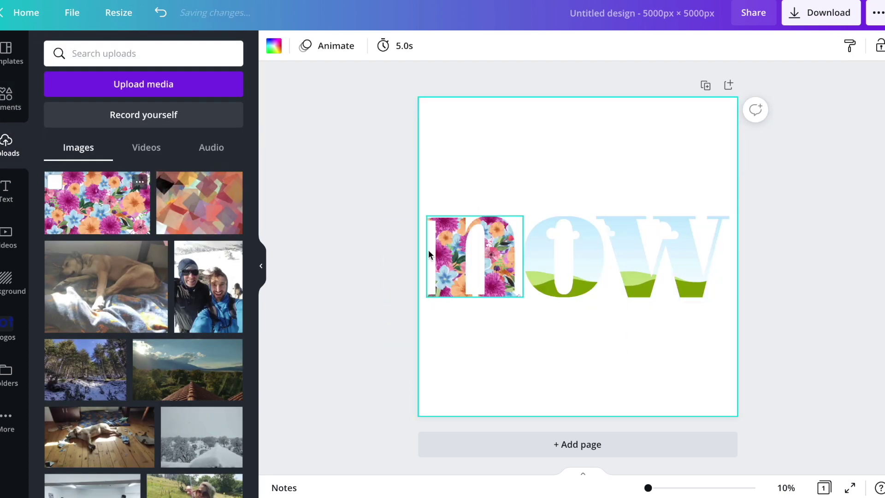
left_click_drag(111, 225, 563, 258)
left_click_drag(97, 202, 615, 256)
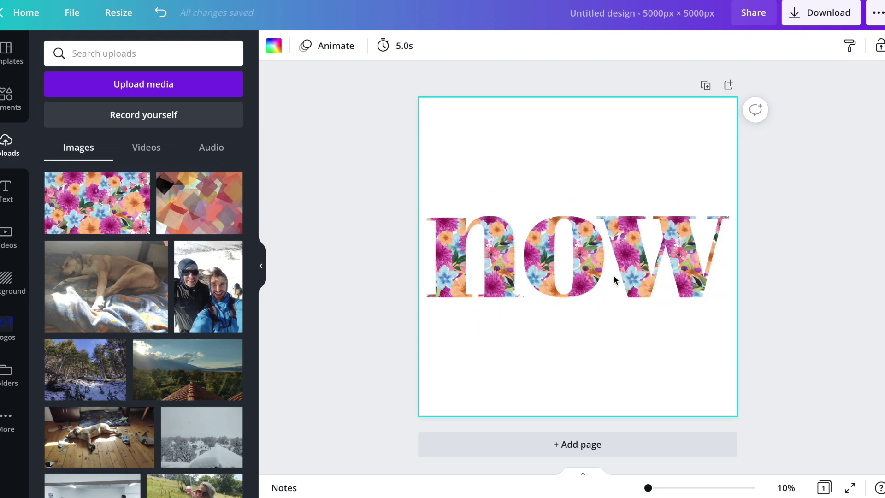
Step: Enlarge the floral image inside the w and n frames to about the width of the whole word
double_click(635, 275)
left_click_drag(594, 297, 409, 381)
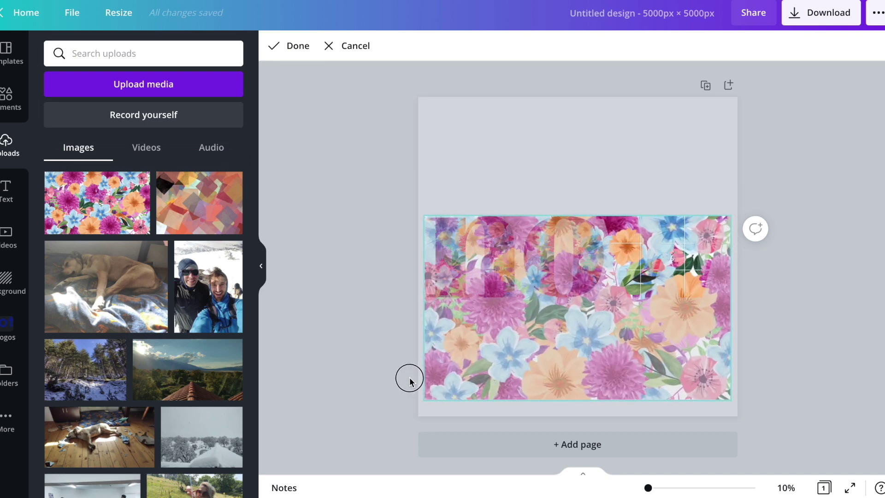
left_click(555, 104)
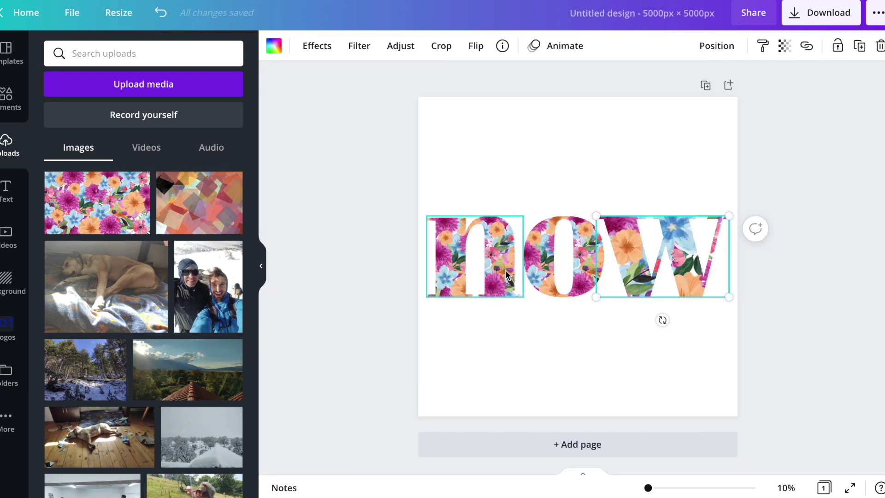
double_click(496, 274)
left_click_drag(509, 281, 741, 383)
left_click(605, 152)
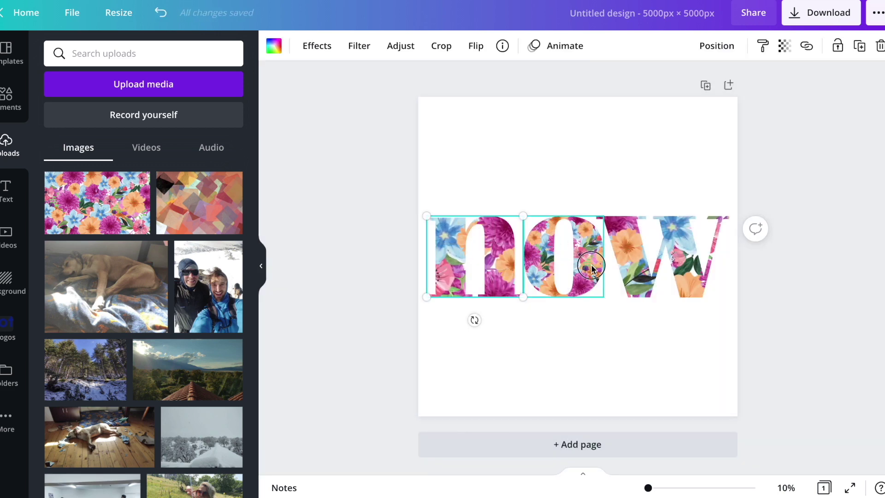
Step: Enlarge the floral image inside the o frame on both sides to about the width of the whole word
double_click(591, 269)
left_click_drag(491, 298, 430, 339)
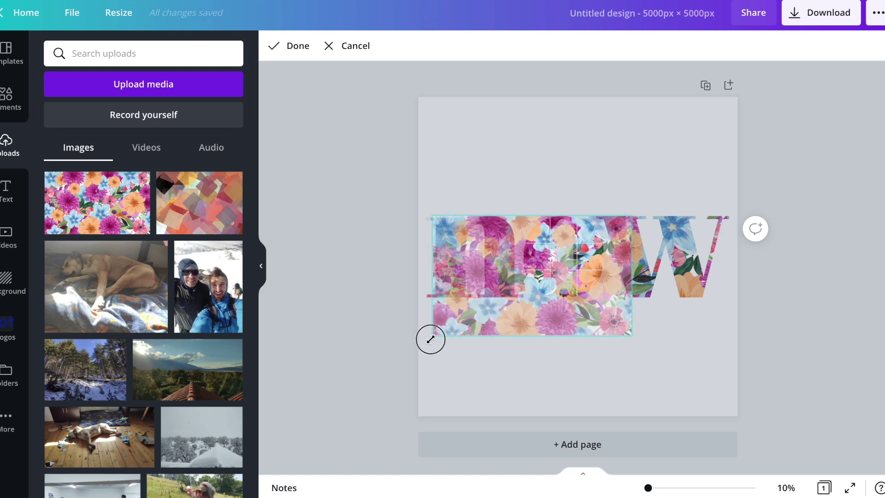
left_click_drag(629, 335, 732, 377)
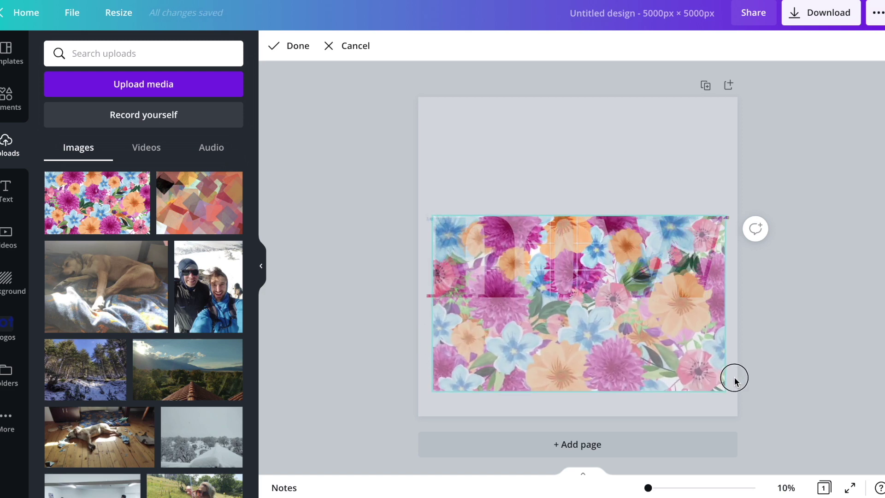
left_click(786, 356)
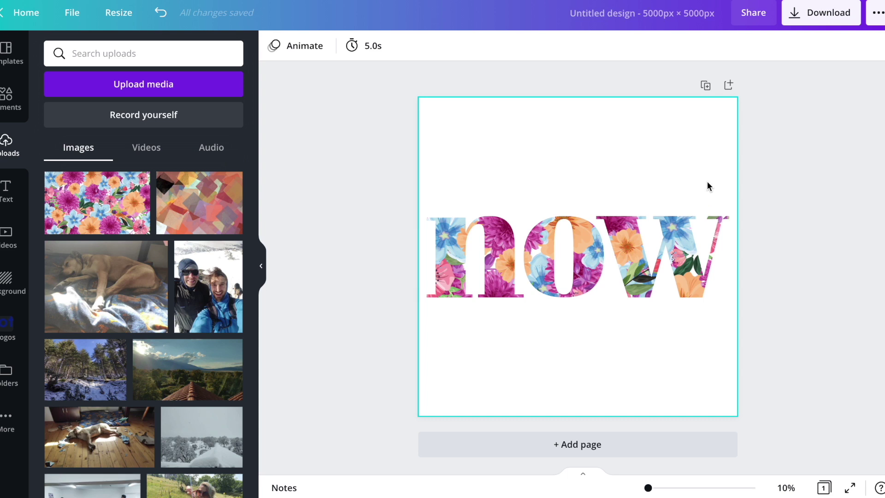
Step: Duplicate the page and shrink the "now" lettering on the copy to about half the page width, centred on the page
left_click_drag(772, 265, 432, 273)
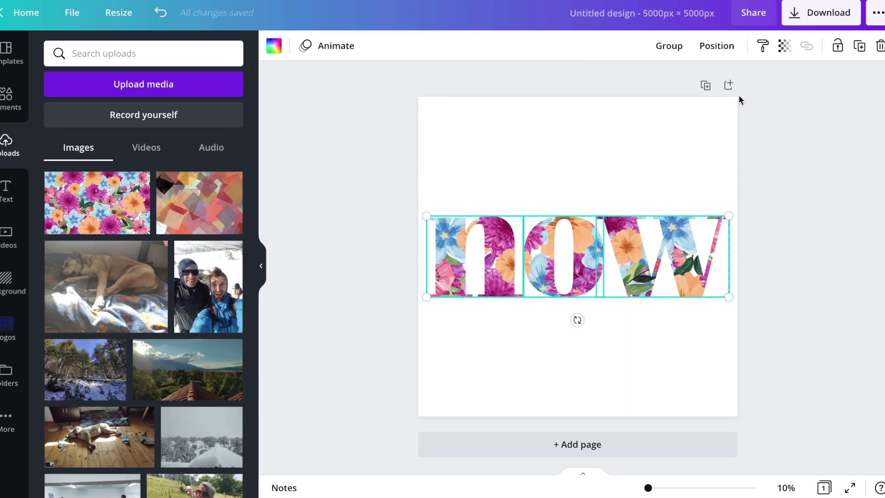
left_click(707, 86)
left_click_drag(720, 357, 471, 261)
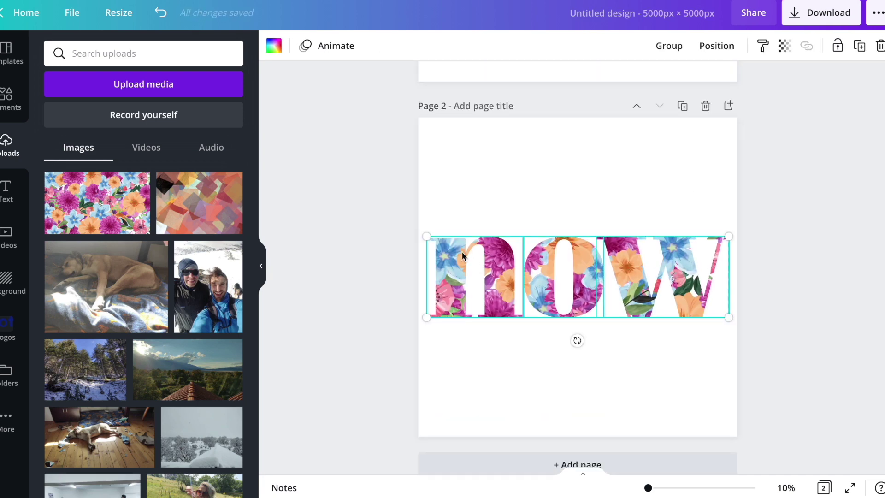
left_click_drag(426, 235, 532, 265)
left_click_drag(638, 311, 584, 293)
left_click(579, 208)
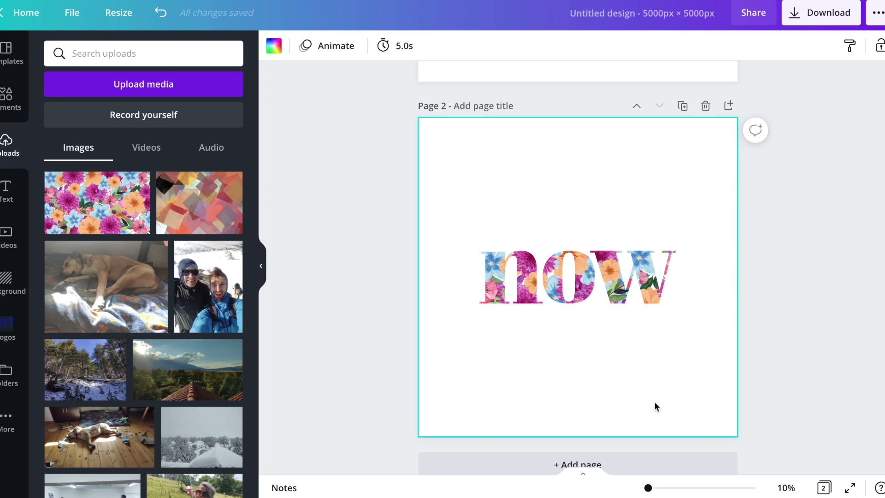
left_click_drag(705, 300, 503, 257)
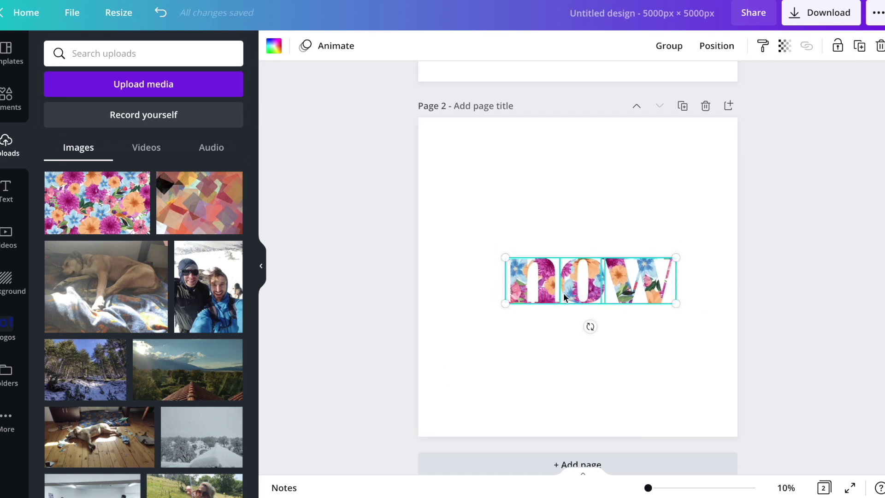
left_click_drag(565, 294, 555, 291)
left_click(570, 200)
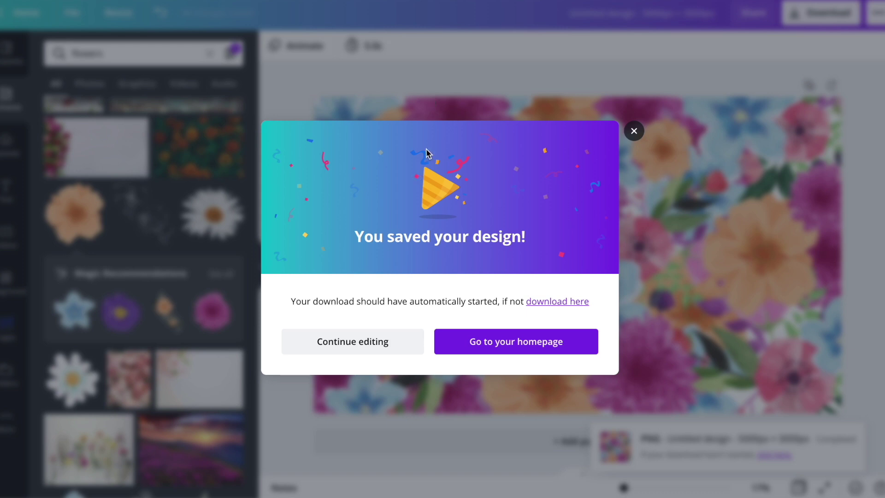
Step: Copy a blue flower, a small orange flower, the bouquet and a magenta flower from the 5000 × 3000 px floral design onto page 2
left_click(634, 131)
left_click(718, 143)
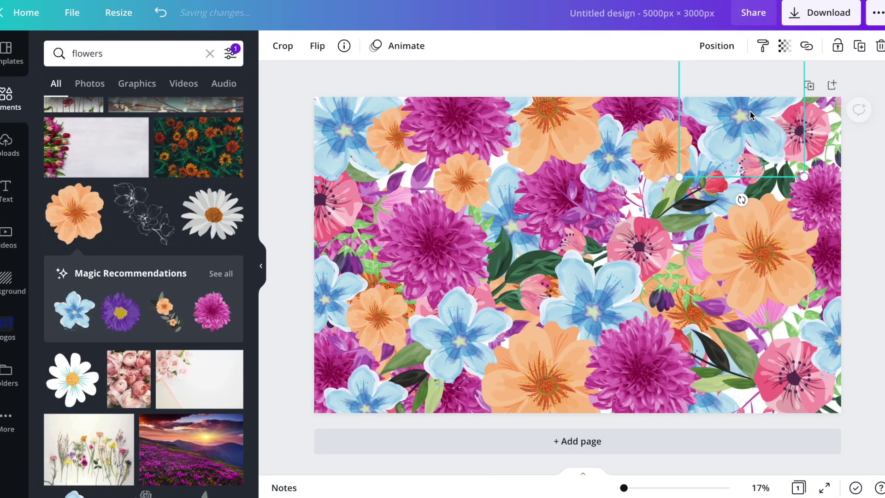
left_click(661, 147, "shift")
left_click(431, 236, "shift")
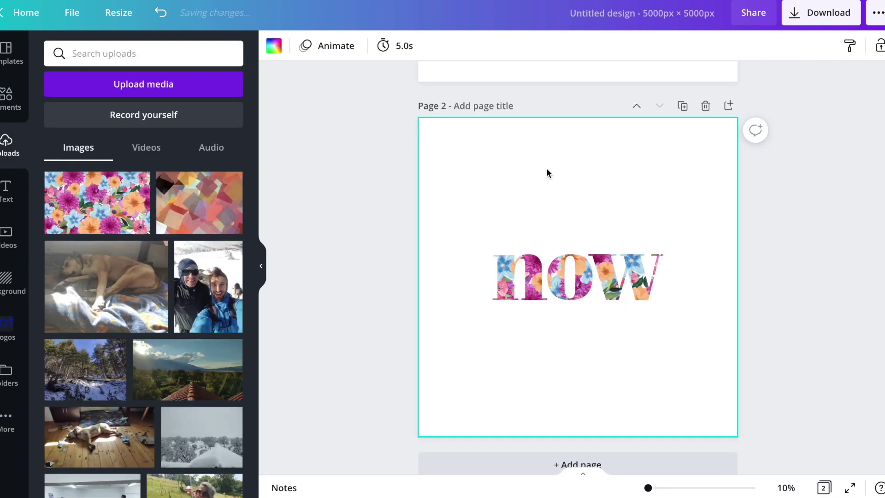
key("ctrl+v")
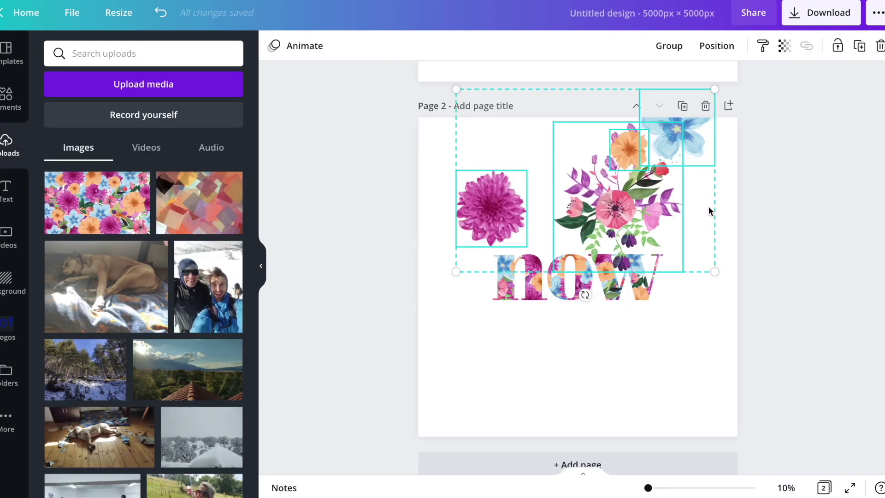
Step: Add a blank third page and paste the four copied floral elements onto it
left_click(499, 464)
key("ctrl+v")
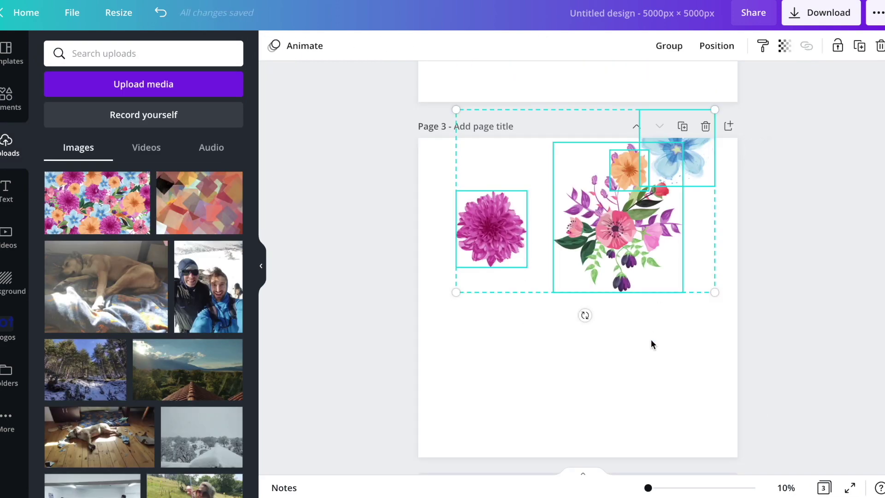
left_click(650, 341)
Step: Move the bouquet over the lower-left corner of page 3 so it hangs off the page, and add a blank fourth page
left_click_drag(608, 224, 409, 462)
scroll(527, 378, "down", 2)
left_click(527, 377)
left_click(557, 437)
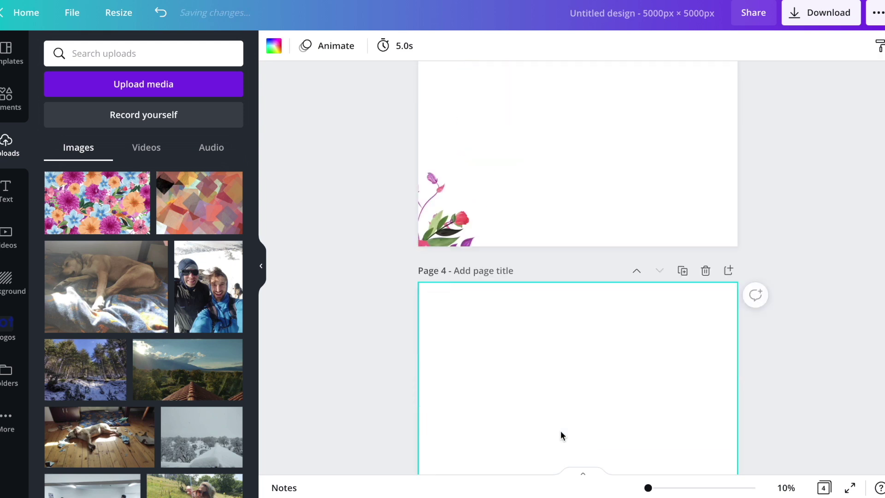
Step: Adjust the bouquet's position over page 3's lower-left corner and gather the magenta, orange and blue flowers near the middle of the page
scroll(470, 293, "up", 4)
left_click(428, 245)
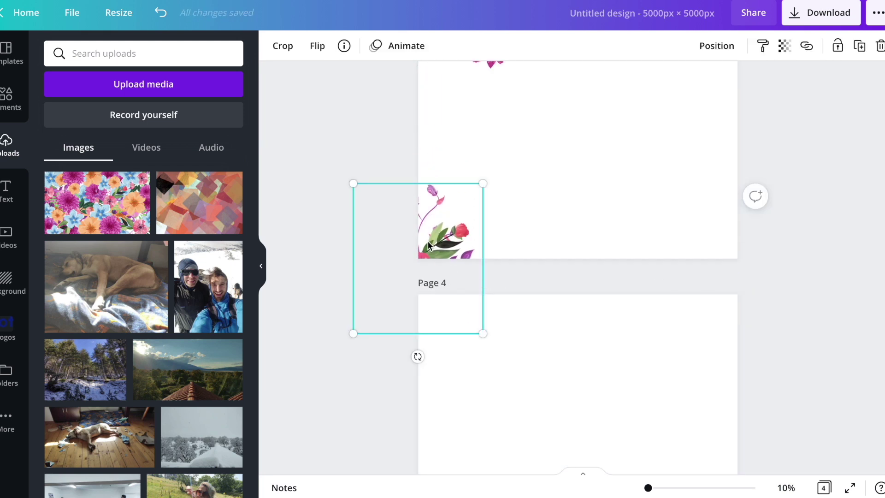
left_click(578, 307)
mouse_move(424, 228)
left_mouse_down()
mouse_move(421, 219)
mouse_move(425, 233)
left_mouse_up()
scroll(570, 210, "up", 2)
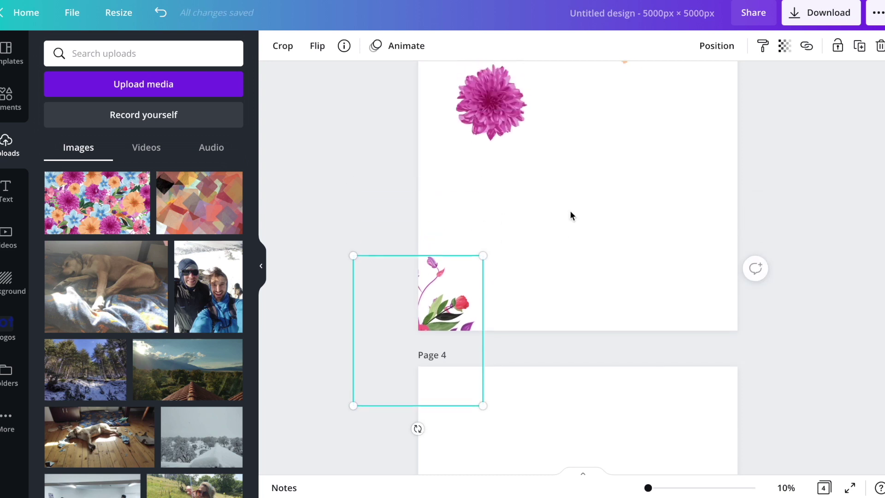
left_click_drag(493, 115, 536, 179)
scroll(576, 230, "up", 5)
left_click_drag(629, 277, 598, 368)
left_click_drag(671, 254, 625, 350)
scroll(625, 349, "down", 3)
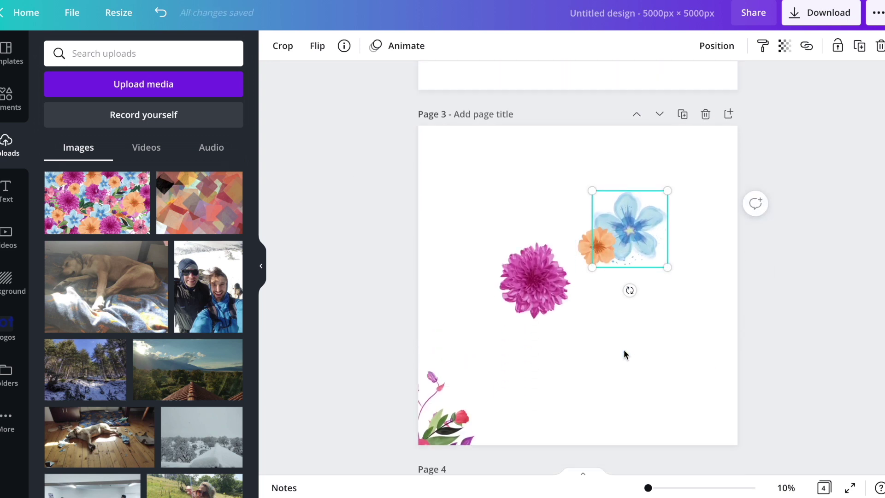
Step: Place duplicates of the lower-left bouquet over the other three corners of page 3, each hanging off the page to match
left_click(451, 428)
left_click_drag(537, 415, 389, 118)
key("ctrl+d")
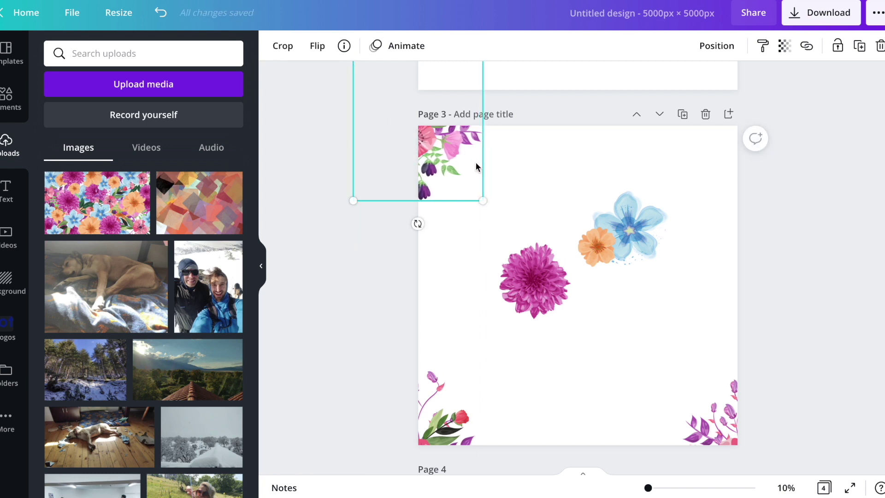
left_click_drag(438, 163, 759, 164)
left_click(555, 161)
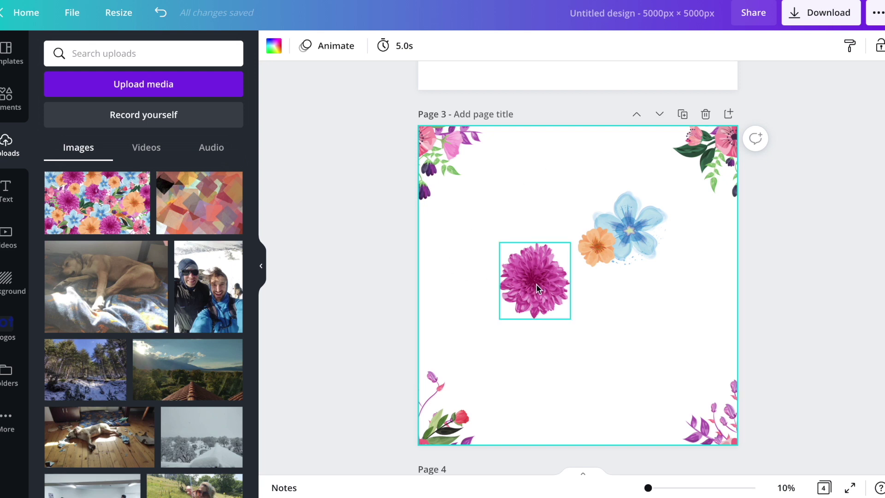
Step: Move the magenta flower across the right edge of page 3's lower half and place a matching duplicate across the left edge
left_click_drag(540, 280, 738, 372)
key("ctrl+d")
left_click(466, 389)
left_click(442, 391)
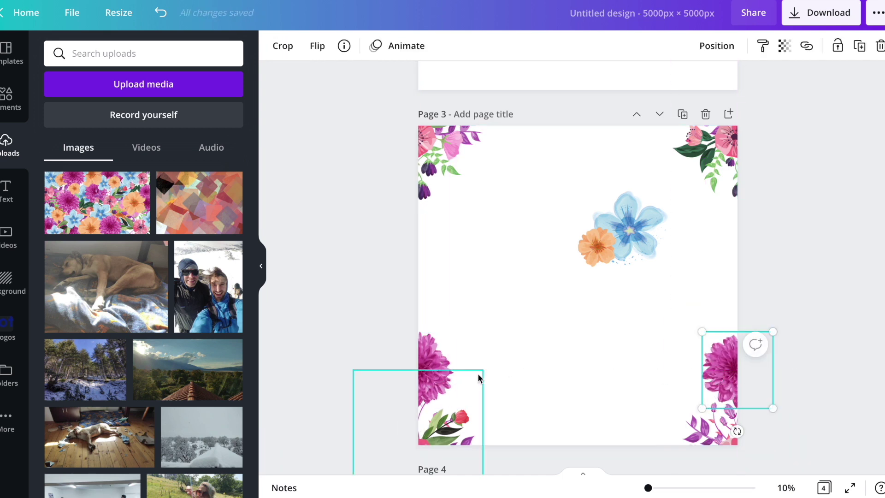
Step: Shift the magenta pair slightly down and place a second matching pair across the left and right edges just below the upper bouquets
left_click(734, 371, "shift")
left_click_drag(735, 372, 723, 203)
left_click(720, 215)
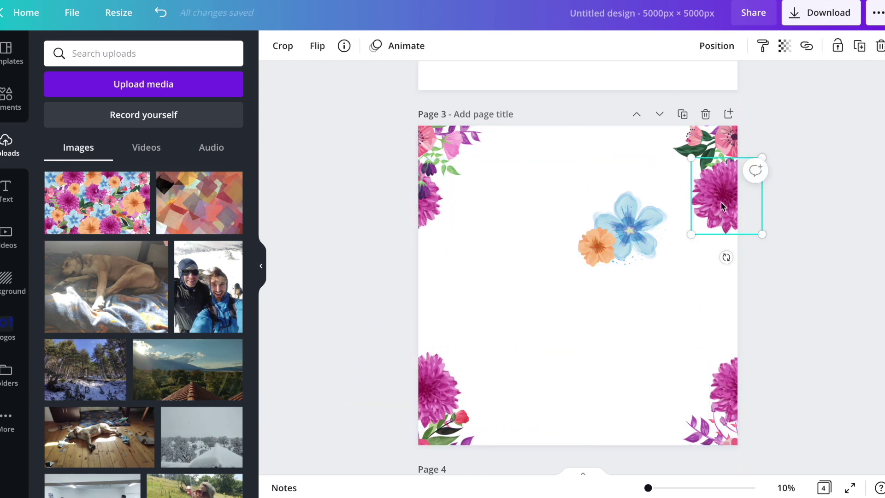
Step: Place matching blue flowers across the top and bottom edges near both side corners, layered behind the corner bouquets
left_click_drag(629, 226, 490, 448)
key("ctrl+d")
left_click(480, 138, "shift")
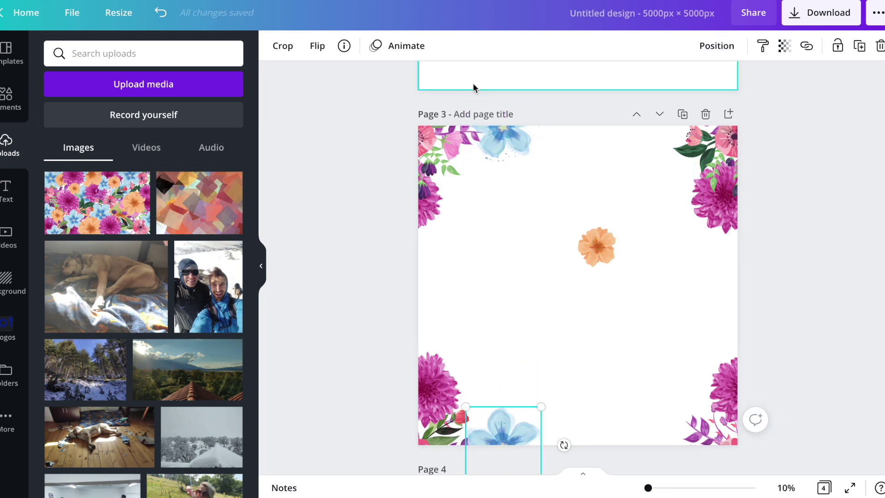
left_click_drag(479, 139, 479, 142)
left_click(716, 45)
left_click(716, 45)
left_click_drag(520, 212, 688, 152)
Step: Place two matching pairs of small orange flowers across the left and right edges, one above mid-height and one below
left_click(596, 247)
key("ctrl+d")
left_click_drag(596, 247, 747, 294)
left_click(427, 282, "shift")
left_click_drag(427, 282, 425, 349)
key("ctrl+d")
Step: Duplicate the upper-right blue flower into two matching pairs across the left and right edges, between and beside the orange flowers
left_click(681, 142)
key("ctrl+d")
left_click_drag(681, 141, 748, 320)
key("ctrl+d")
left_click(433, 318, "shift")
left_click_drag(433, 318, 444, 358)
key("ctrl+d")
Step: Duplicate the upper-right magenta flower and place a vertically matching pair across the bottom and top edges, left of the page centre
left_click(714, 195)
key("ctrl+d")
left_click_drag(714, 196, 521, 454)
key("ctrl+d")
left_click(518, 152, "shift")
left_click(512, 159, "shift")
left_click(513, 159, "shift")
Step: Duplicate the top-and-bottom magenta pair, move the copy right of the page centre and send it to the back
key("ctrl+d")
left_click_drag(544, 341, 652, 408)
left_click(716, 45)
left_click(678, 109)
Step: Duplicate the upper-right bouquet onto the lower part of the page, shrink it to about 1,758 × 2,032 px and rotate it a quarter turn
left_click(729, 143)
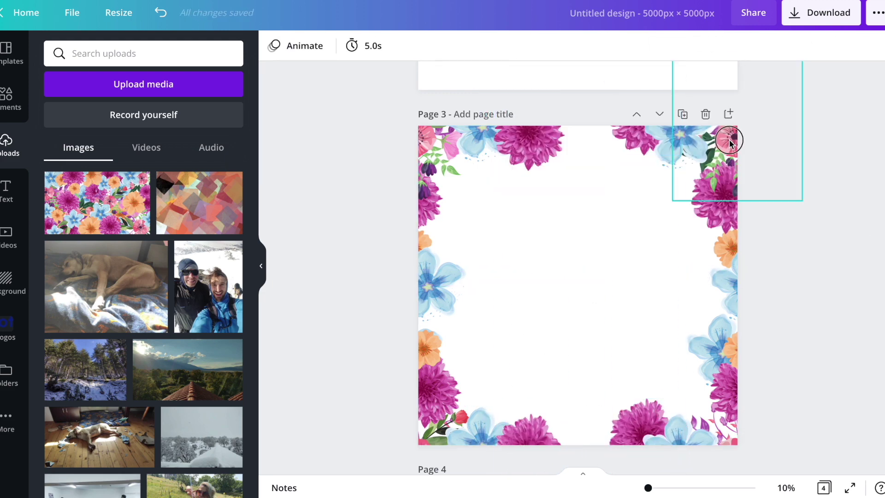
key("ctrl+d")
left_click_drag(724, 137, 552, 366)
left_click_drag(499, 272, 517, 293)
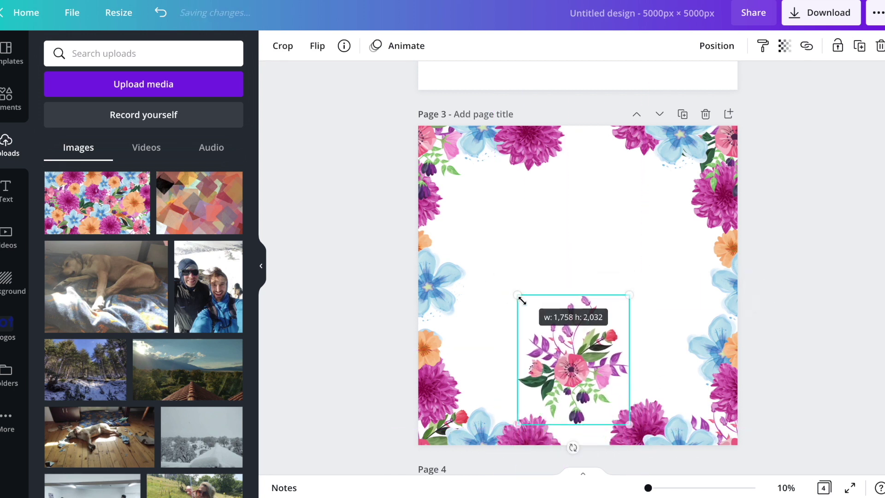
left_click_drag(606, 448, 673, 359)
Step: Place the rotated bouquet and a matching duplicate across the top and bottom edges near the page centre, between the magenta flowers
left_click_drag(588, 362, 587, 112)
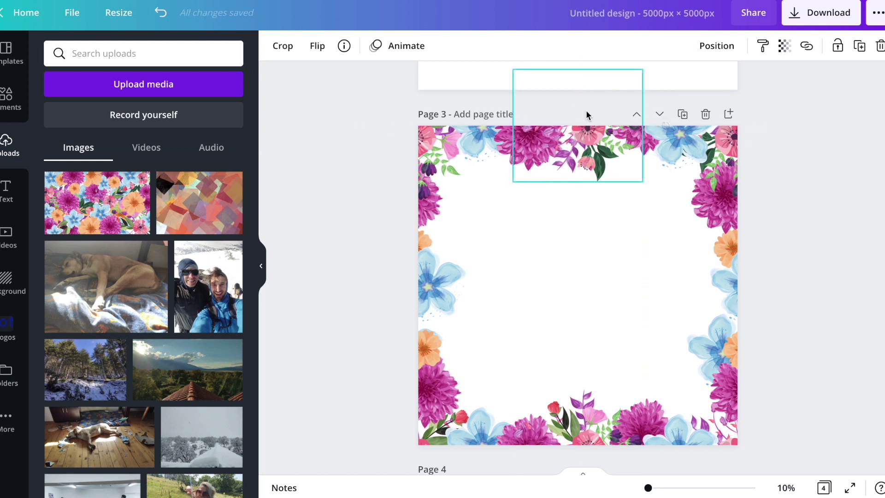
left_click(575, 413, "shift")
mouse_move(575, 414)
left_mouse_down()
mouse_move(557, 410)
mouse_move(577, 410)
left_mouse_up()
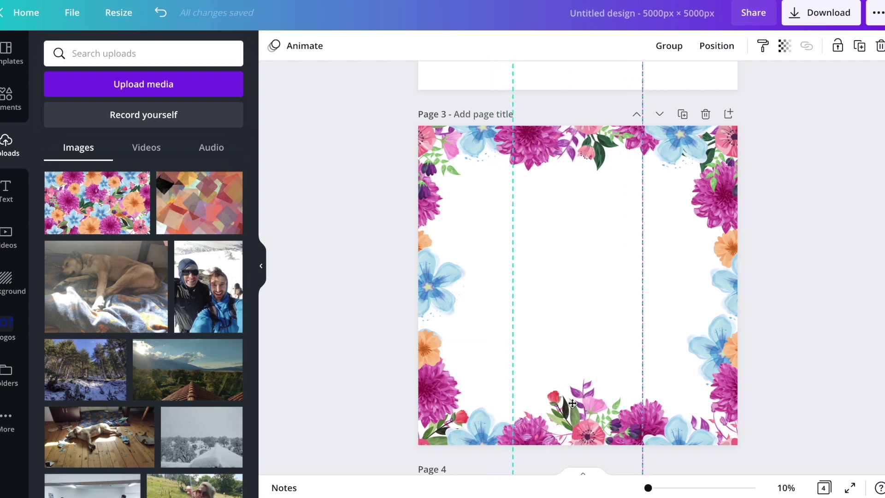
left_click(777, 226)
Step: Duplicate the bottom bouquet, shrink it and place a matching pair across the left and right edges, just below mid-height
left_click(593, 400)
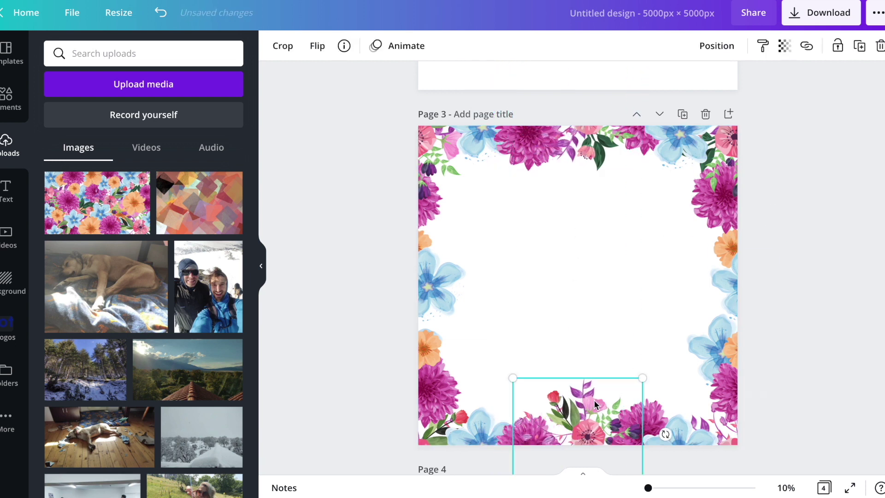
left_click_drag(585, 428, 473, 281)
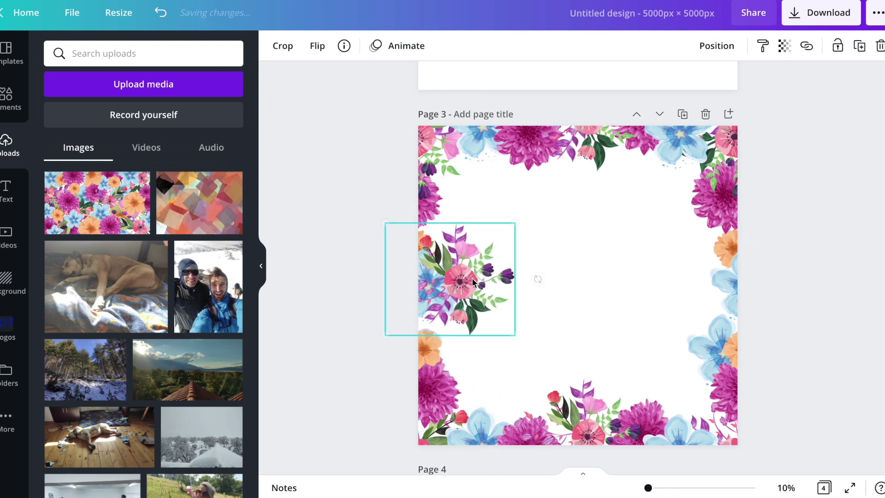
left_click_drag(386, 224, 414, 247)
left_click_drag(485, 292, 740, 346)
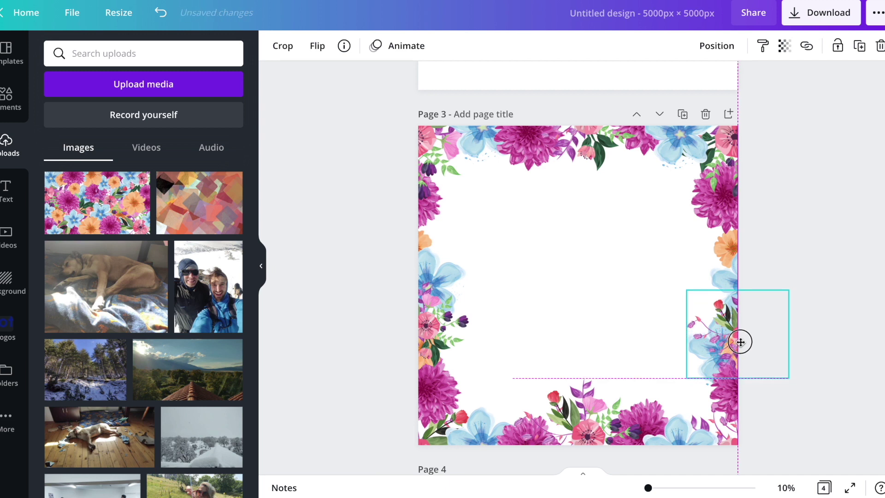
left_click_drag(741, 339, 740, 337)
left_click(427, 335, "shift")
mouse_move(427, 334)
left_mouse_down()
mouse_move(414, 320)
mouse_move(433, 329)
left_mouse_up()
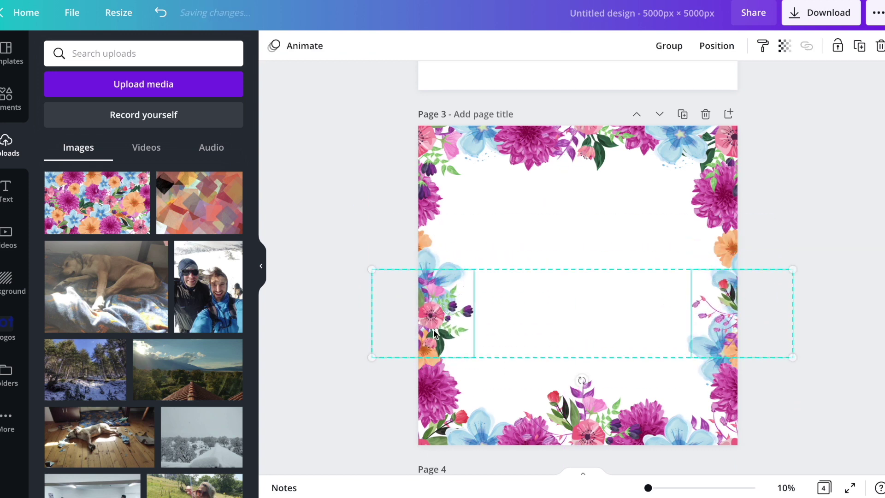
left_click(562, 251)
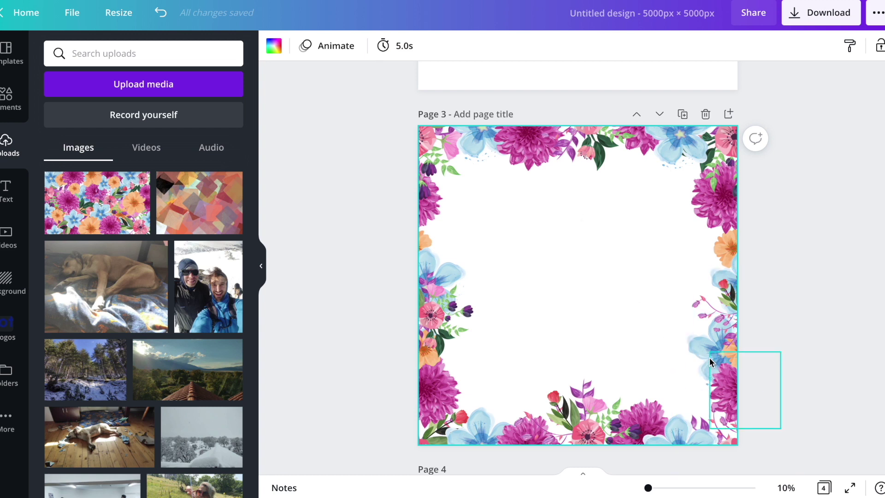
Step: Duplicate the lower-right magenta flower into the gap inside the upper-left corner and send it to the back
left_click(695, 349)
left_click(730, 411)
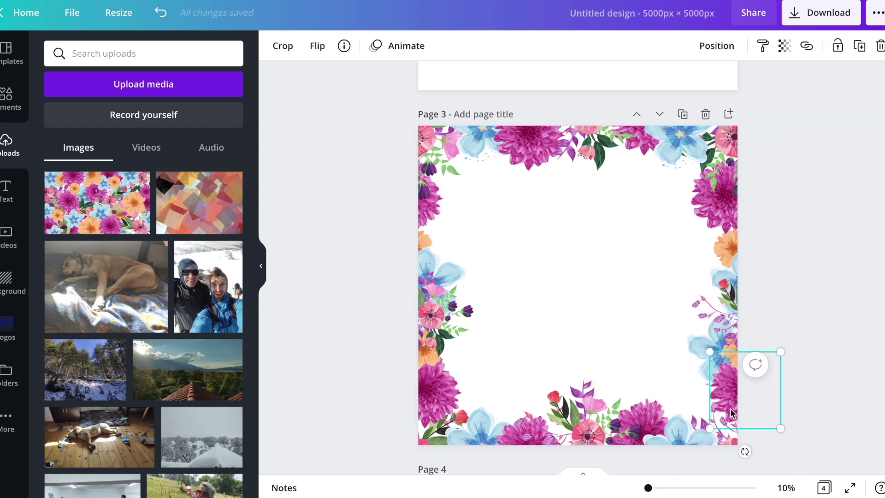
left_click_drag(729, 403, 452, 182)
left_click(706, 47)
left_click(691, 110)
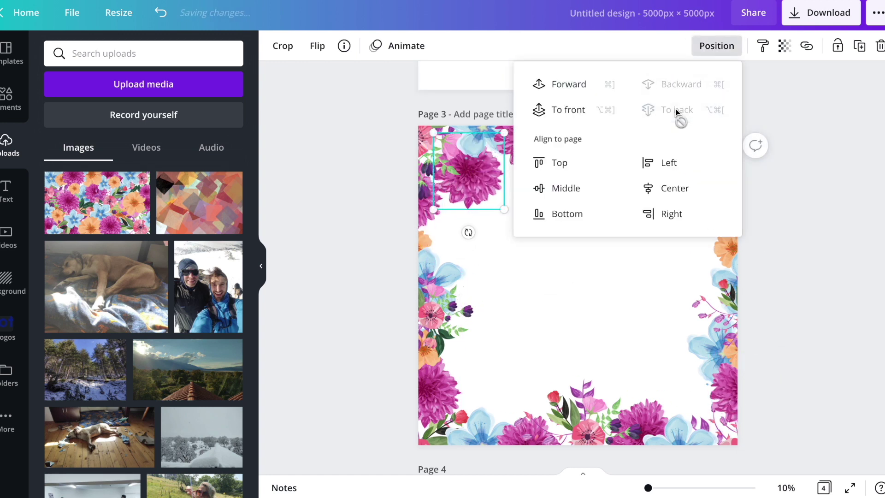
left_click(525, 358)
Step: Duplicate the lower-left blue flower beneath the upper-right magenta flower and layer it behind its neighbours
left_click_drag(480, 436, 691, 209)
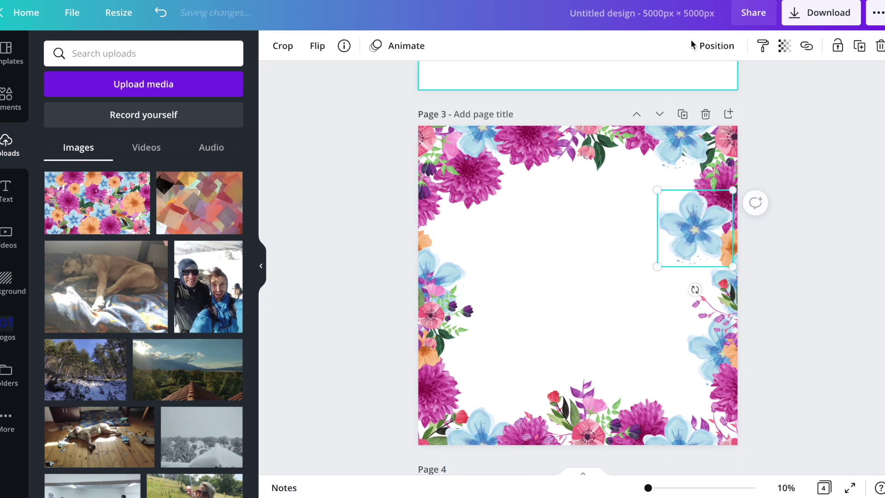
left_click(713, 47)
left_click(679, 84)
left_click(825, 185)
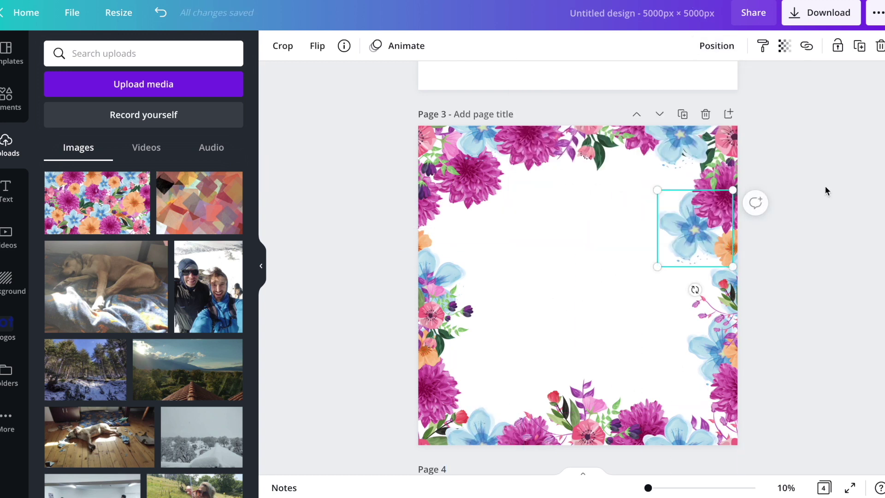
Step: Duplicate the lower-left orange flower, enlarge it and place a matching pair across the top and bottom edges, left of centre
left_click(431, 359)
left_click_drag(431, 358, 598, 237)
left_click_drag(555, 208, 503, 456)
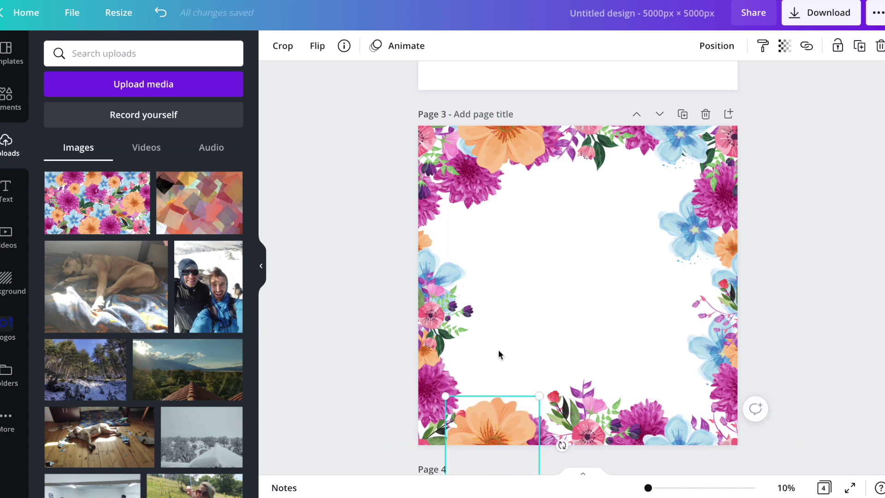
left_click(510, 164, "shift")
left_click(596, 286)
left_click(502, 427)
left_click_drag(502, 428, 509, 427)
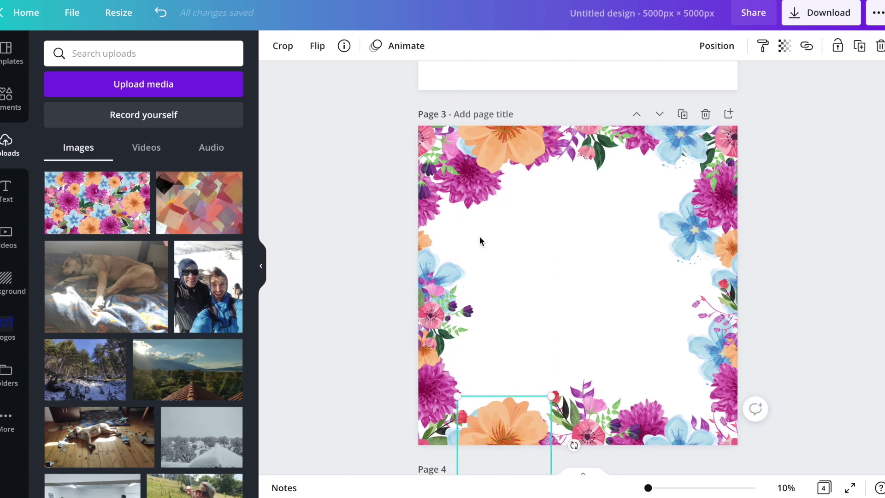
Step: Move the large orange pair to the right part of the top and bottom edges and send it to the back
left_click(512, 143, "shift")
left_click_drag(512, 143, 675, 124)
left_click(716, 48)
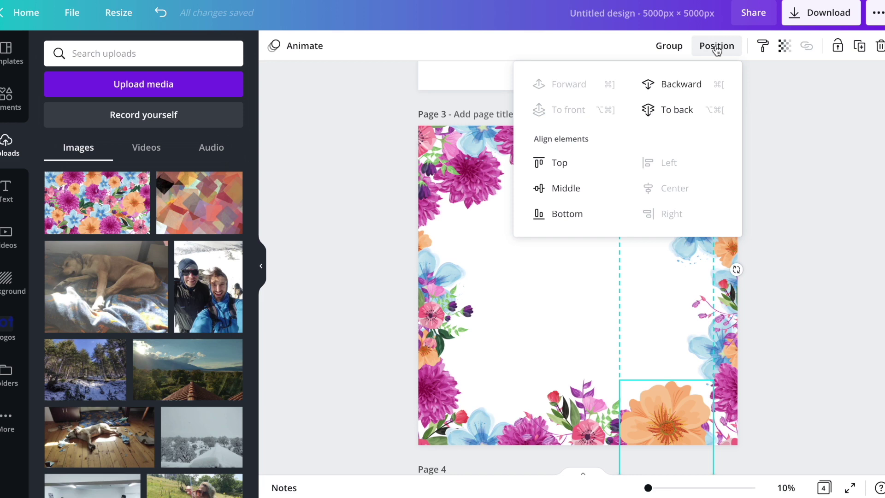
left_click(681, 111)
key("super+z")
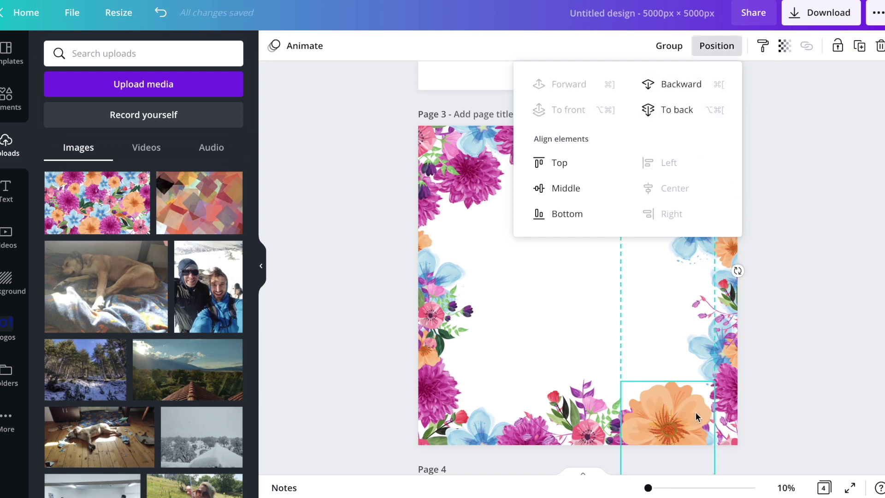
Step: Duplicate the large orange pair, move the copy left of the page centre and send it to the back
left_click(669, 423)
left_click_drag(668, 423, 546, 452)
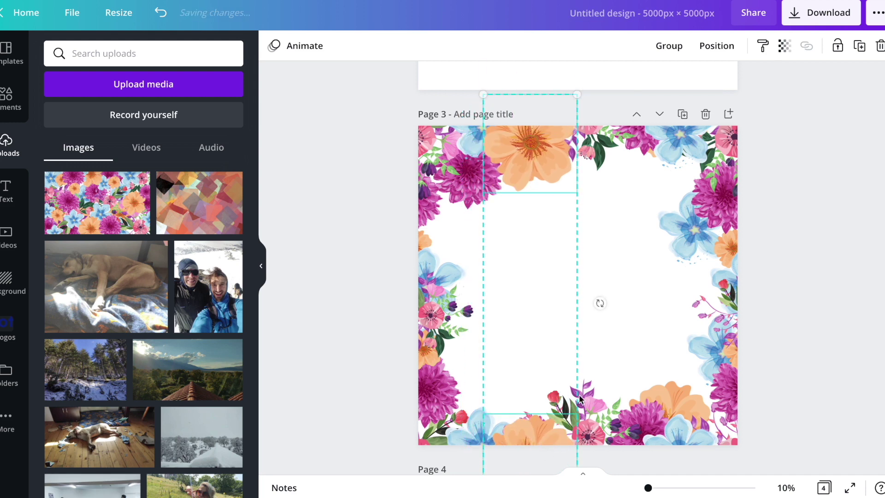
left_click(715, 50)
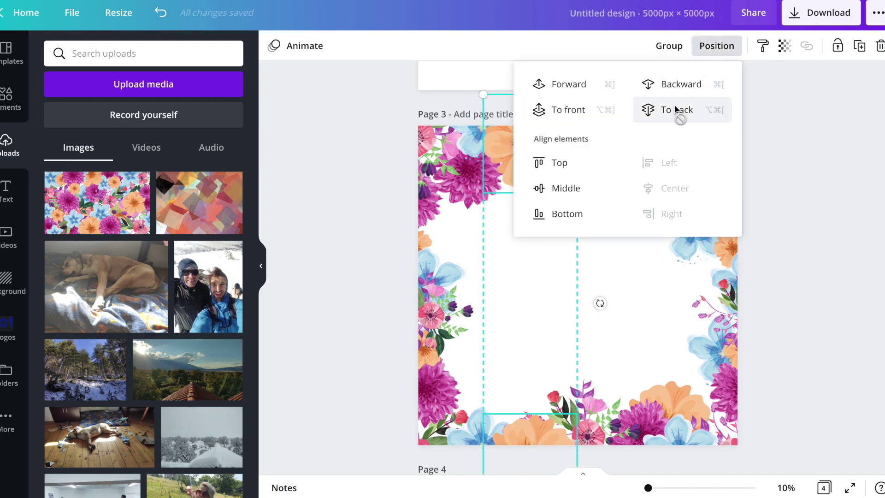
left_click(660, 111)
left_click(845, 182)
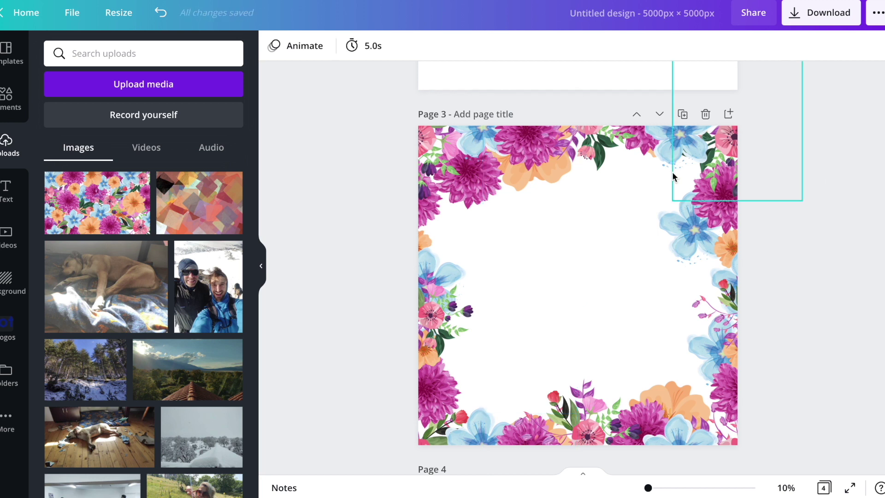
Step: Duplicate the lower-right large orange flower into the upper-right area, shrink it and layer it behind the blue flower above it
left_click(667, 392)
left_click_drag(668, 407, 668, 162)
left_click_drag(622, 231, 651, 215)
left_click_drag(676, 174, 677, 180)
left_click(721, 49)
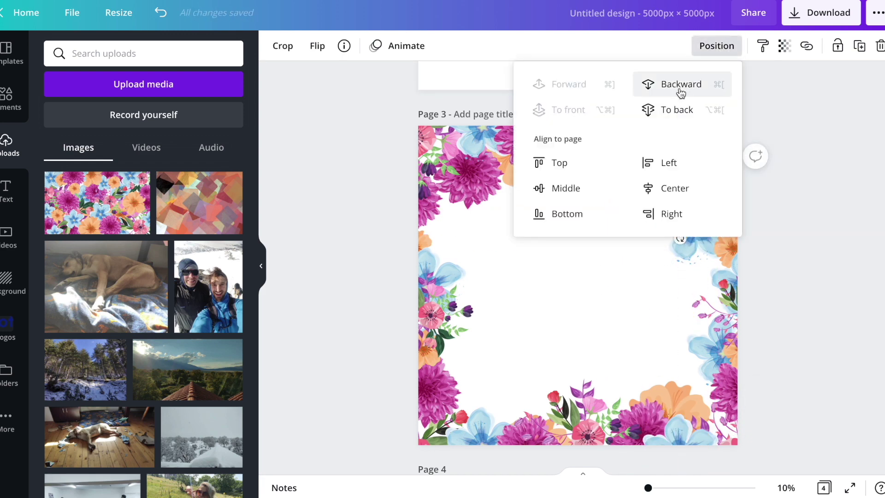
left_click(730, 110)
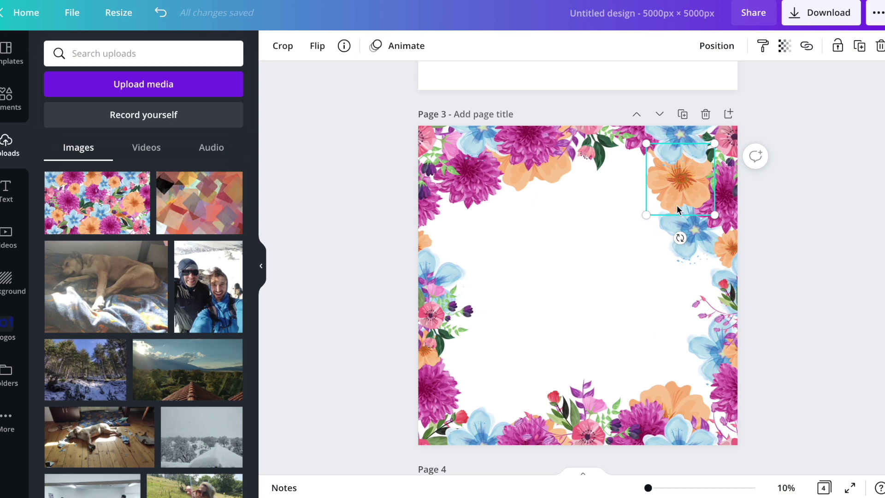
Step: Duplicate the upper-right orange flower into the lower-left corner area and send it backward behind the blue flower
left_click_drag(678, 192, 468, 408)
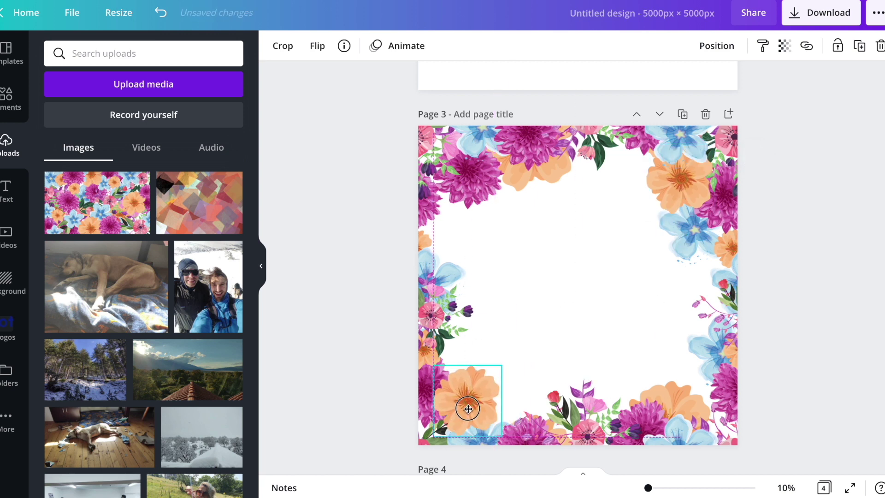
left_click(709, 48)
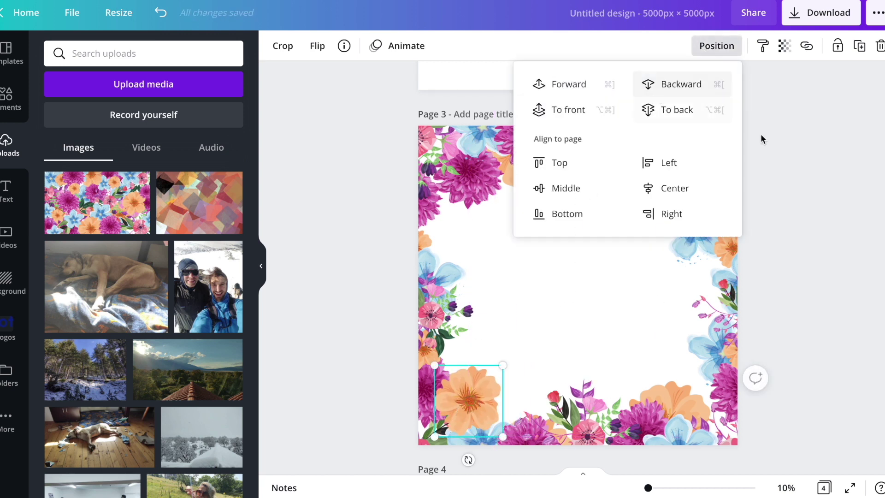
left_click(800, 126)
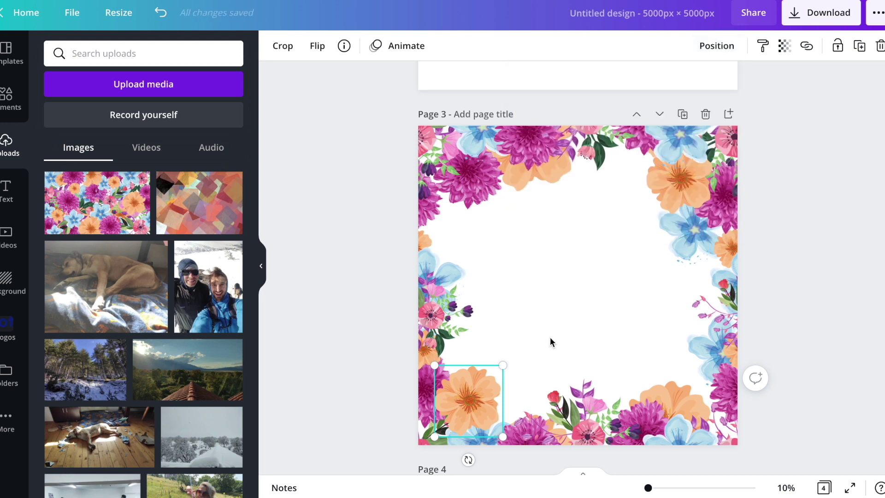
left_click(716, 46)
left_click(723, 93)
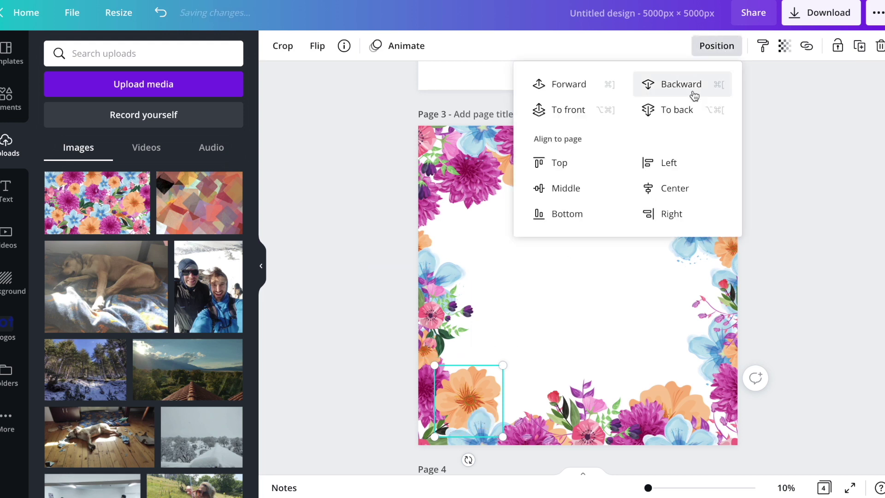
left_click(813, 183)
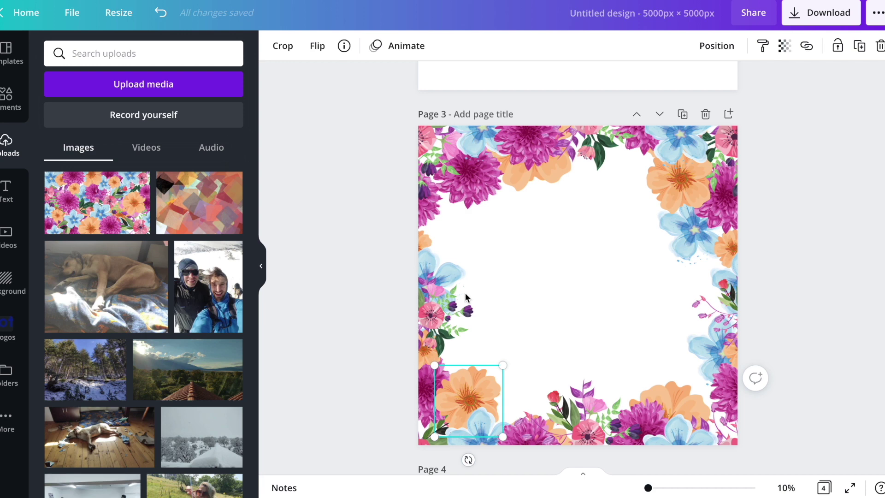
Step: Place one blue flower in the upper-left gap and another beside the top orange flower, layering the second behind its neighbours
left_click(449, 266)
left_click_drag(449, 261, 481, 185)
left_click_drag(503, 241, 576, 154)
left_click(705, 44)
left_click(668, 115)
left_click(817, 252)
Step: Copy the three flower-filled letters spelling "now" from page 2 and paste them in the middle of page 3
scroll(817, 251, "up", 5)
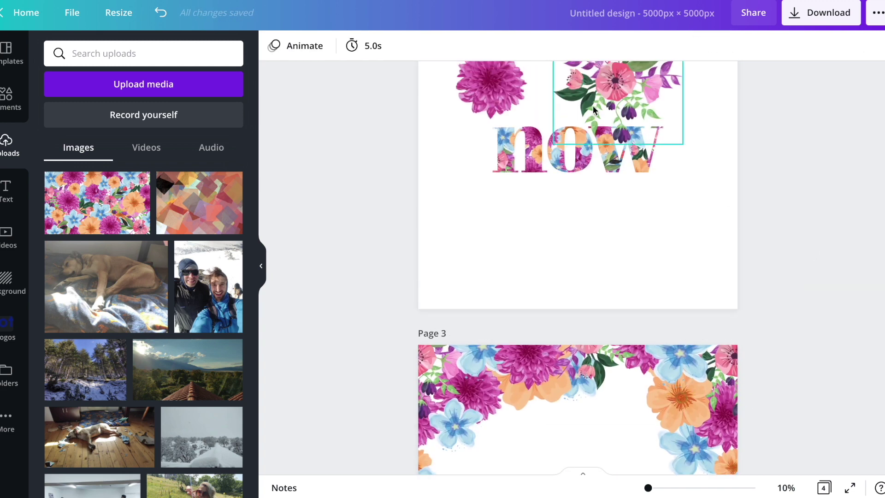
left_click(594, 164)
left_click(569, 152, "shift")
left_click(511, 155, "shift")
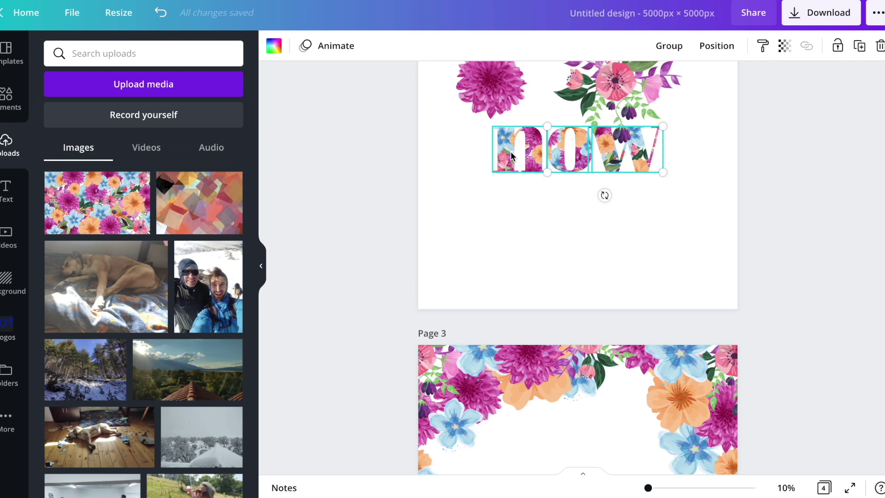
key("ctrl+c")
scroll(511, 156, "down", 7)
key("ctrl+v")
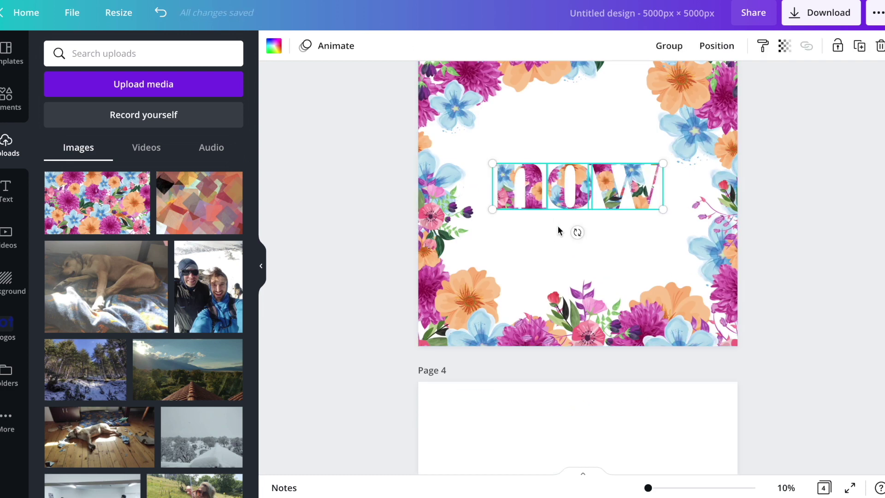
left_click(799, 219)
scroll(799, 218, "up", 2)
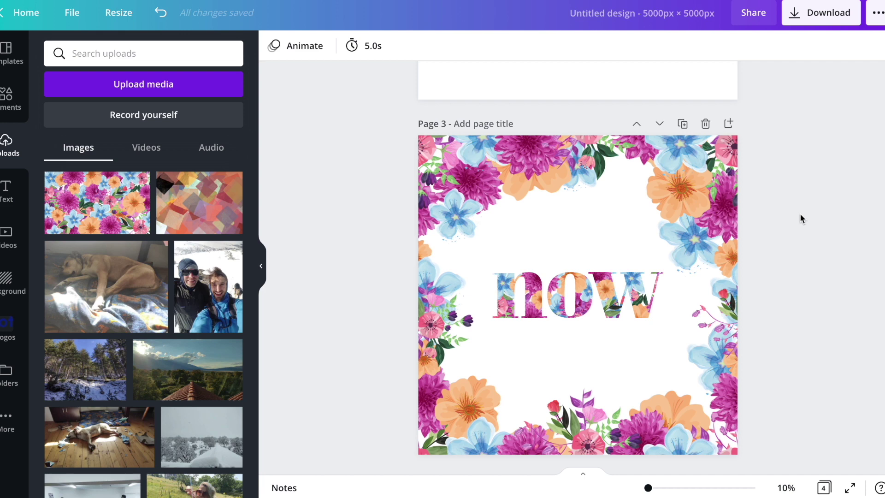
Step: Delete the loose bouquet and the blue, orange and magenta flowers from page 2
scroll(800, 218, "down", 5)
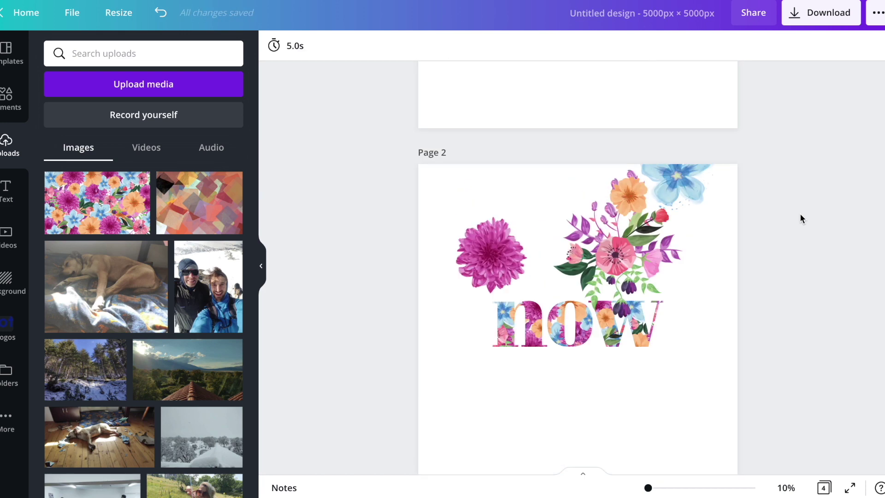
scroll(799, 217, "up", 2)
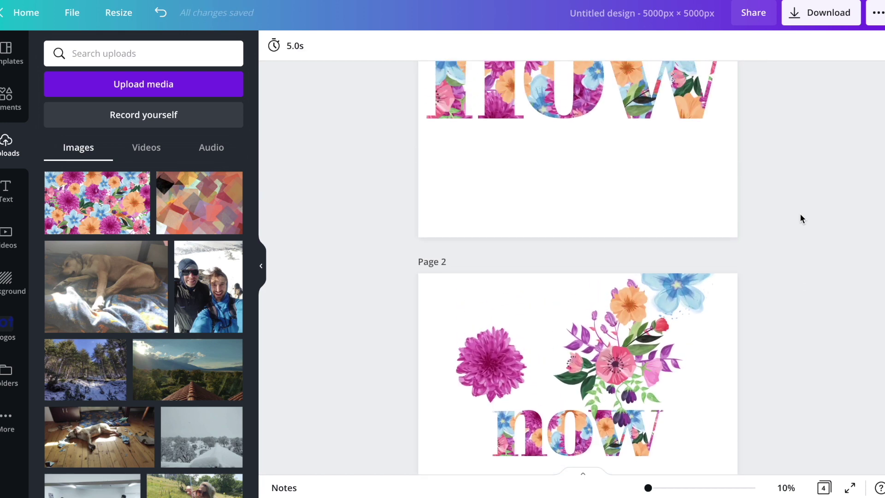
scroll(711, 202, "down", 2)
left_click(620, 219)
key("Delete")
left_click(668, 171)
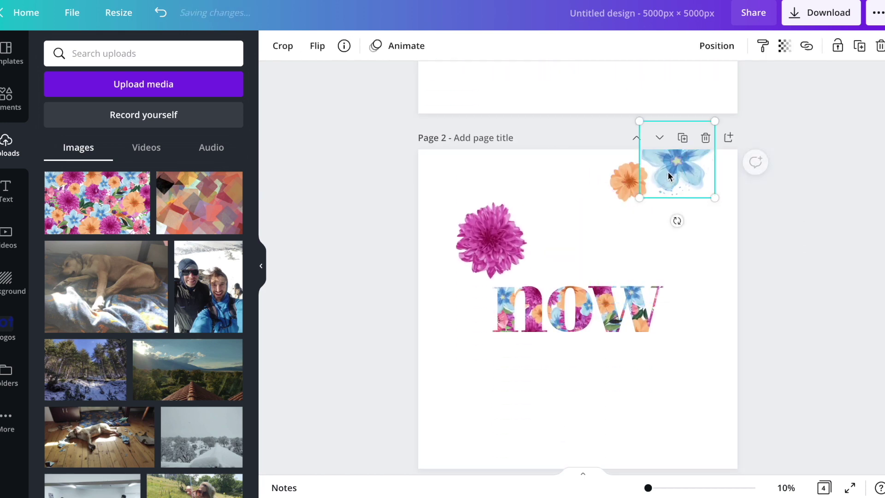
key("Delete")
left_click(621, 184)
key("Delete")
left_click(489, 237)
key("Delete")
Step: Delete page 2 with the small "now" letters from the design
scroll(697, 228, "down", 3)
scroll(797, 310, "down", 6)
scroll(797, 312, "up", 5)
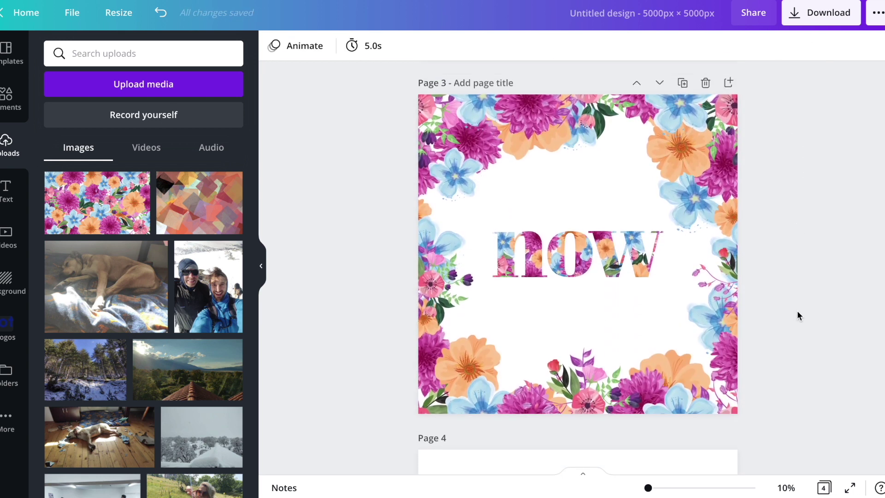
scroll(797, 310, "down", 5)
left_click(705, 141)
left_click(705, 146)
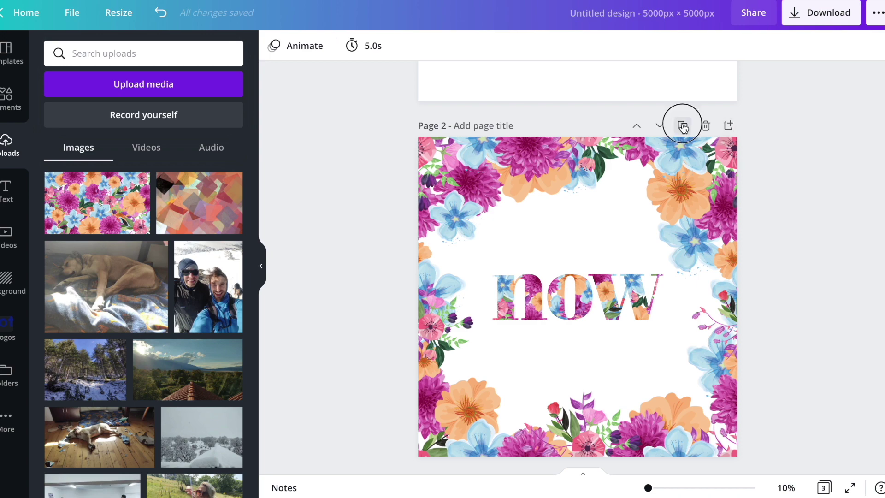
Step: Duplicate the floral border page with the "now" lettering
left_click(683, 127)
scroll(767, 288, "up", 10)
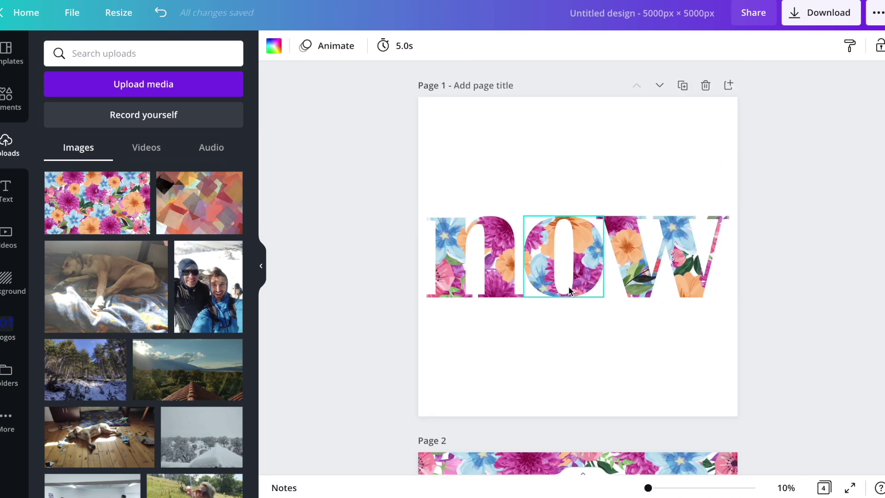
scroll(569, 285, "down", 8)
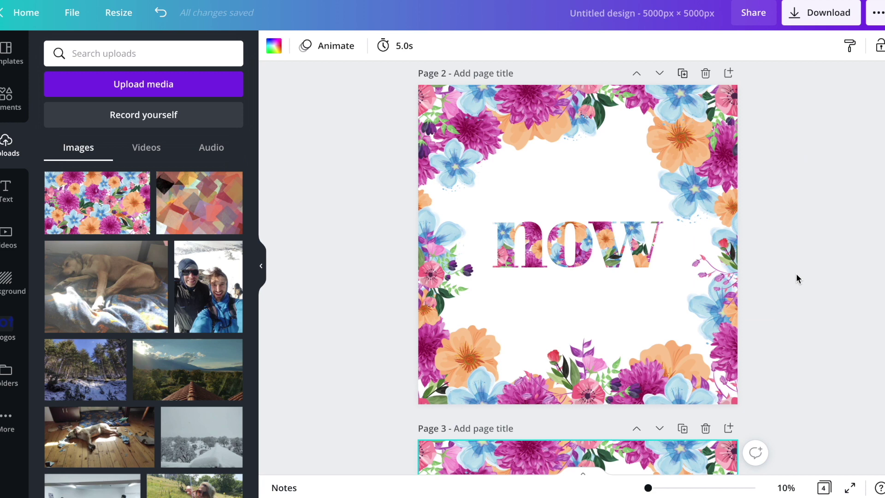
scroll(796, 275, "down", 6)
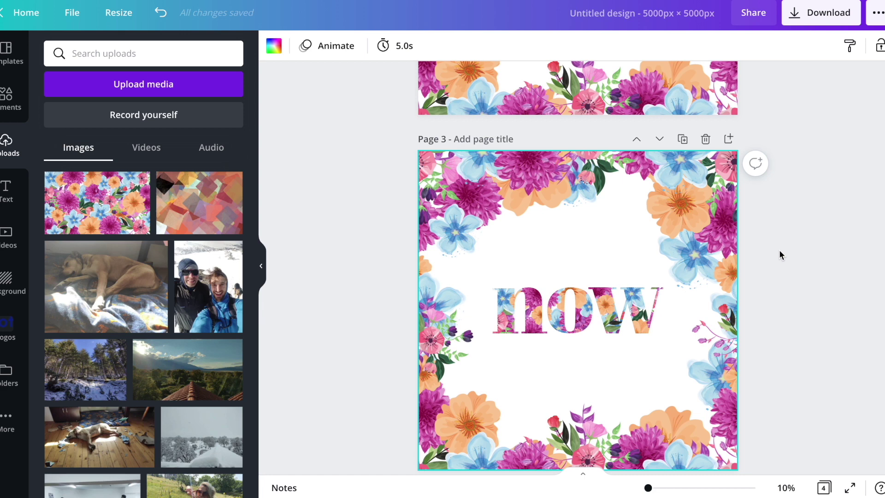
Step: On page 3, move the upper flowers down and the lower flowers up so they frame the word closely
left_click_drag(779, 254, 370, 163)
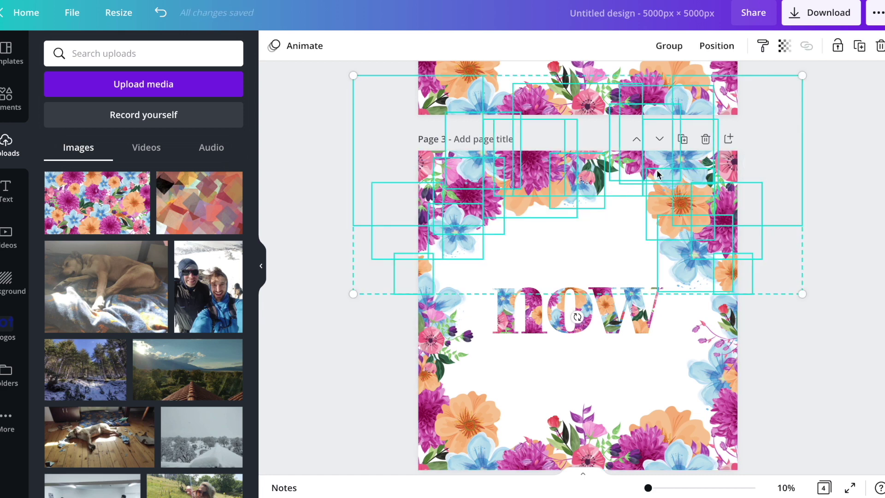
left_click_drag(669, 167, 671, 231)
left_click(809, 450)
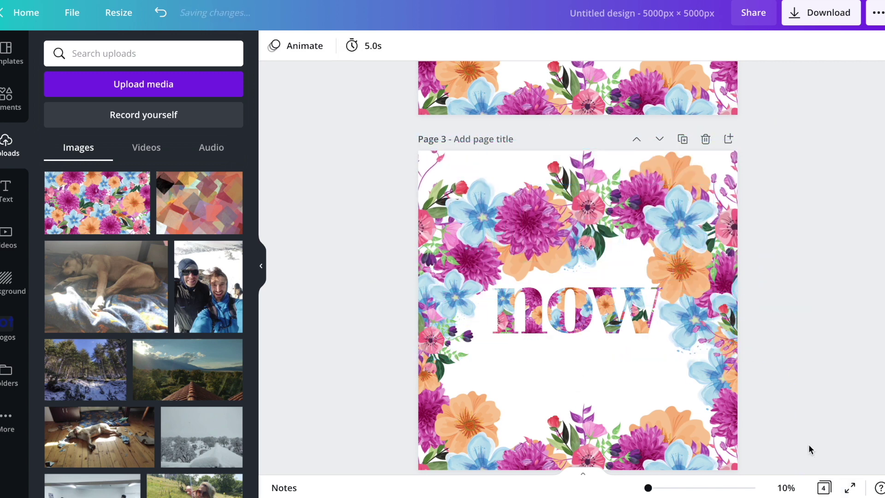
left_click_drag(780, 355, 389, 493)
left_click_drag(608, 426, 608, 383)
left_click(821, 173)
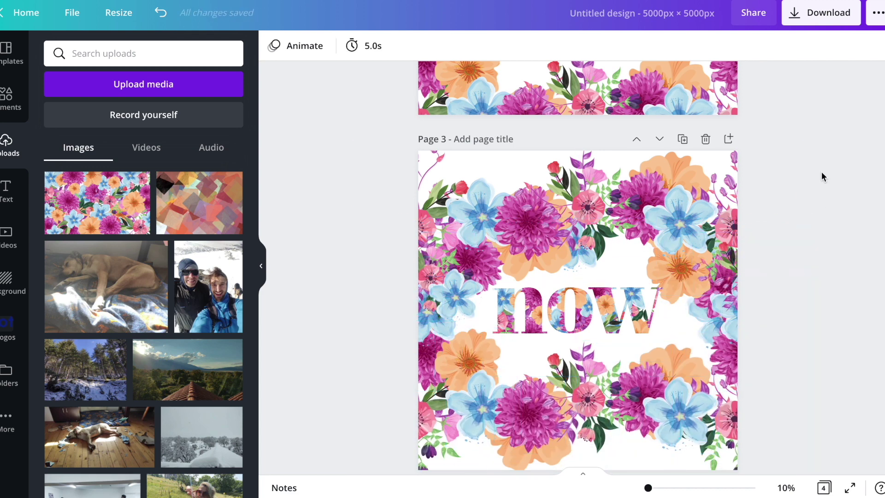
Step: Download only page 3 as a PNG at 5000 × 5000 px
left_click(820, 12)
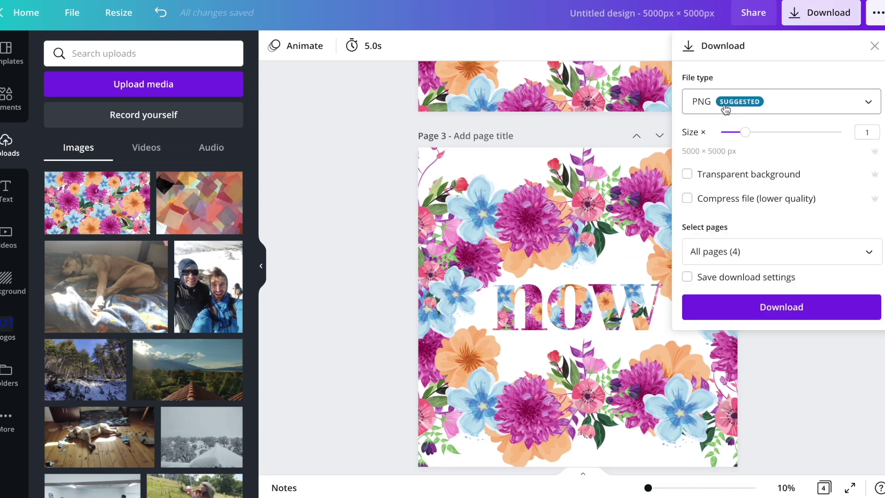
left_click(723, 258)
left_click(721, 290)
left_click(740, 406)
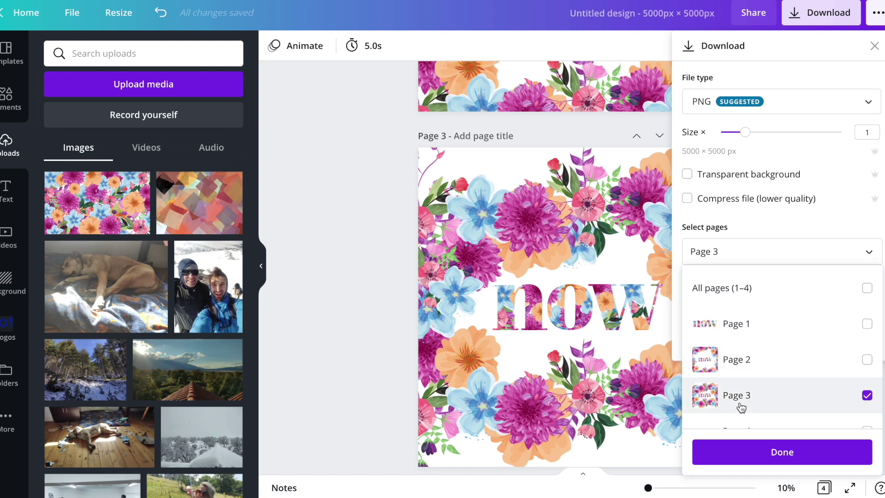
left_click(758, 454)
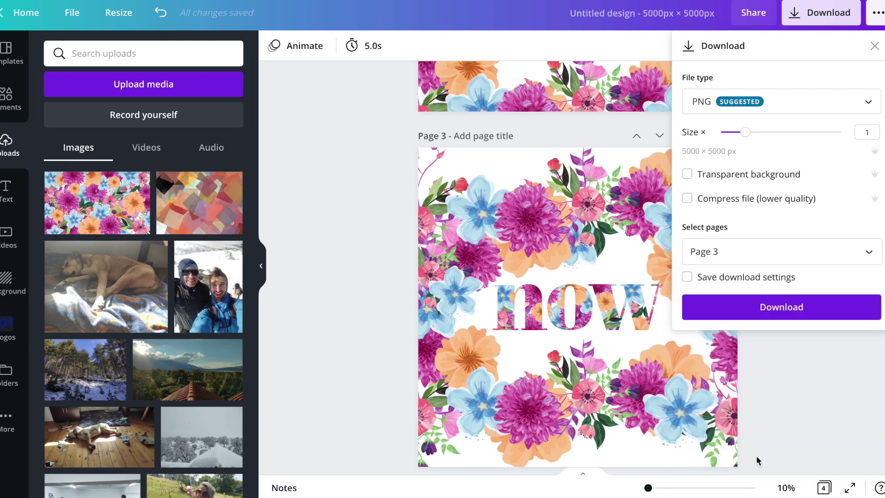
left_click(772, 308)
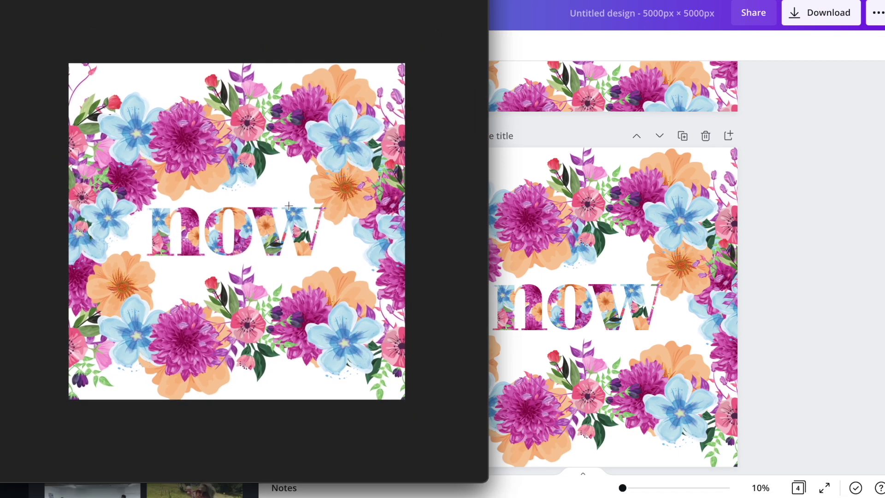
Step: In the image viewer, crop the downloaded picture to a wide rectangle, trimming the white areas above and below the flowers
left_click_drag(49, 135, 450, 364)
mouse_move(382, 274)
left_mouse_down()
mouse_move(377, 255)
mouse_move(378, 263)
left_mouse_up()
key("Return")
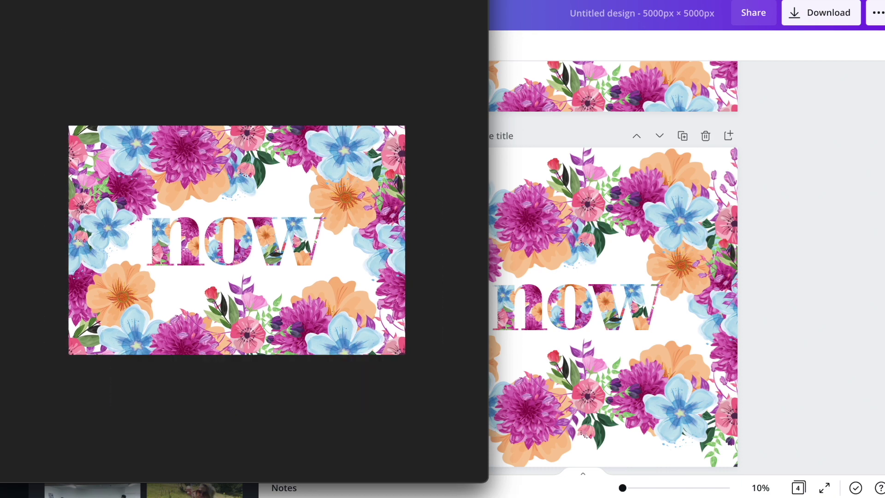
Step: Return to Canva and review the lettering page and the floral border pages
left_click(509, 244)
scroll(765, 235, "up", 8)
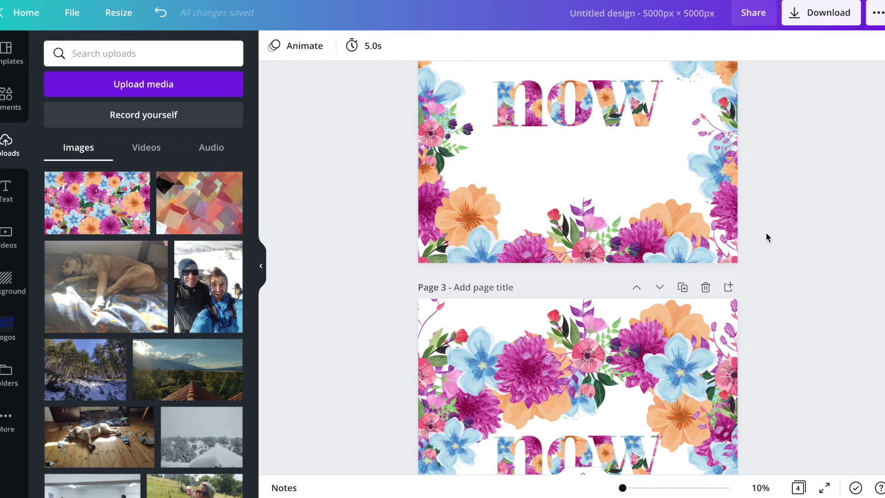
scroll(632, 221, "down", 1)
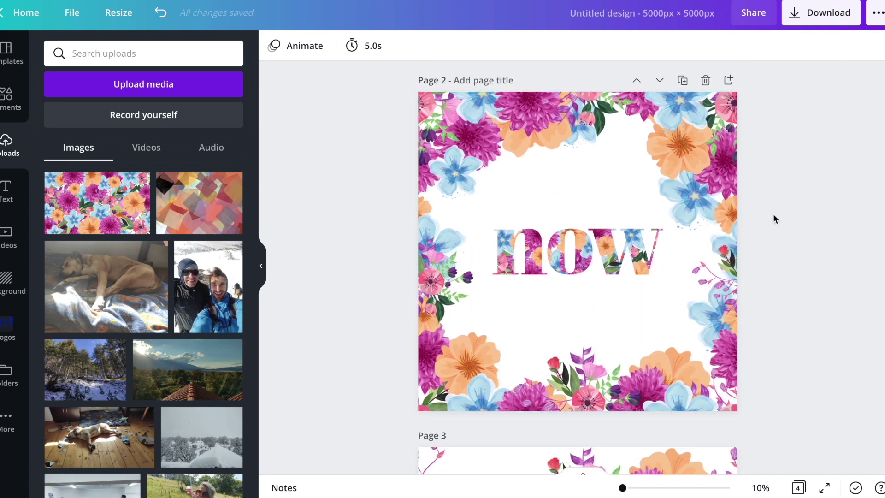
scroll(726, 283, "up", 5)
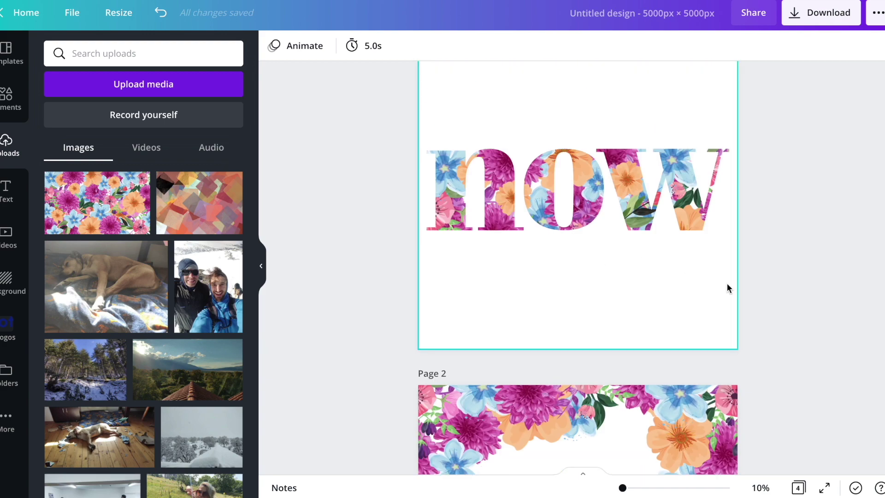
scroll(726, 283, "up", 1)
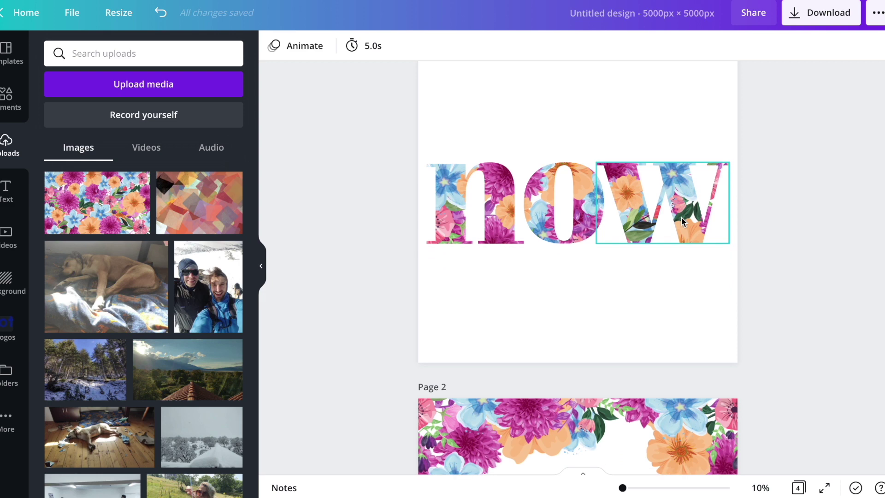
scroll(681, 217, "down", 3)
scroll(816, 228, "up", 4)
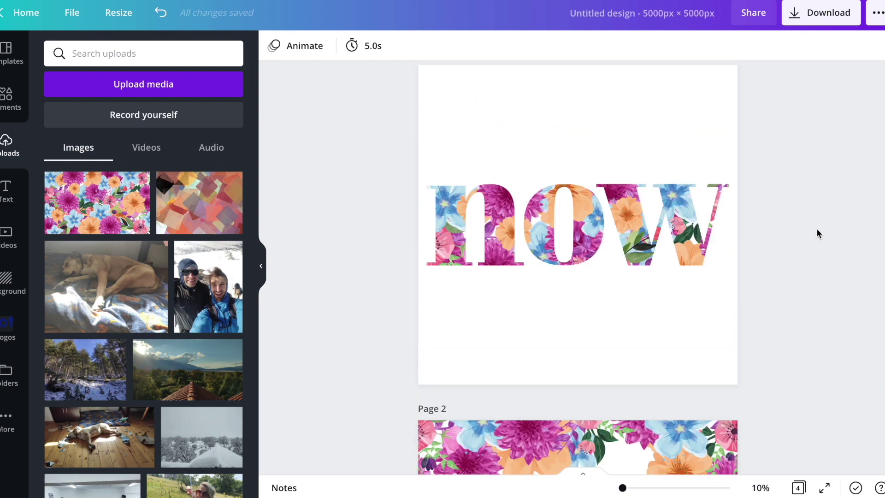
scroll(817, 228, "down", 5)
scroll(817, 228, "up", 3)
scroll(816, 228, "up", 3)
Step: Duplicate page 1 and stack the letters n, o and w vertically along the centre of the copy
left_click(681, 85)
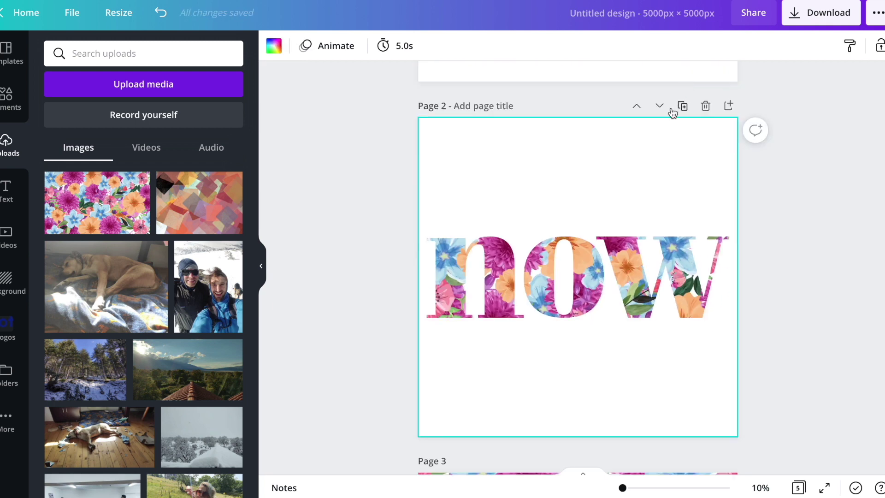
left_click_drag(693, 266, 609, 376)
left_click(584, 304)
left_click_drag(583, 304, 597, 327)
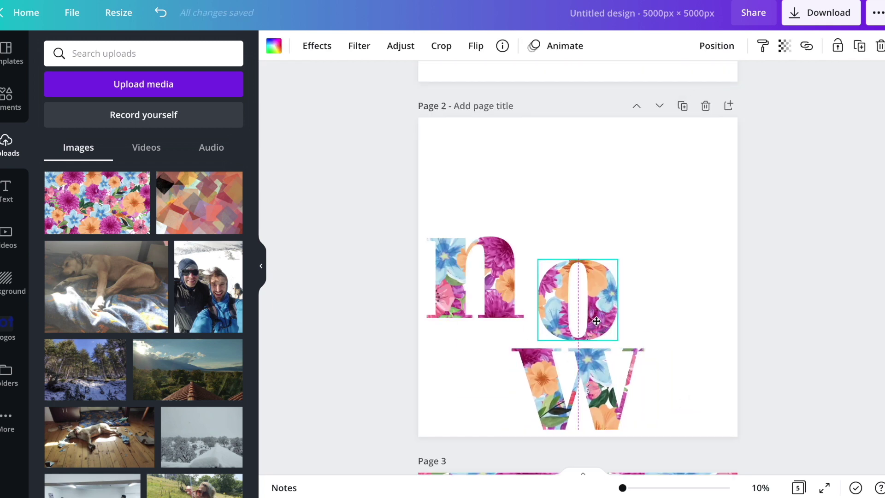
left_click_drag(474, 289, 581, 223)
Step: Shrink the letter w and centre it directly beneath the o
left_click(602, 394)
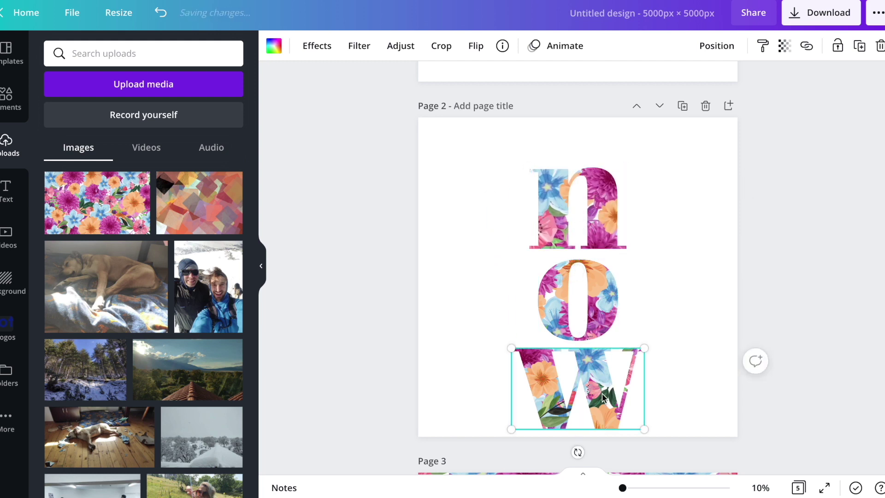
left_click_drag(645, 348, 625, 358)
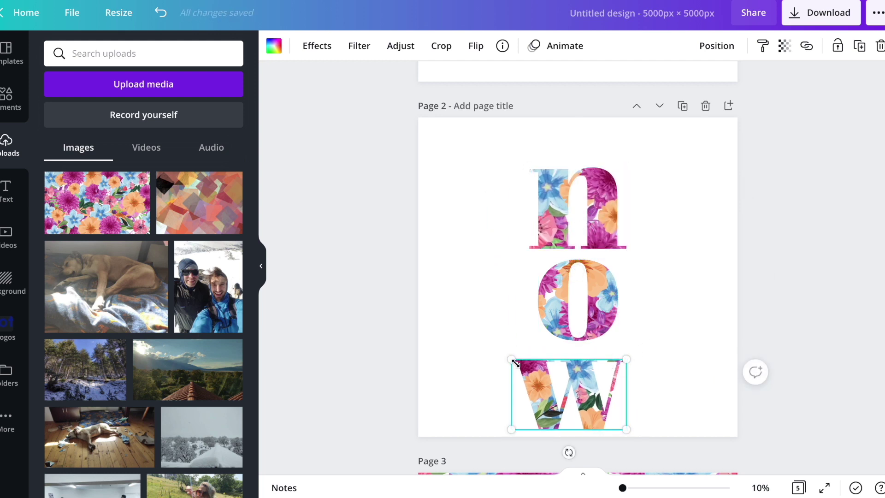
left_click_drag(520, 364, 529, 370)
left_click_drag(586, 373, 587, 349)
Step: Shrink the letter n to the width of the o and centre it directly above the o
left_click(593, 214)
left_click_drag(625, 244, 618, 236)
left_click_drag(528, 238, 579, 235)
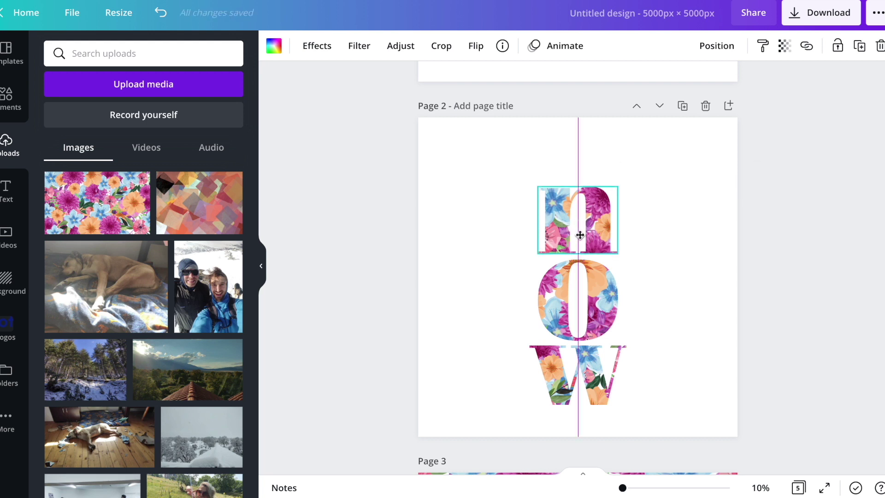
left_click(661, 322)
Step: Select all three stacked letters, enlarge them together and centre them on page 2
left_click_drag(662, 389, 476, 135)
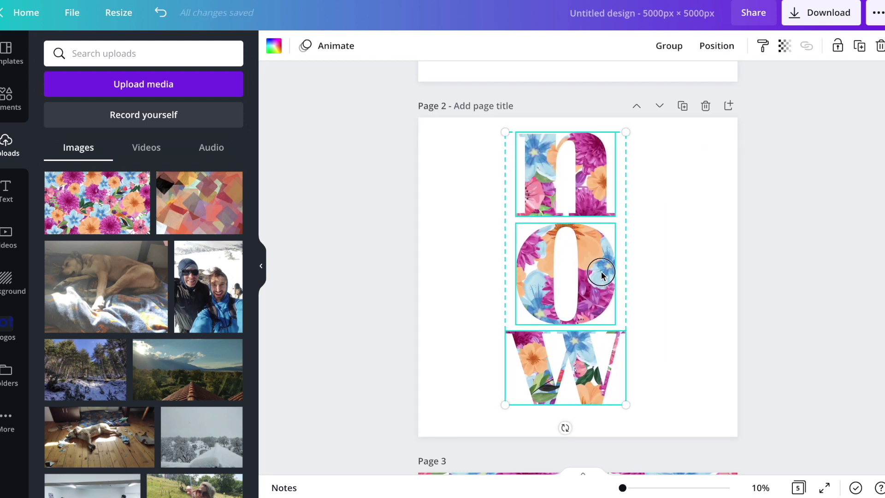
left_click_drag(601, 275, 616, 280)
left_click(685, 212)
Step: Download only pages 1–3 of the design as PNG files with a transparent background
scroll(685, 212, "up", 5)
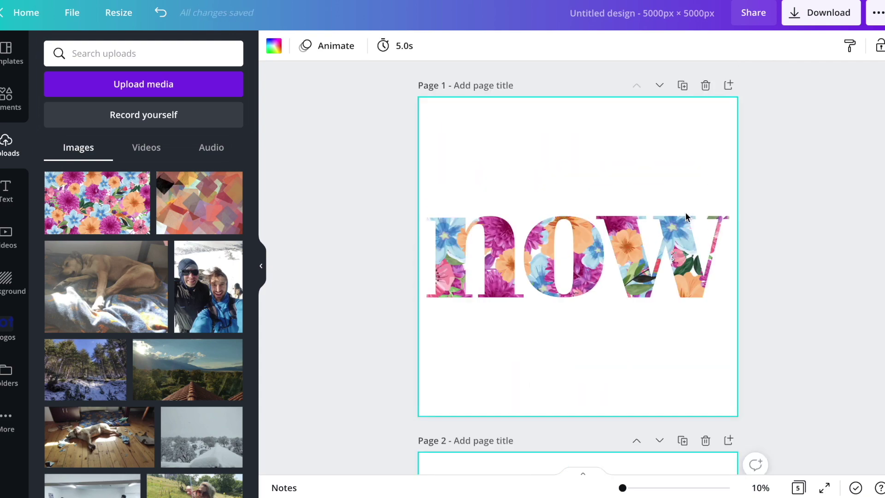
scroll(533, 239, "down", 10)
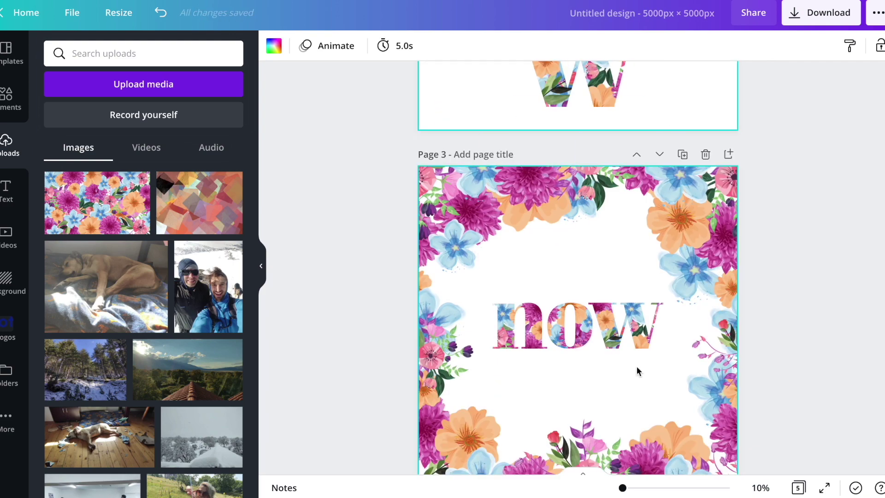
scroll(638, 414, "down", 6)
scroll(637, 438, "up", 15)
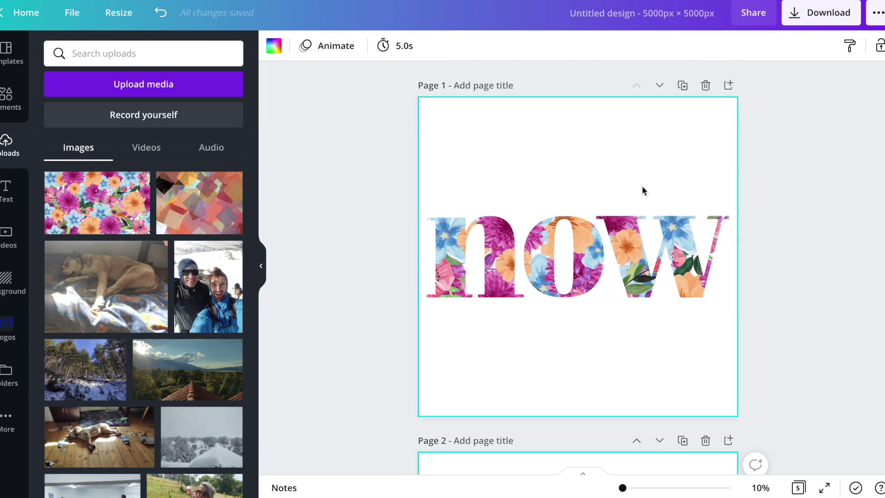
left_click(827, 14)
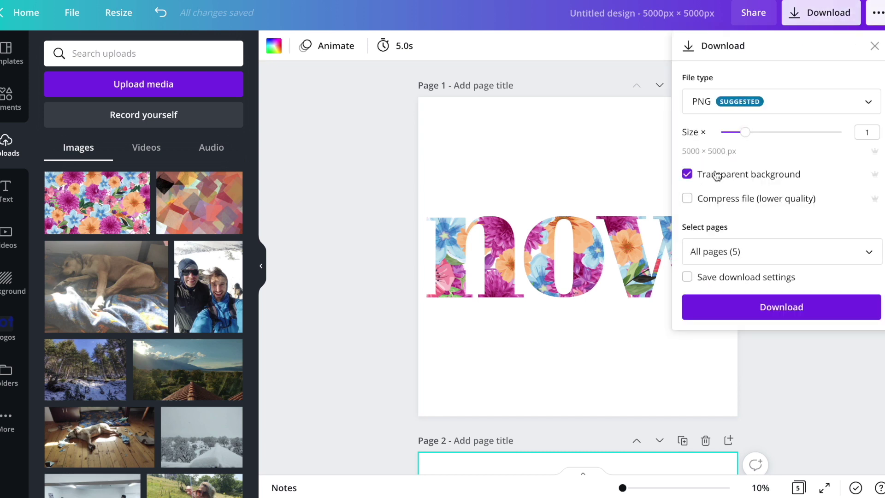
left_click(744, 244)
left_click(704, 289)
left_click(746, 322)
left_click(745, 360)
scroll(744, 359, "down", 1)
left_click(730, 371)
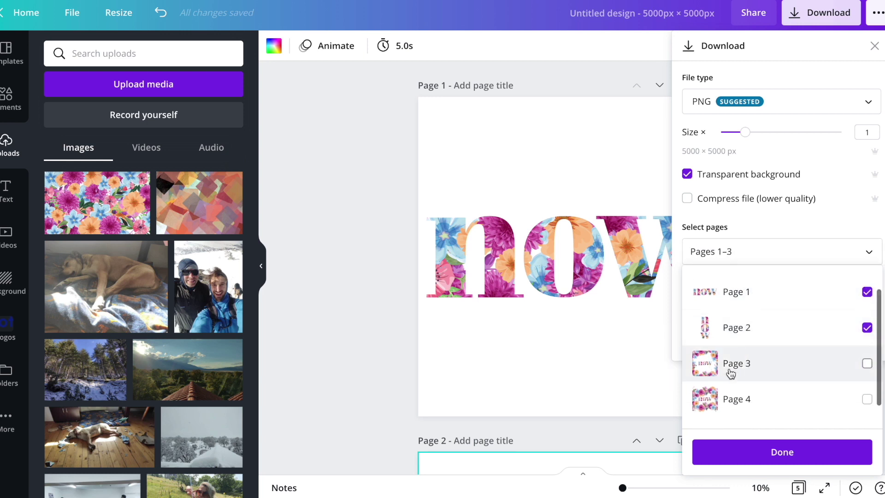
left_click(741, 460)
left_click(754, 311)
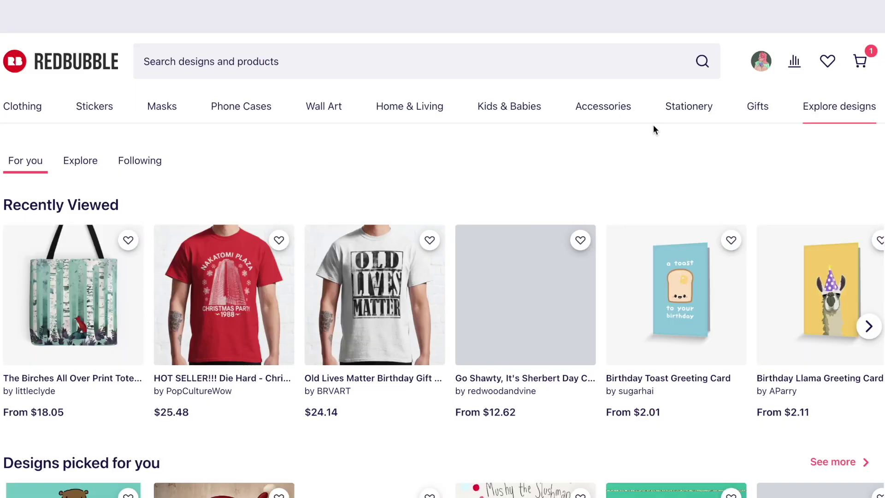
Step: Switch to Redbubble and open the page for adding new work
left_click(756, 69)
left_click(752, 294)
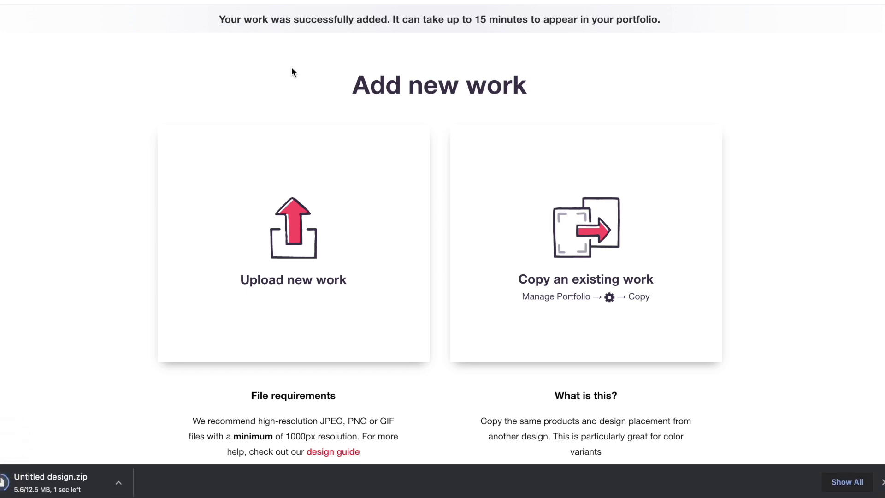
Step: Unpack the downloaded Untitled design.zip and move Untitled design (5).png from Downloads into the Untitled design 2 folder
left_click(27, 487)
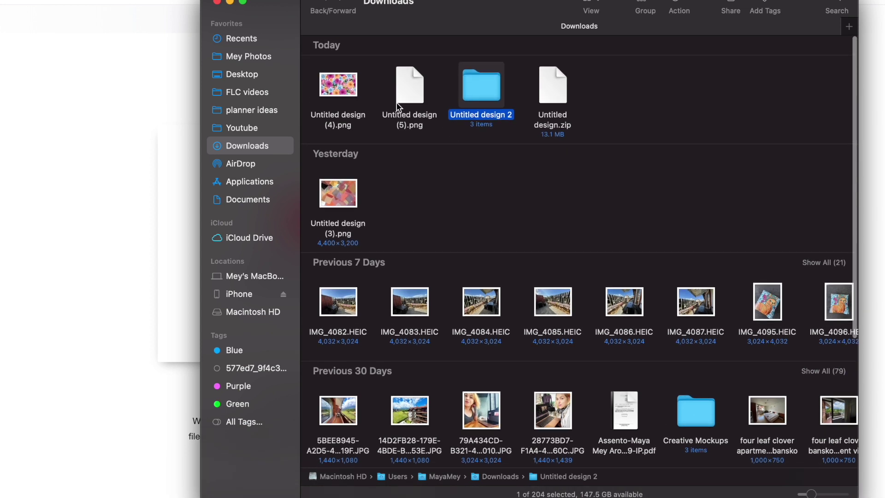
left_click(376, 108)
scroll(409, 92, "down", 1)
left_click(410, 85)
key("super+BackSpace")
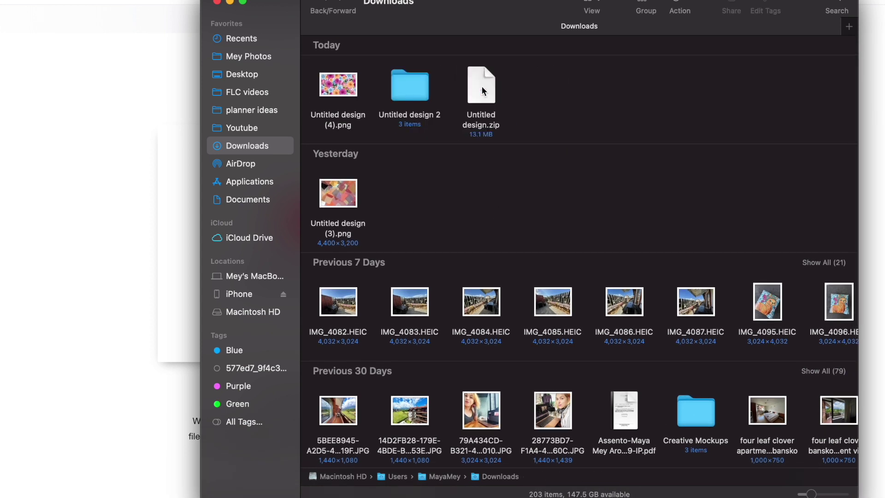
Step: Upload 3.png from the Untitled design 2 folder as a new Redbubble work
left_click(103, 199)
left_click(316, 269)
double_click(417, 165)
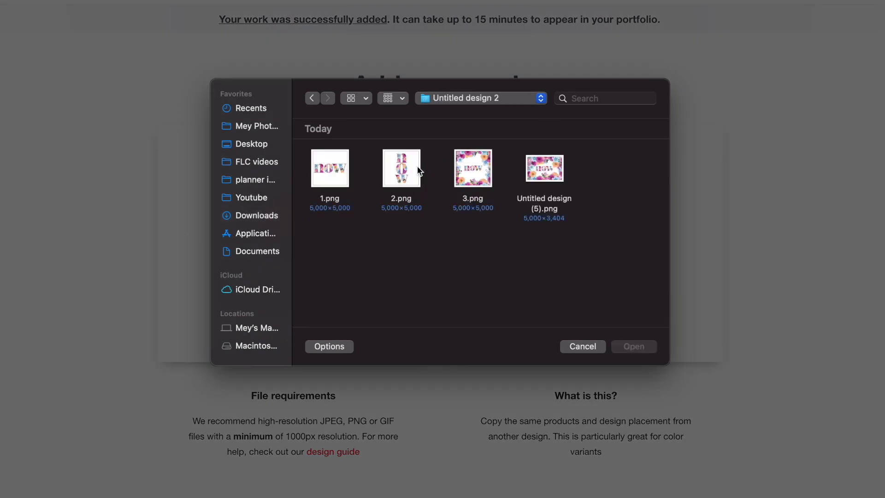
double_click(480, 180)
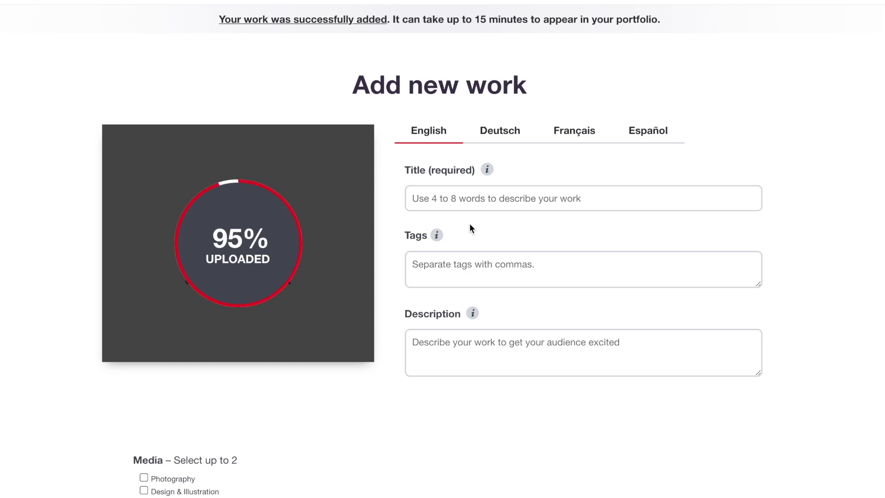
Step: Scale the Sleeveless Tops image to 44%, apply a repeating pattern and reposition it on the garment
scroll(469, 226, "down", 10)
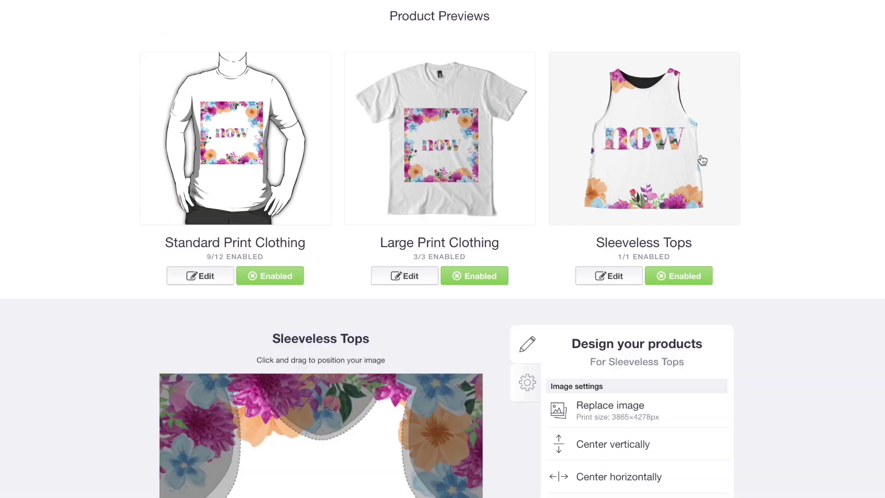
scroll(702, 160, "down", 5)
left_click(642, 318)
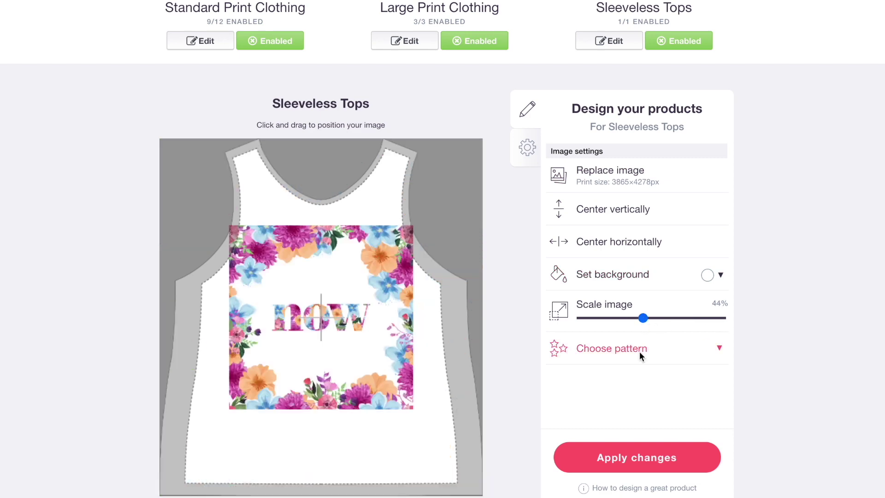
left_click(640, 351)
left_click(667, 371)
left_click_drag(391, 311, 355, 327)
Step: Title the work "NOW floral motivation sign" and add the tags now, right now, floral, flowers, motivational, inspirational
scroll(401, 345, "up", 8)
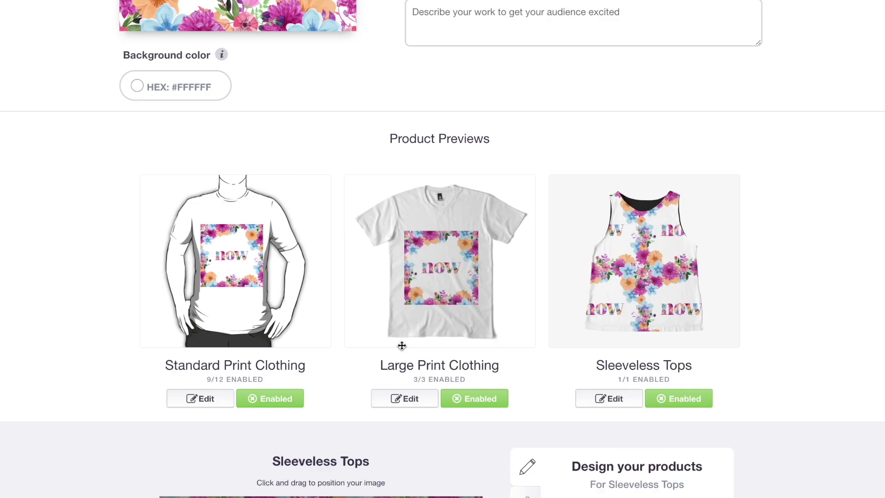
scroll(402, 345, "up", 5)
left_click(438, 112)
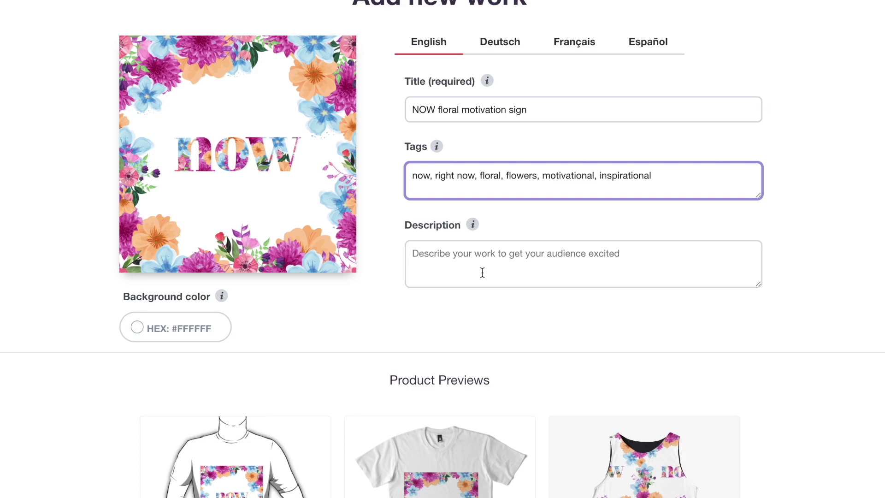
Step: Replace the images on Standard Print Clothing and Large Print Clothing with 1.png
scroll(392, 152, "down", 5)
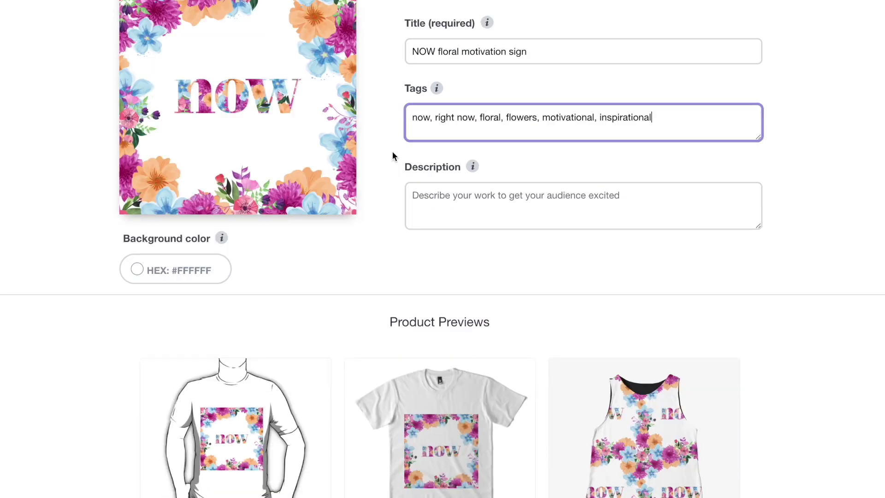
scroll(222, 284, "down", 5)
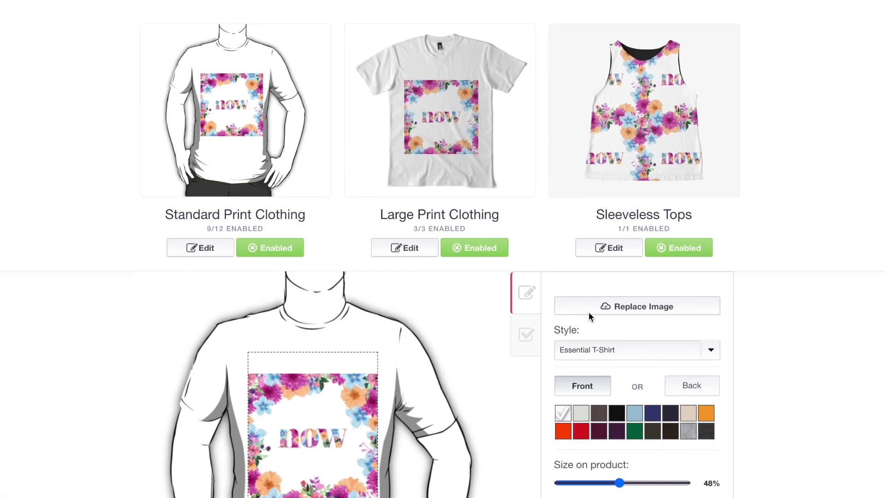
left_click(605, 256)
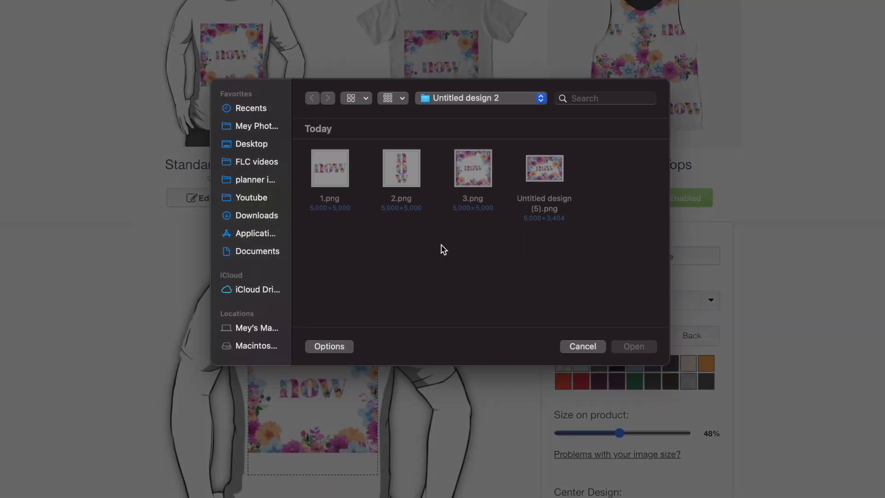
double_click(345, 188)
left_click(404, 197)
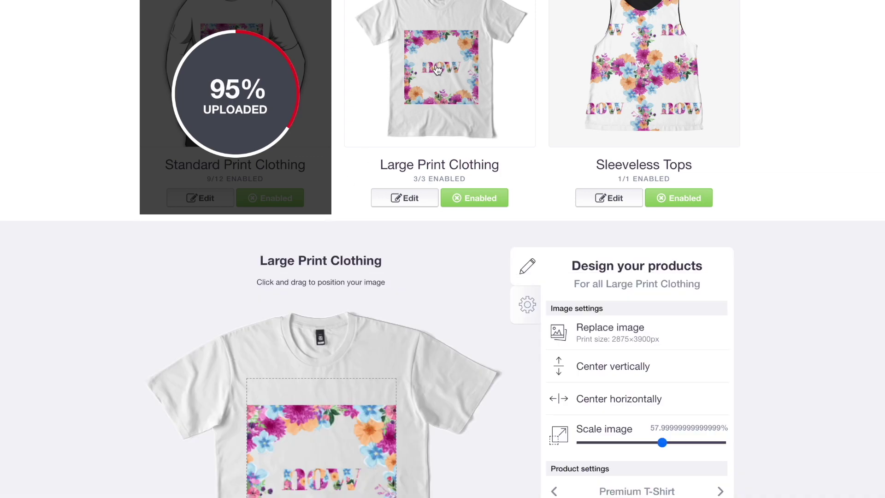
left_click(624, 337)
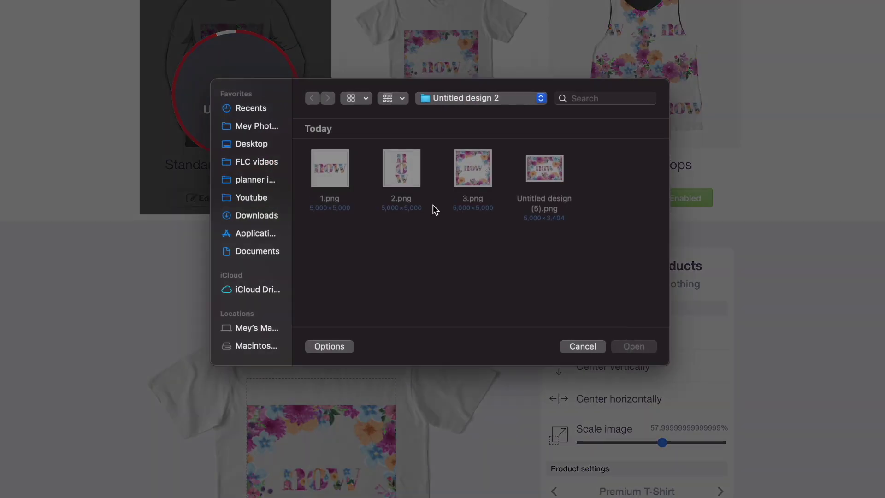
double_click(321, 179)
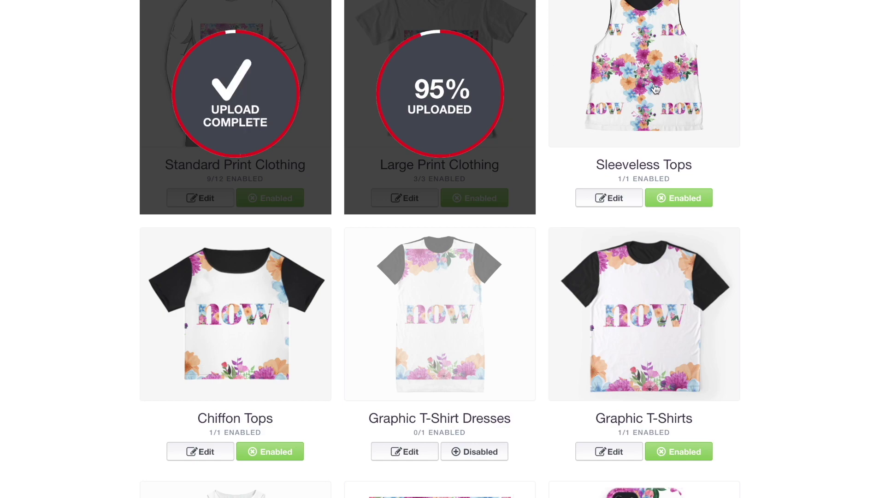
Step: Replace the images on Sleeveless Tops and Chiffon Tops with 1.png
left_click(608, 197)
left_click(626, 337)
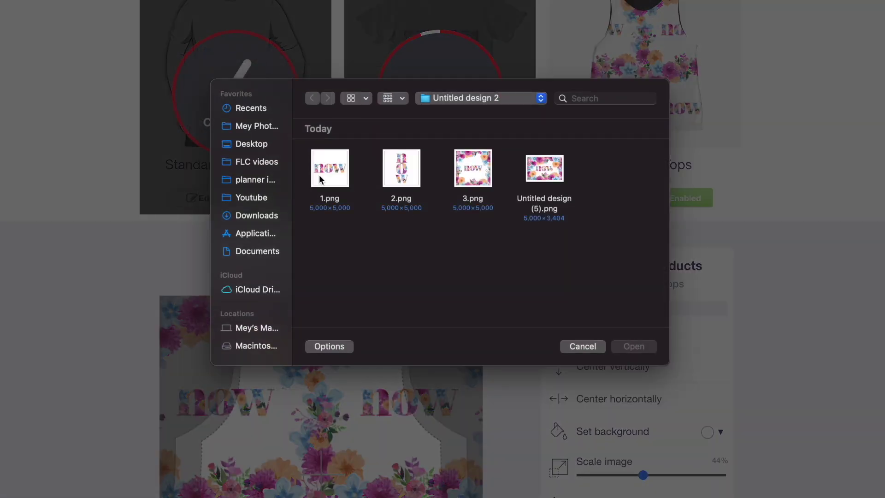
double_click(319, 176)
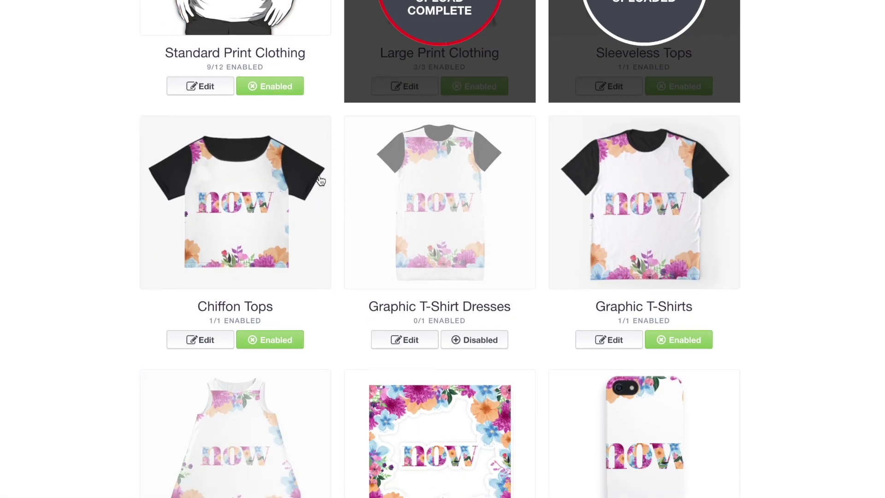
left_click(321, 180)
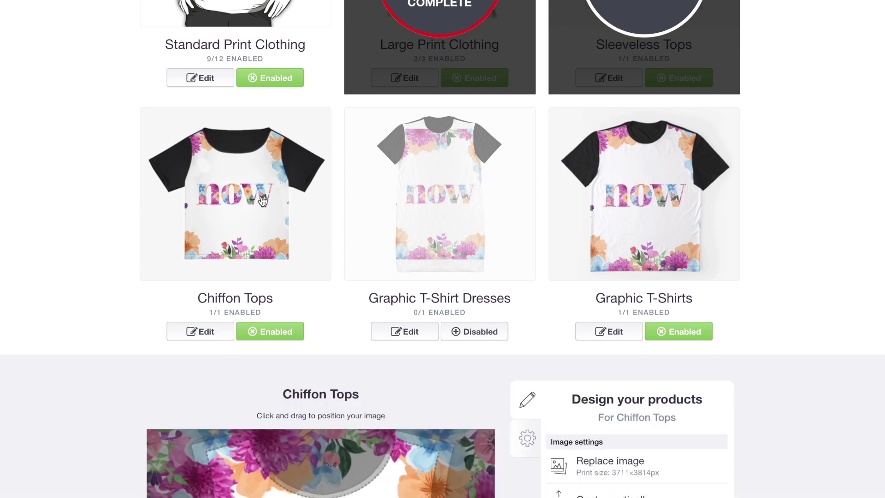
left_click(646, 307)
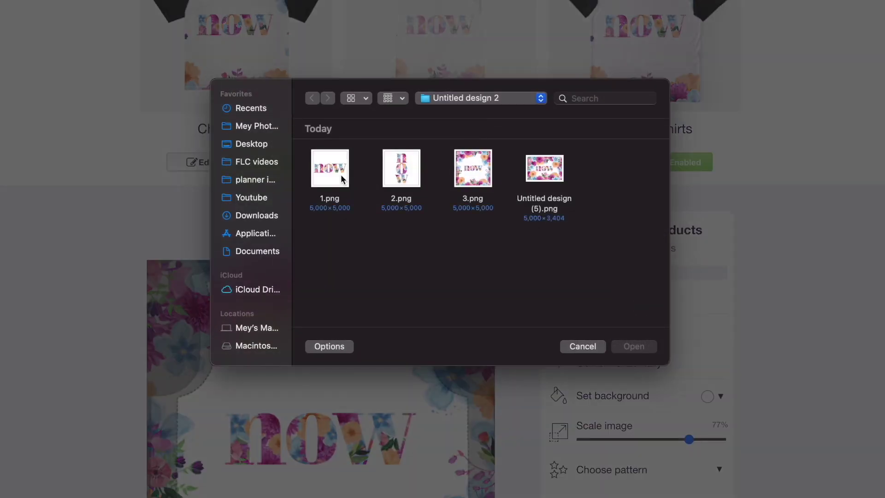
double_click(341, 174)
Step: Replace the Graphic T-Shirt Dresses image with 2.png and the Graphic T-Shirts image with 1.png
left_click(458, 97)
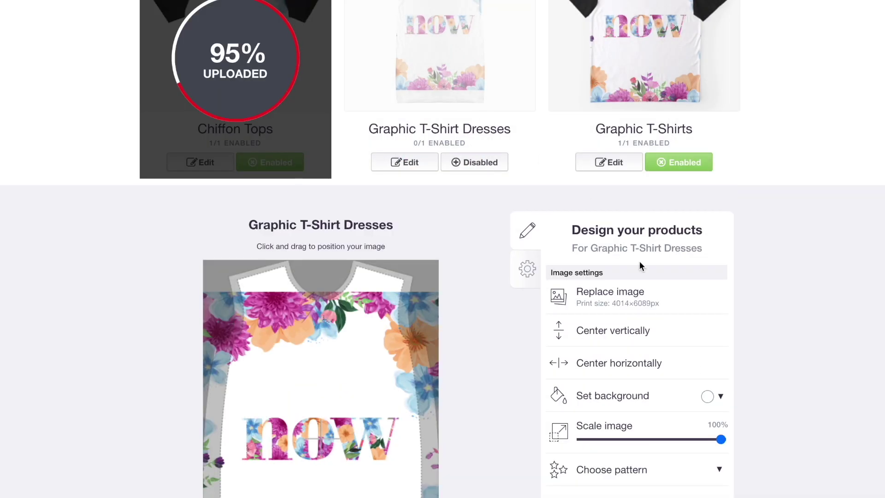
left_click(624, 302)
left_click(400, 173)
double_click(400, 173)
left_click(639, 82)
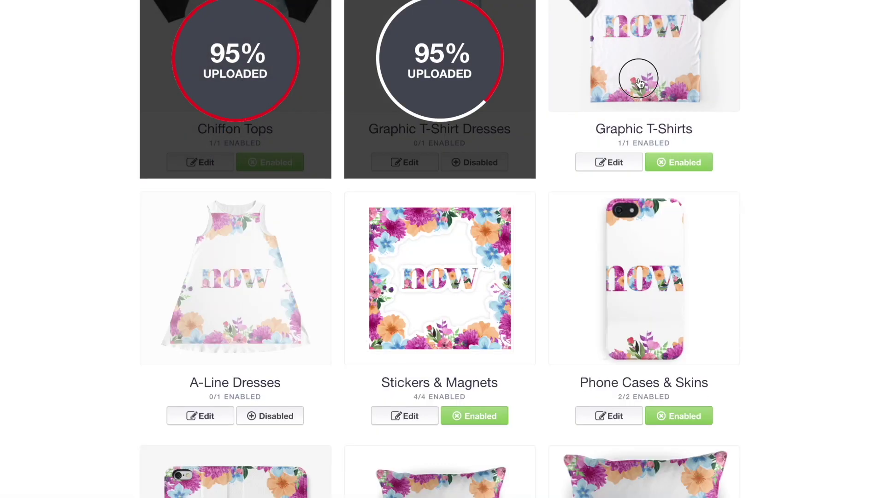
left_click(603, 304)
left_click(317, 171)
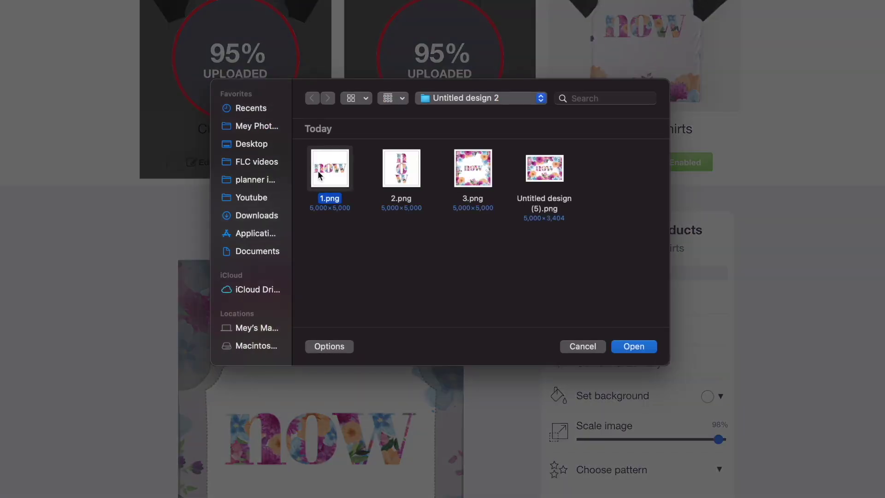
double_click(317, 170)
Step: Replace the image on A-Line Dresses with the vertical lettering file 2.png
scroll(185, 242, "down", 2)
scroll(185, 242, "down", 4)
left_click(282, 162)
left_click(619, 251)
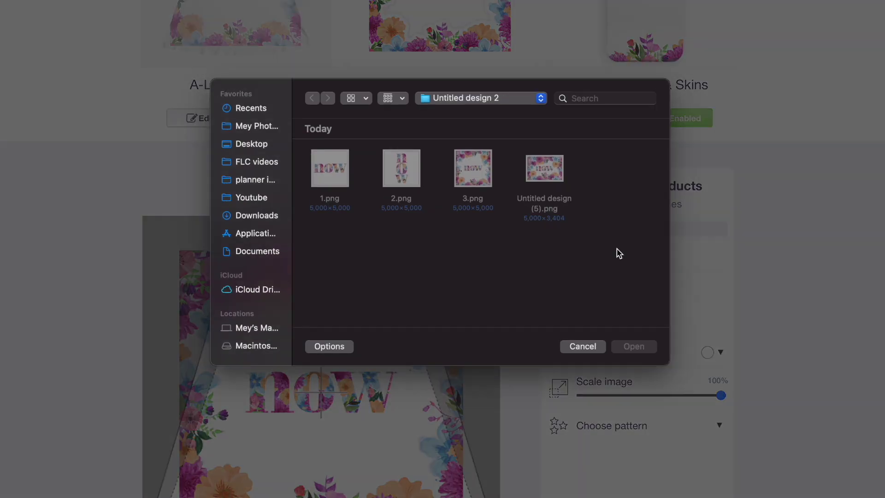
left_click(394, 172)
double_click(394, 170)
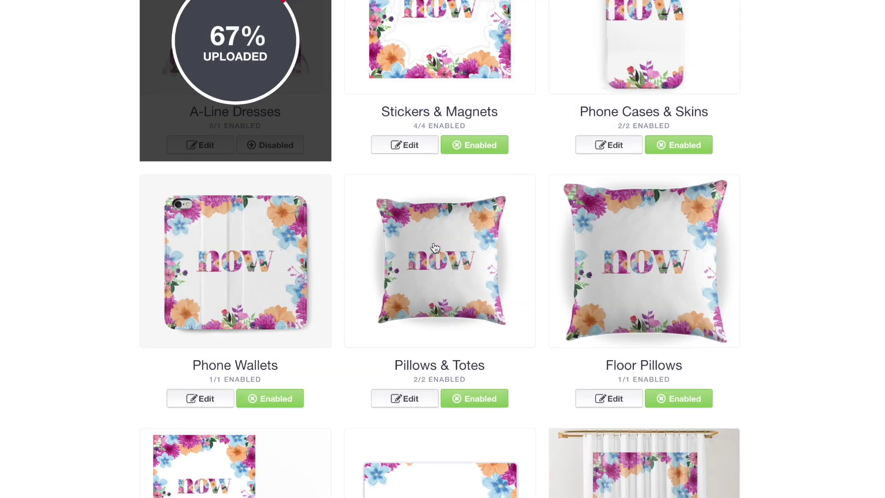
Step: Replace the Stickers & Magnets image with 1.png and the Phone Cases & Skins image with 2.png
scroll(454, 131, "up", 3)
left_click(454, 131)
left_click(628, 394)
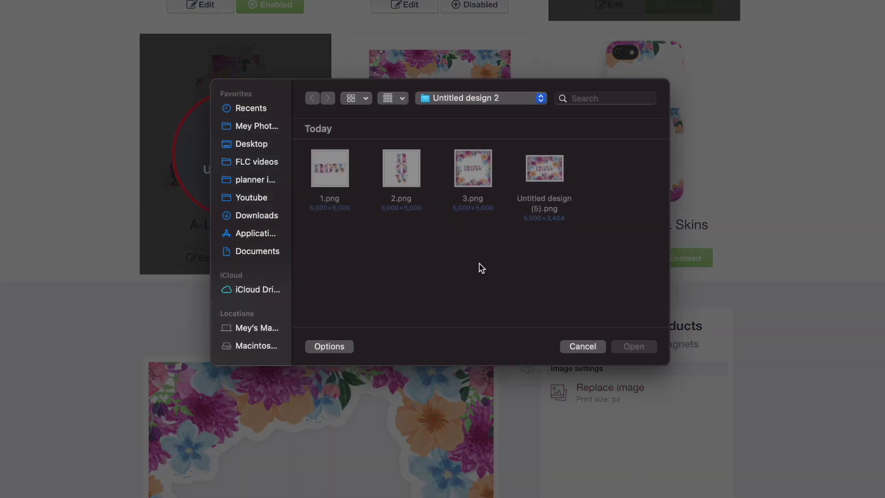
double_click(331, 172)
left_click(609, 362)
left_click(412, 170)
double_click(412, 170)
Step: Open the Phone Wallets and Pillows & Totes product editors and examine the placement of the floral border design
scroll(277, 182, "down", 5)
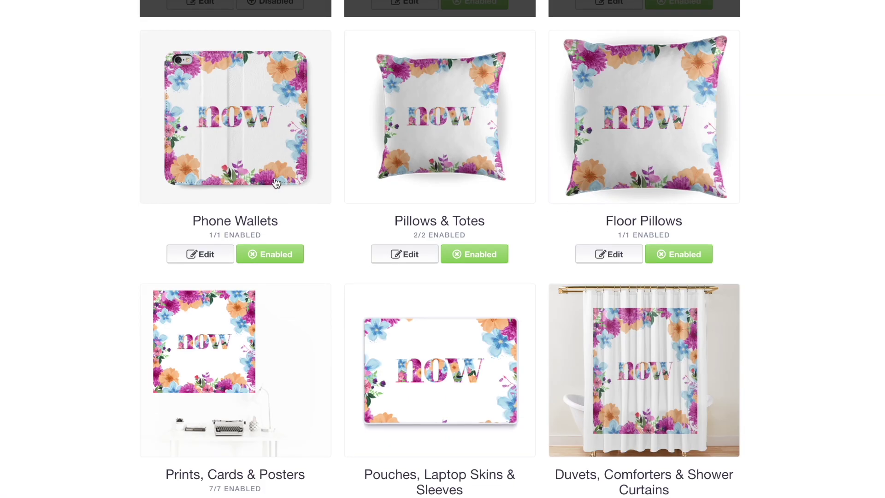
left_click(240, 115)
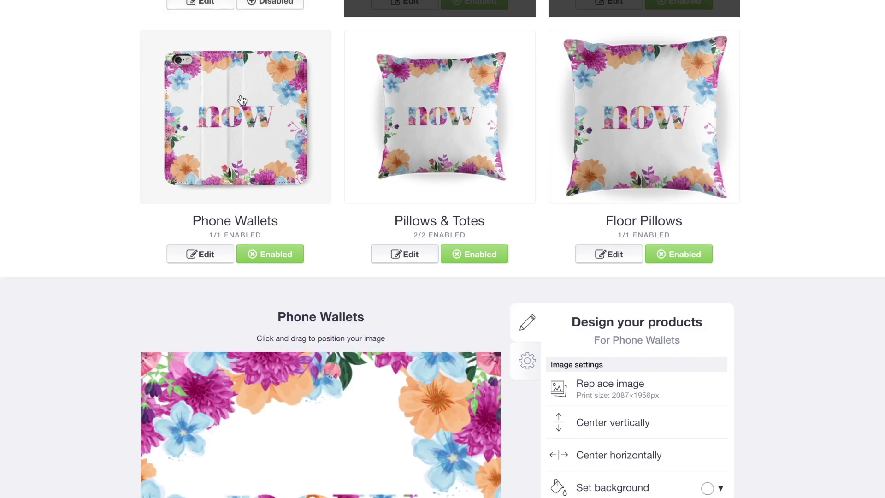
scroll(241, 97, "down", 2)
scroll(308, 186, "up", 3)
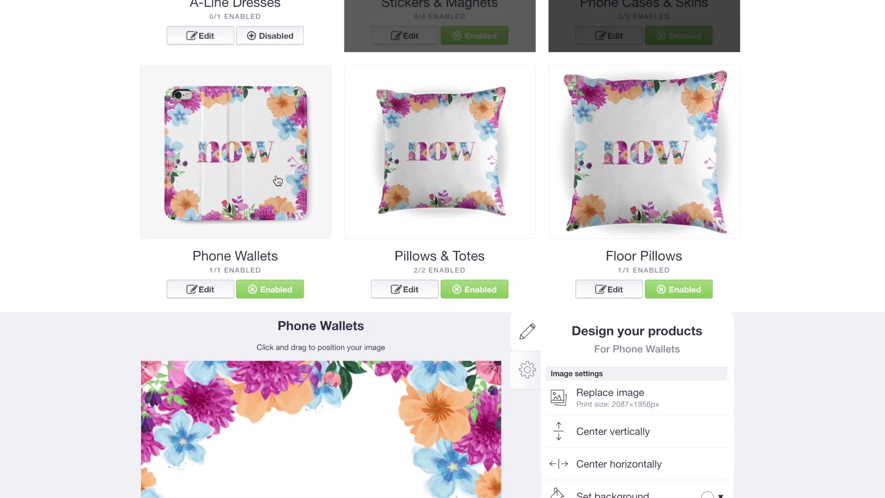
left_click(450, 191)
scroll(450, 191, "down", 1)
scroll(459, 190, "up", 1)
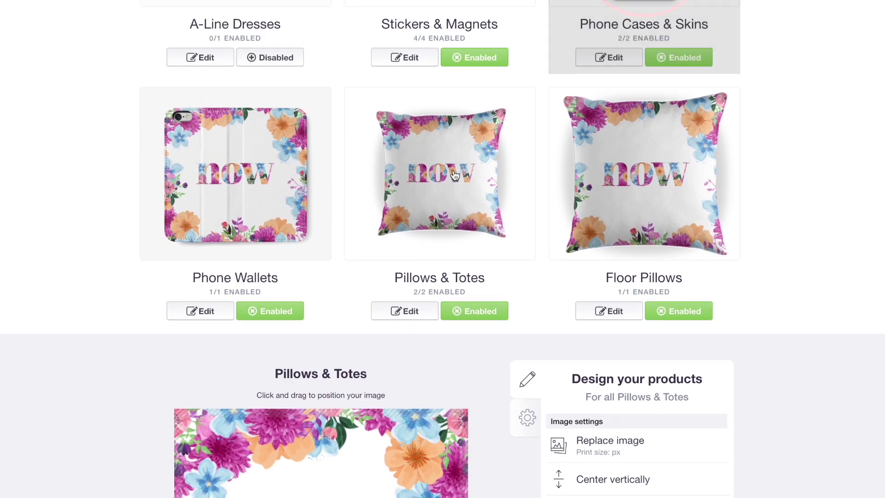
Step: Replace the Prints, Cards & Posters image with Untitled design (5).png
left_click(458, 170)
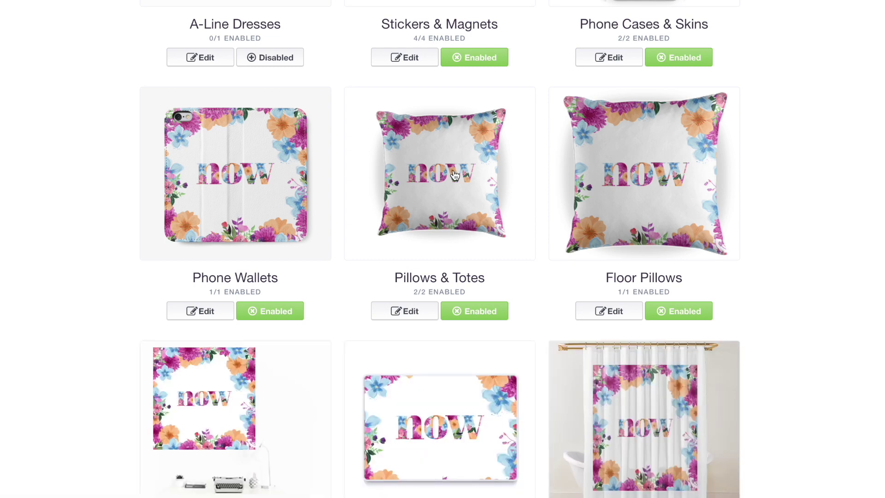
scroll(453, 174, "down", 3)
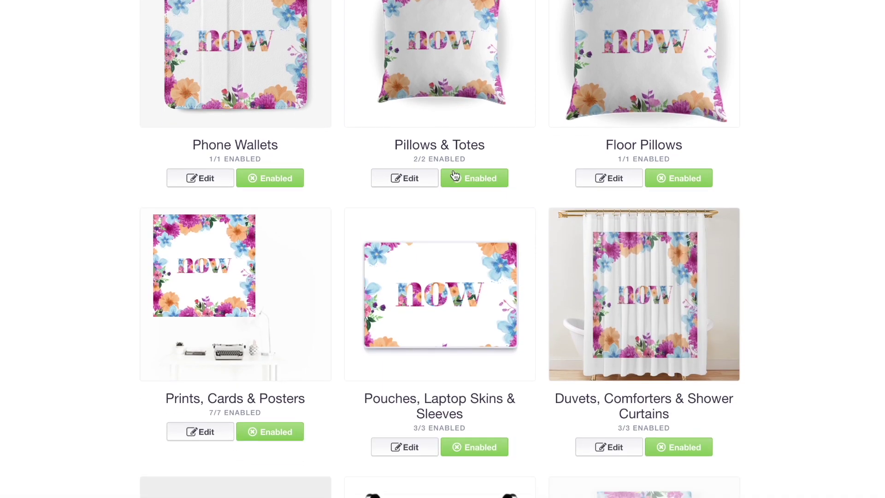
left_click(236, 276)
scroll(644, 366, "down", 3)
left_click(617, 353)
left_click(545, 167)
double_click(546, 167)
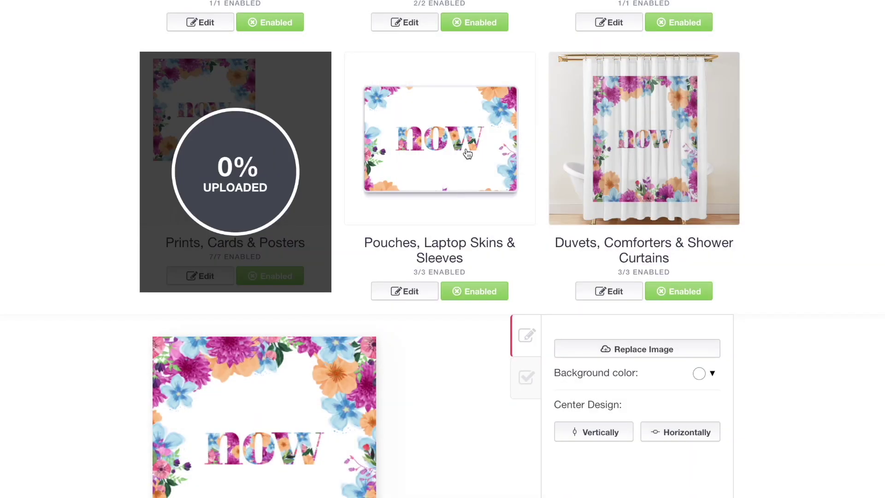
Step: Replace the Pouches, Laptop Skins & Sleeves image with Untitled design (5).png
left_click(617, 442)
left_click(546, 170)
double_click(546, 170)
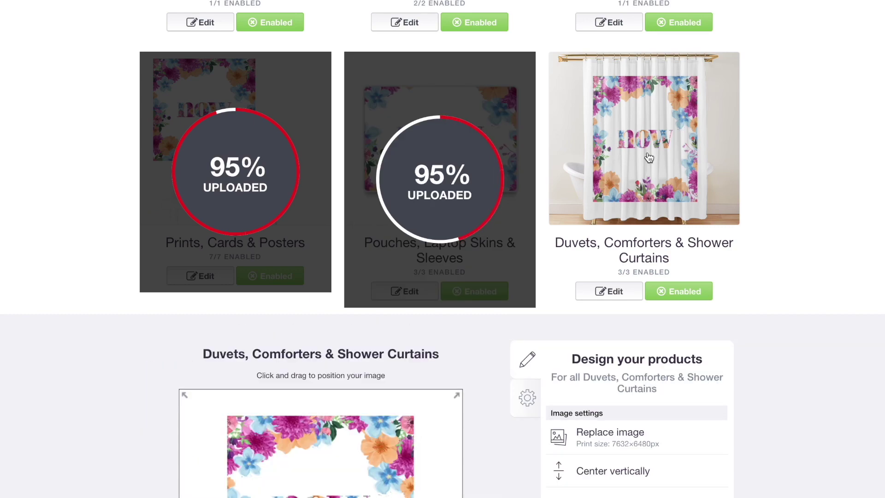
Step: Replace the Mugs image with the wide floral border file Untitled design (5).png
scroll(311, 228, "down", 5)
left_click(252, 207)
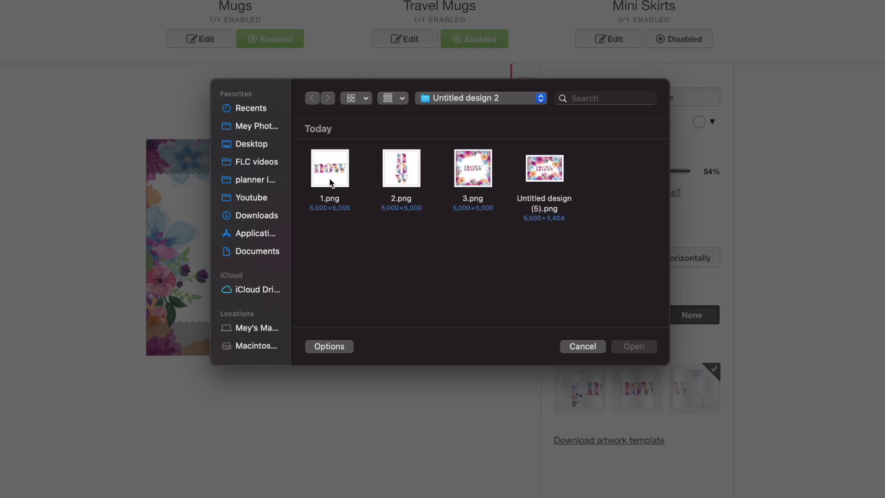
double_click(546, 169)
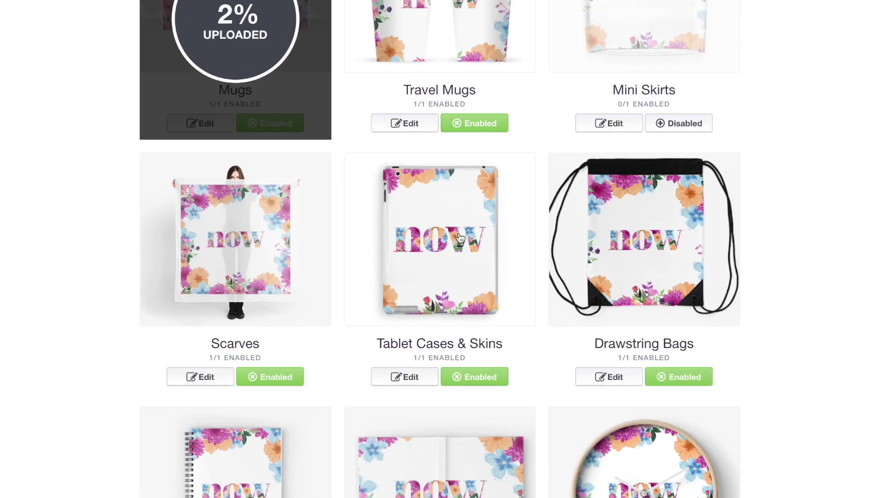
Step: Replace the Travel Mugs image with the wide floral border file Untitled design (5).png
scroll(455, 176, "up", 4)
left_click(456, 177)
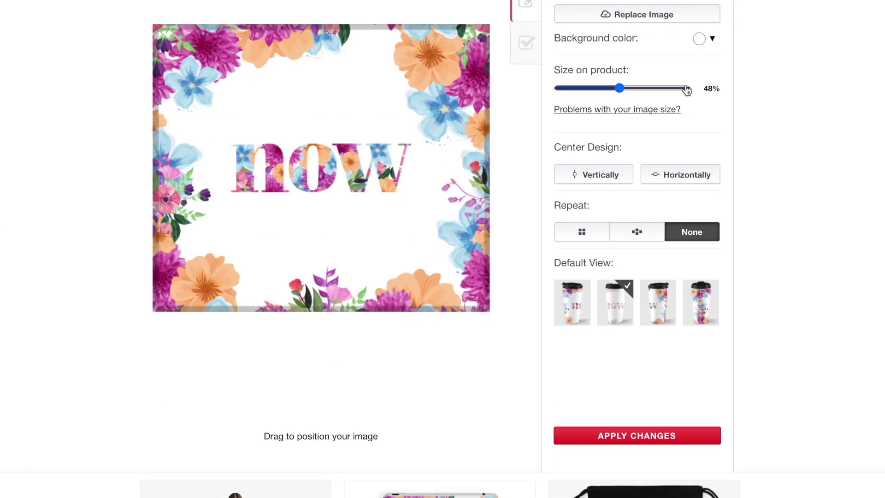
scroll(605, 167, "up", 3)
left_click(615, 166)
double_click(545, 173)
Step: Replace the Tablet Cases & Skins image with the horizontal lettering file 1.png
scroll(543, 178, "up", 5)
scroll(240, 269, "down", 5)
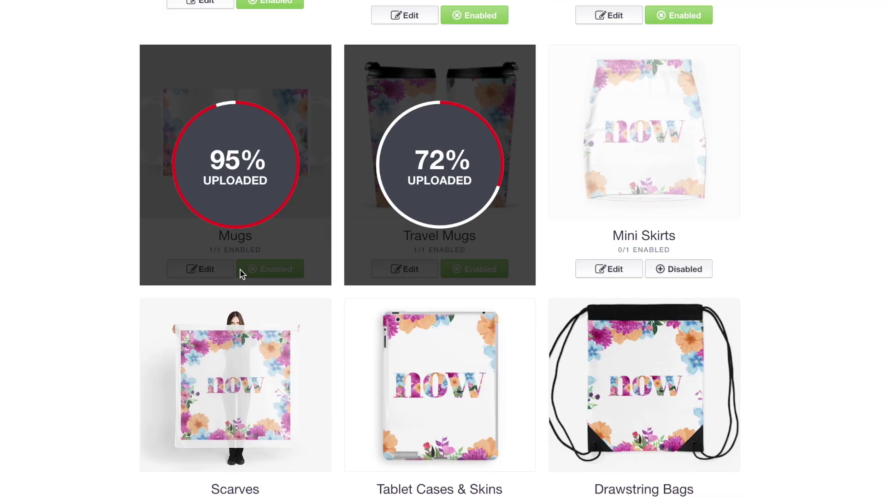
left_click(246, 215)
left_click(482, 236)
scroll(482, 236, "down", 6)
left_click(601, 234)
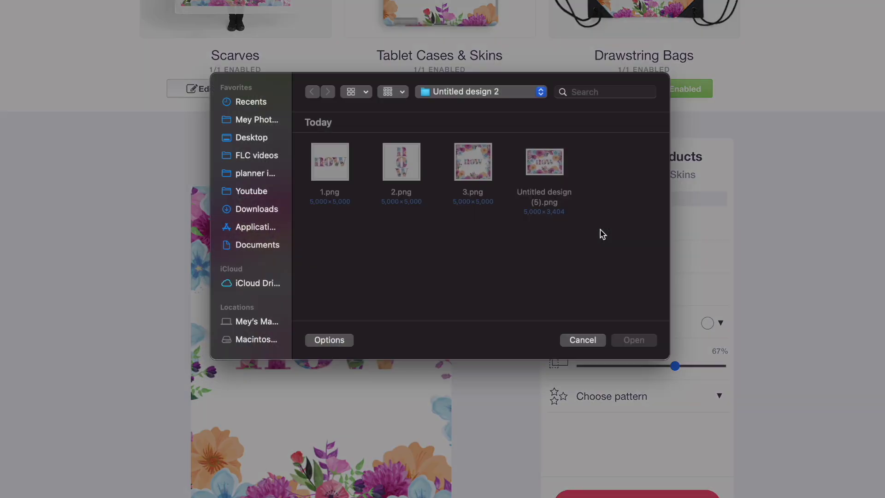
double_click(335, 173)
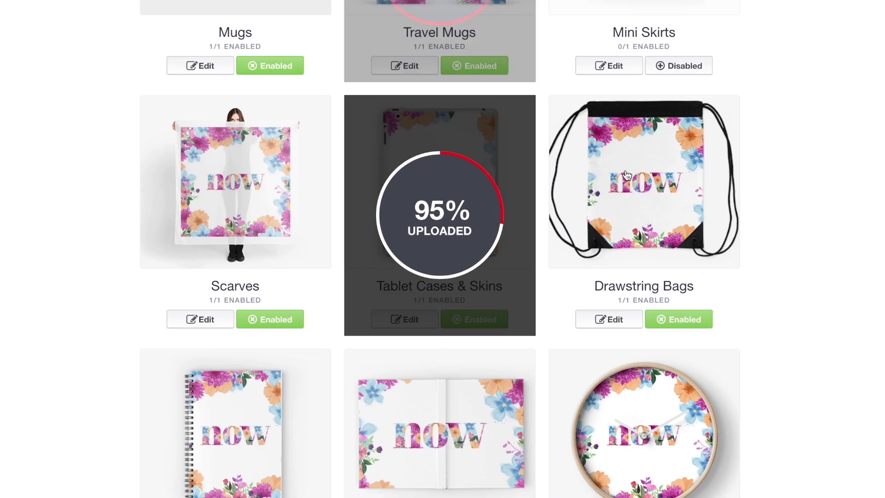
Step: Replace the Drawstring Bags image with the horizontal lettering file 1.png
left_click(655, 199)
scroll(655, 199, "down", 6)
left_click(628, 152)
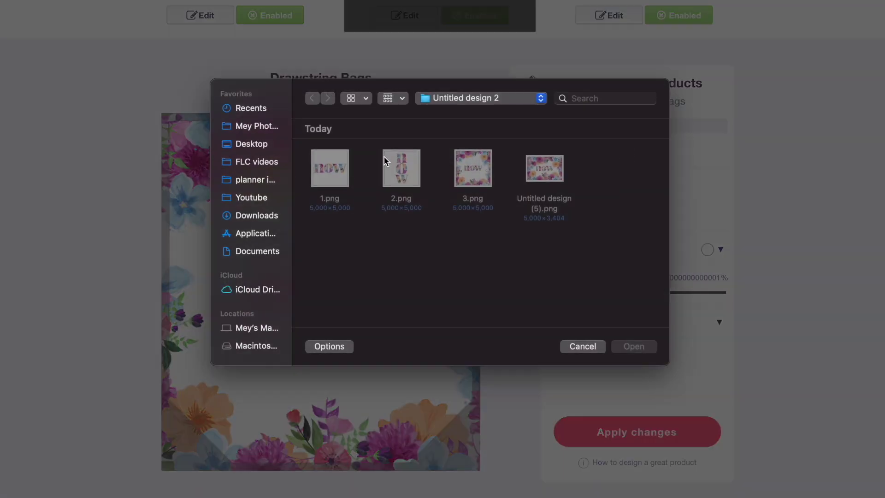
double_click(338, 167)
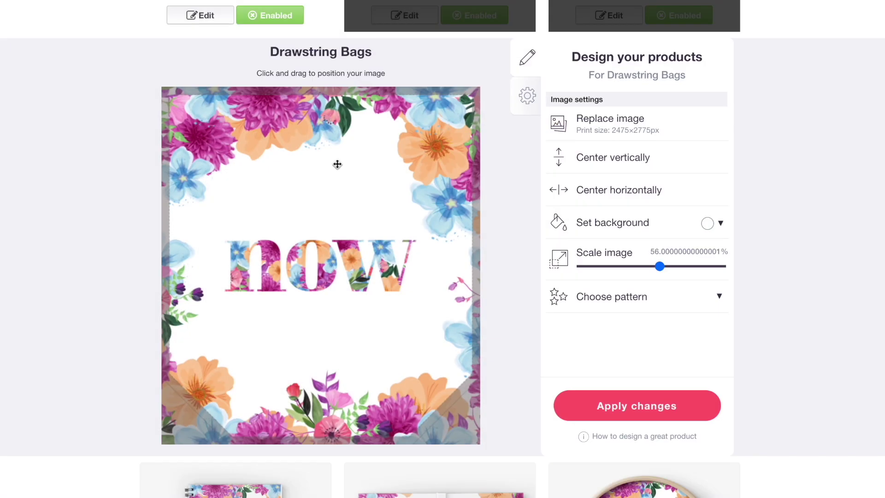
Step: Replace the Hardcover Journals image with the vertical lettering file 2.png
scroll(337, 163, "up", 10)
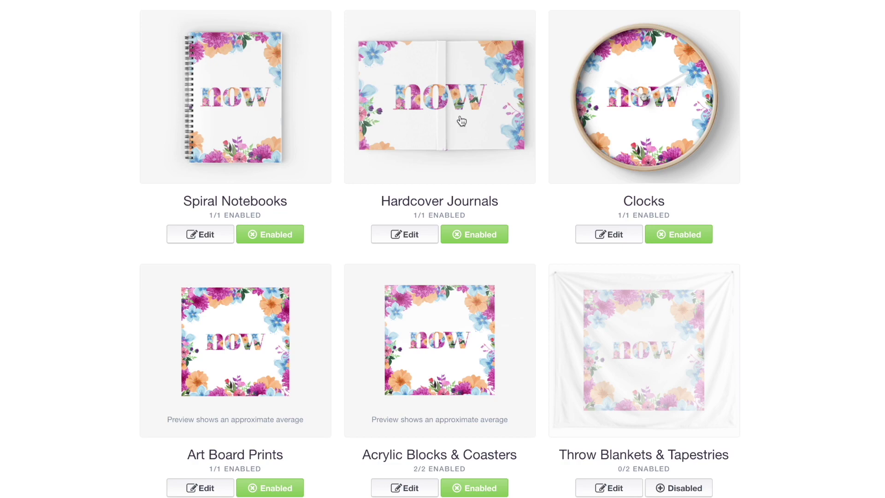
left_click(461, 122)
left_click(598, 195)
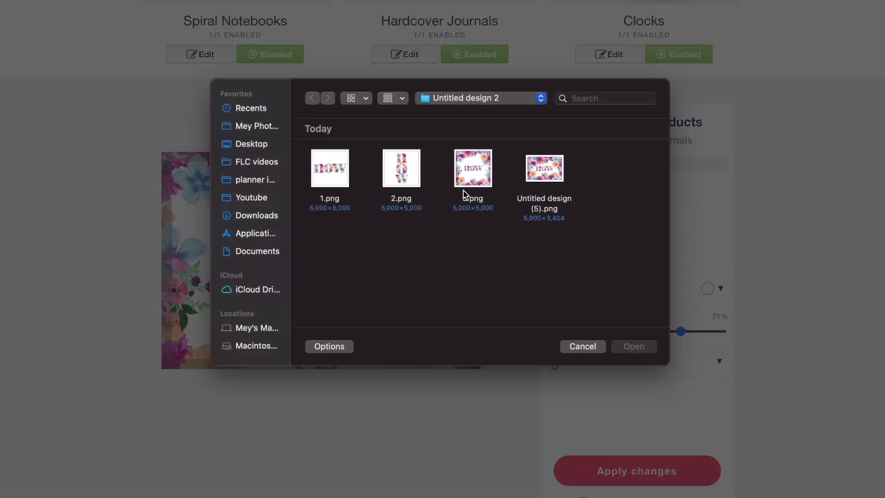
double_click(405, 177)
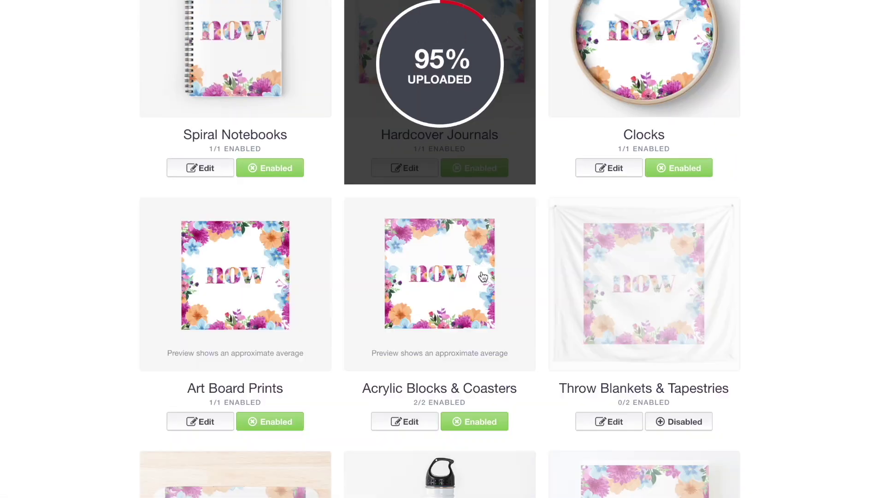
Step: Open the Clocks product editor, examine how the floral border design fits the clock face, and close the editor
scroll(483, 276, "up", 2)
left_click(623, 162)
scroll(472, 195, "up", 3)
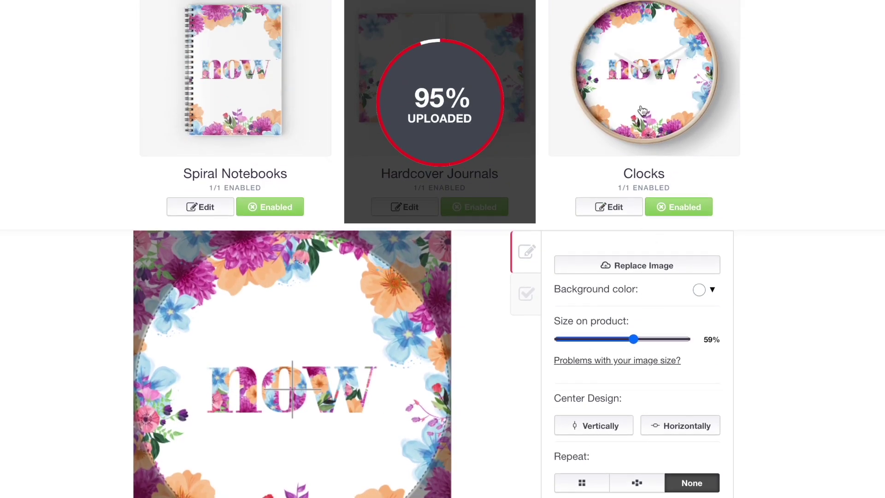
left_click(638, 87)
Step: Replace the Bath Mats image with the horizontal lettering file 1.png
scroll(242, 213, "down", 2)
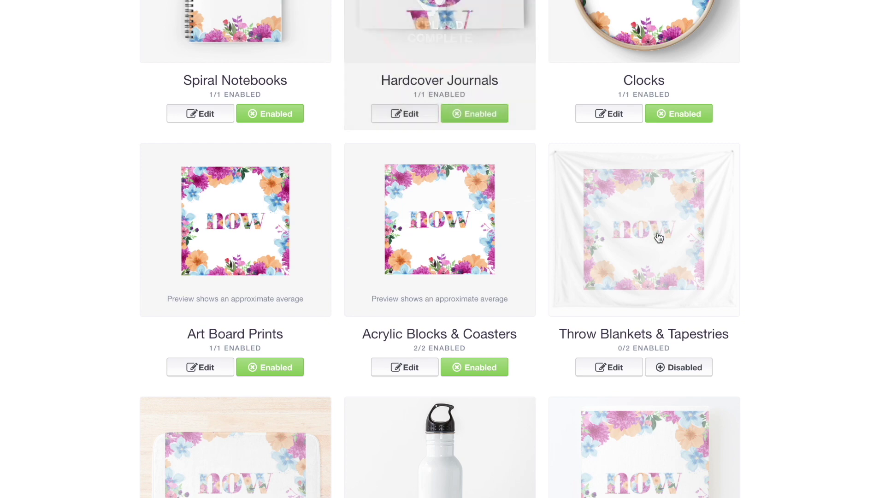
scroll(292, 223, "down", 7)
left_click(287, 235)
scroll(647, 249, "down", 3)
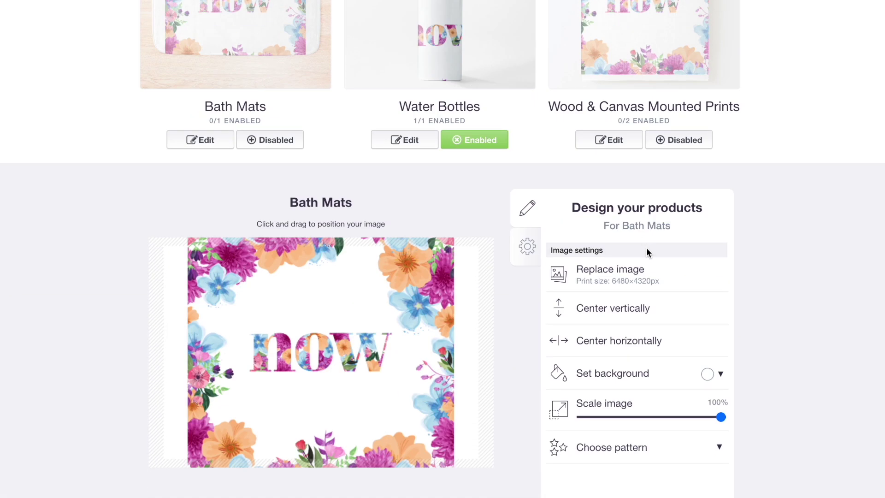
left_click(627, 273)
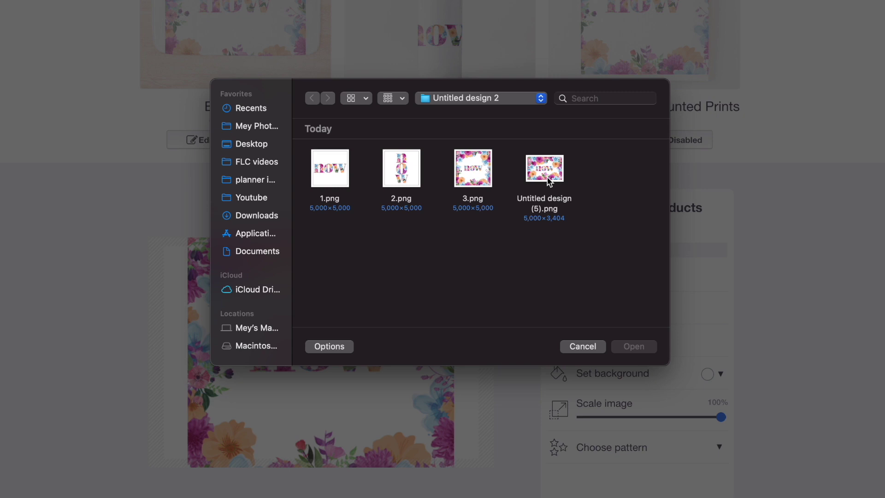
double_click(332, 171)
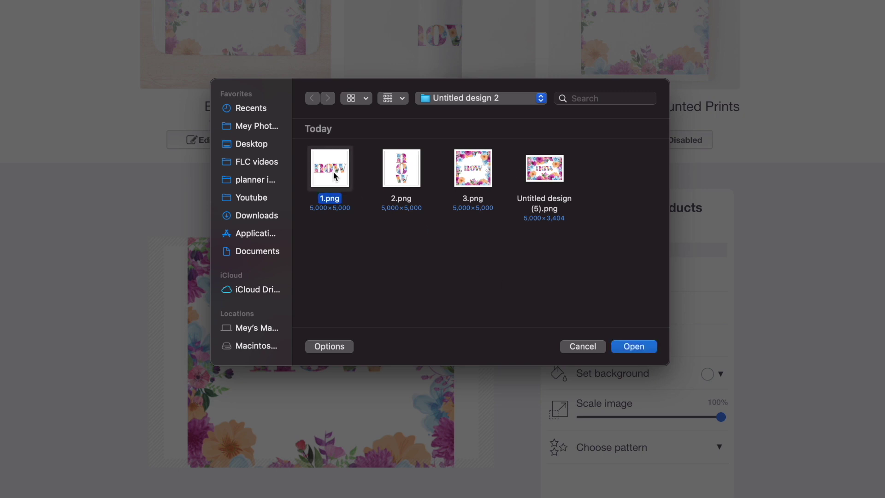
Step: Replace the Water Bottles image with the wide floral border file Untitled design (5).png
scroll(375, 195, "up", 3)
left_click(449, 206)
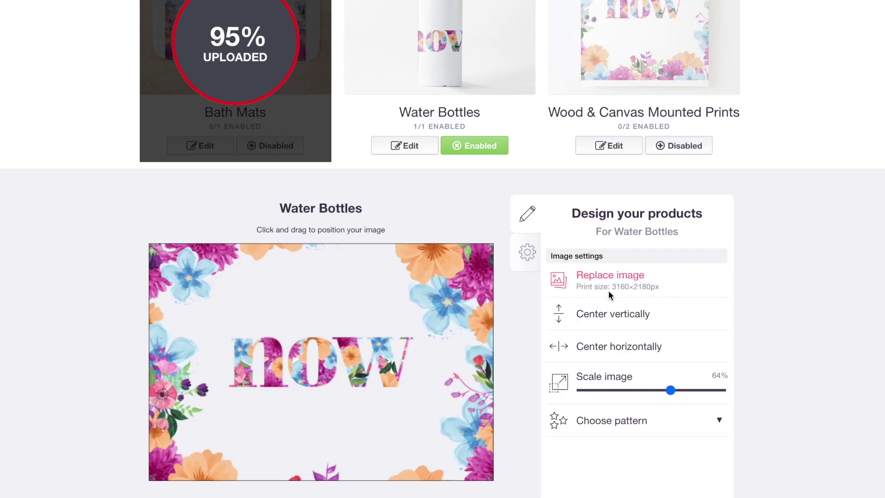
left_click(608, 291)
double_click(546, 167)
Step: Replace the Cotton Tote Bags image with the vertical lettering file 2.png
left_click(608, 146)
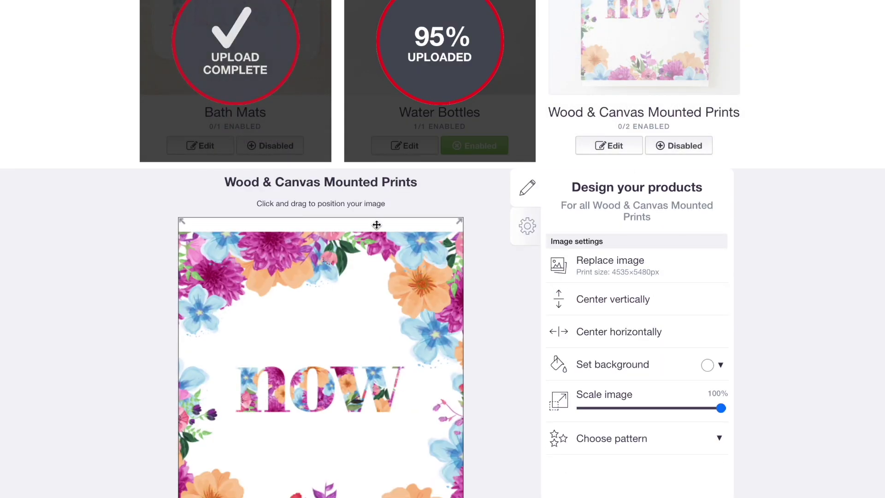
scroll(330, 271, "down", 5)
left_click(200, 225)
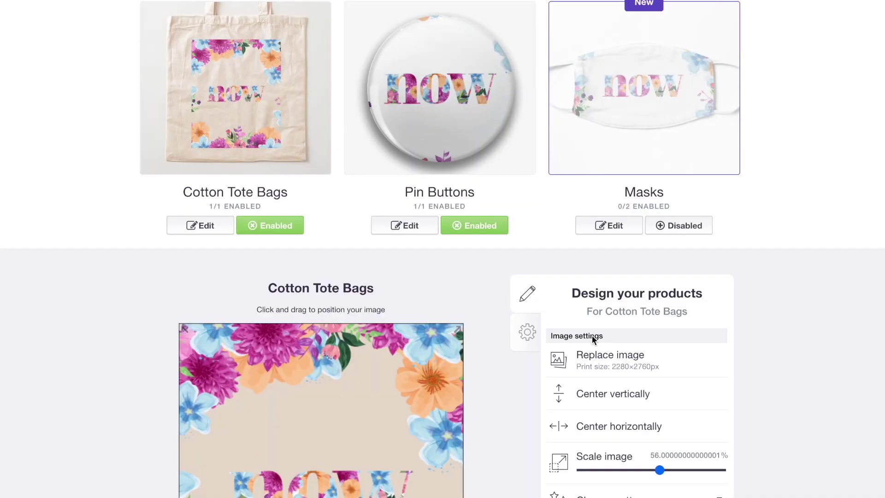
left_click(605, 374)
double_click(411, 169)
Step: Replace the Pin Buttons image with the wide floral border file Untitled design (5).png
left_click(428, 106)
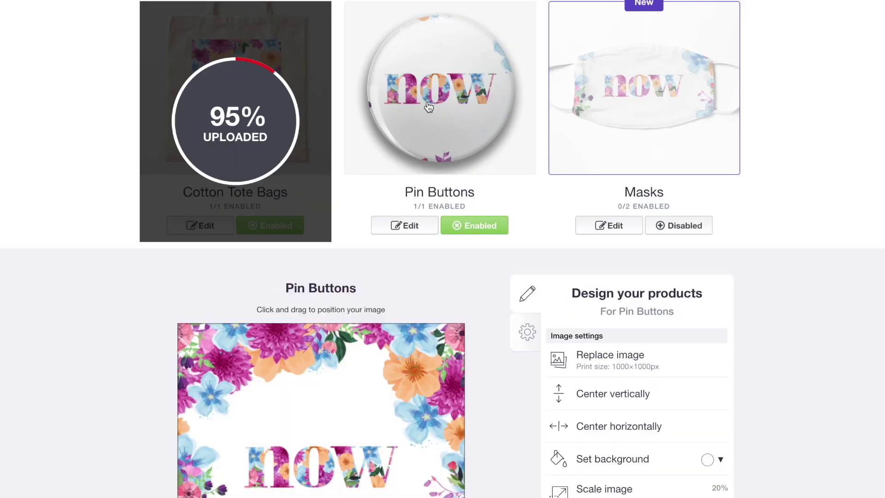
left_click(615, 352)
double_click(549, 175)
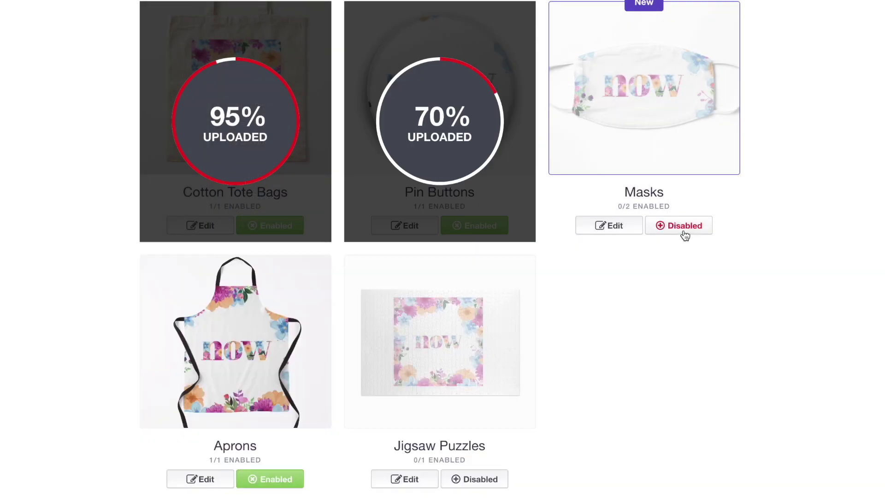
Step: Enable Masks and replace their image with the wide floral border file Untitled design (5).png
left_click(668, 226)
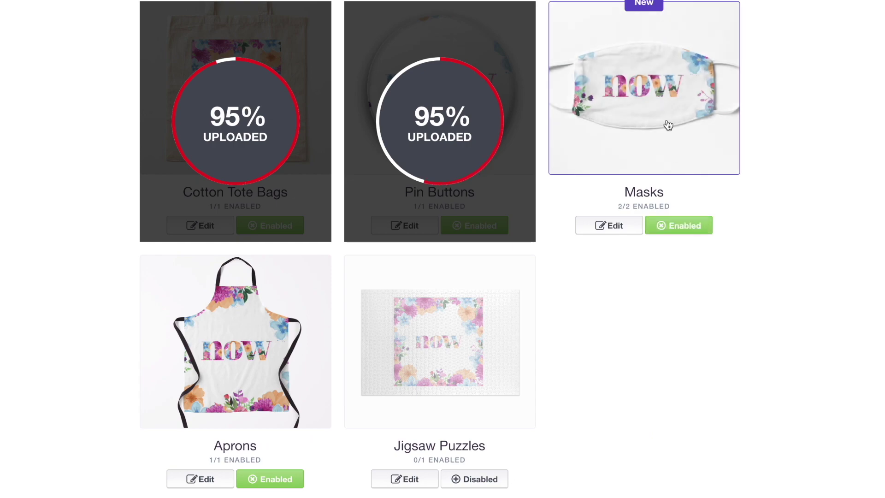
left_click(671, 156)
left_click(650, 226)
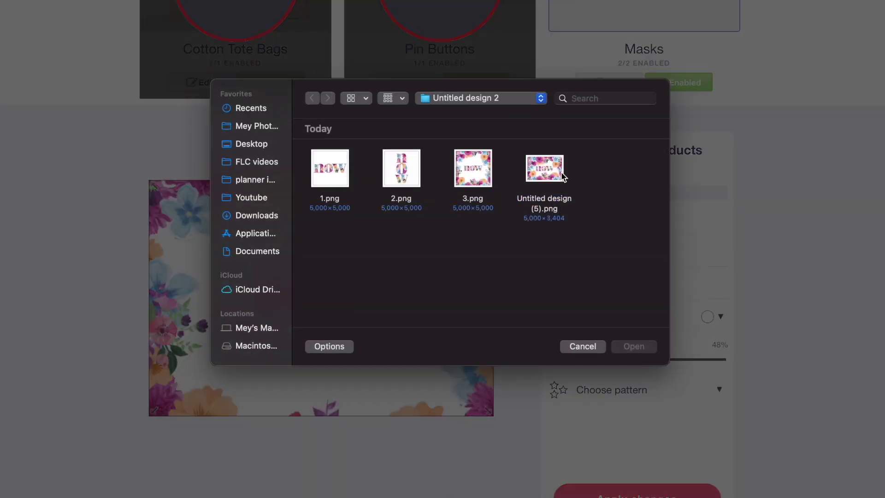
double_click(562, 176)
Step: Open the Aprons product editor, examine the placement of the floral border design, and close the editor
scroll(237, 115, "down", 10)
left_click(237, 115)
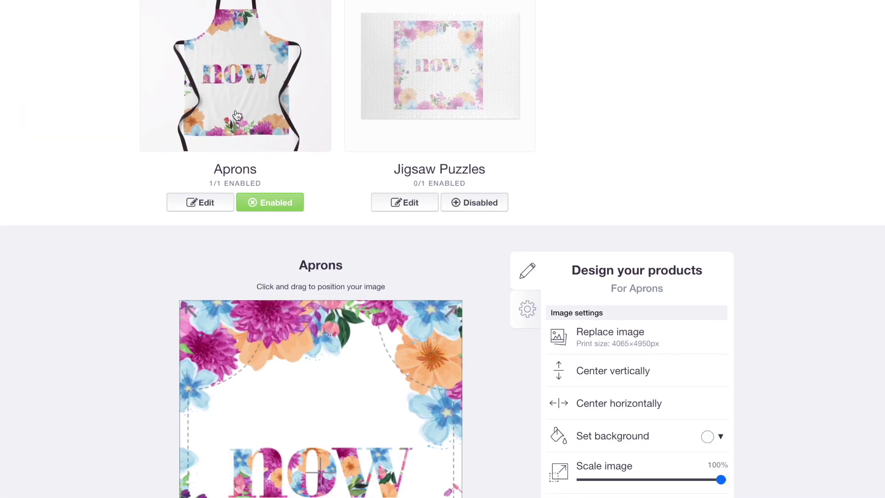
scroll(306, 209, "up", 8)
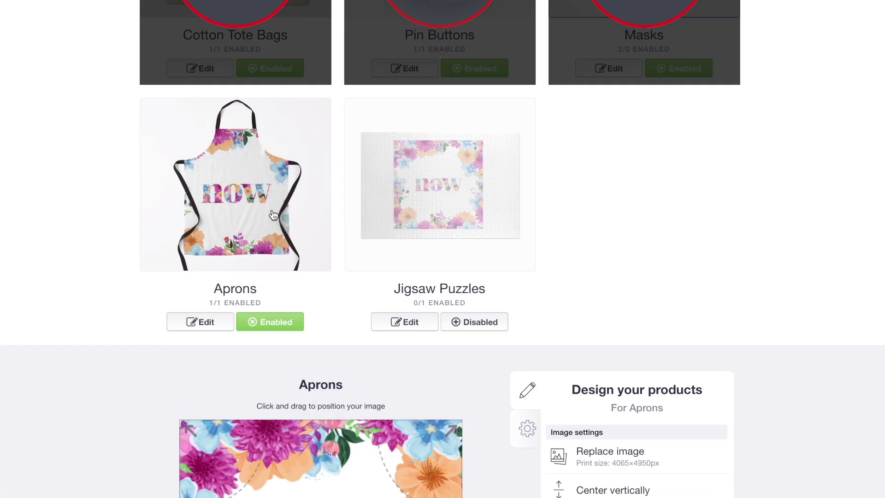
left_click(274, 214)
left_click(464, 259)
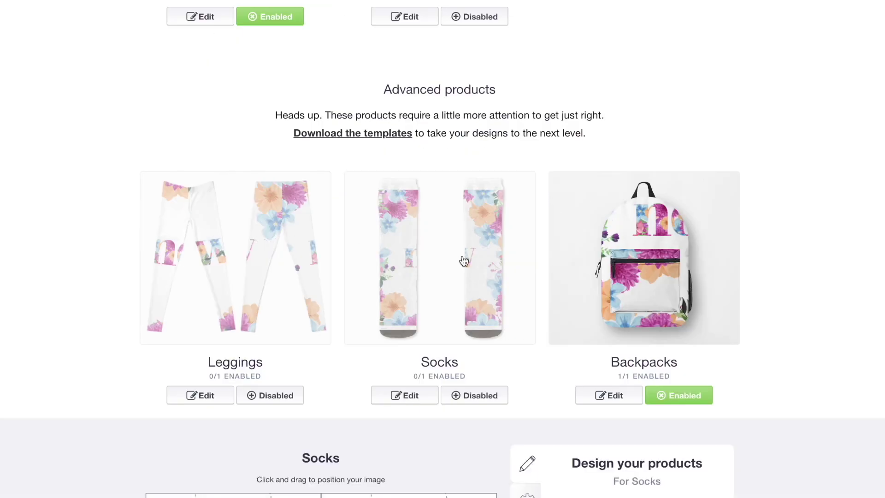
scroll(508, 278, "up", 3)
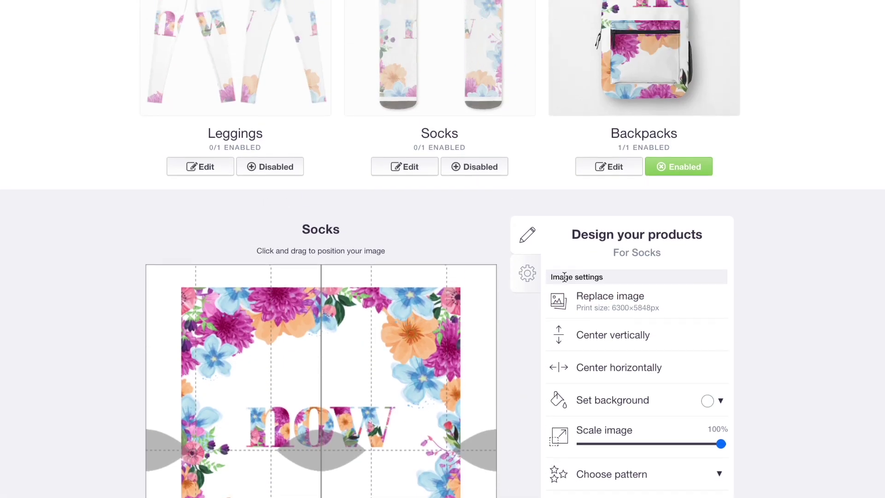
left_click(599, 295)
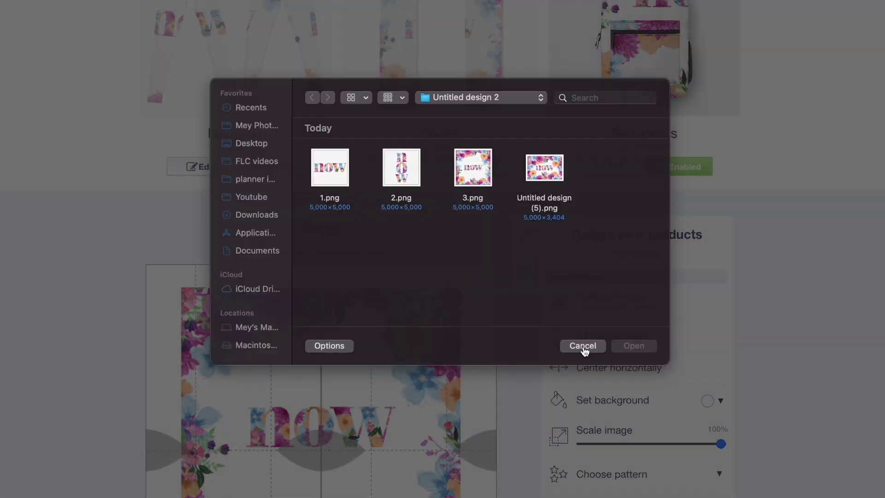
left_click(583, 346)
Step: Replace the Backpacks image with the horizontal lettering file 1.png
scroll(549, 269, "up", 4)
left_click(664, 207)
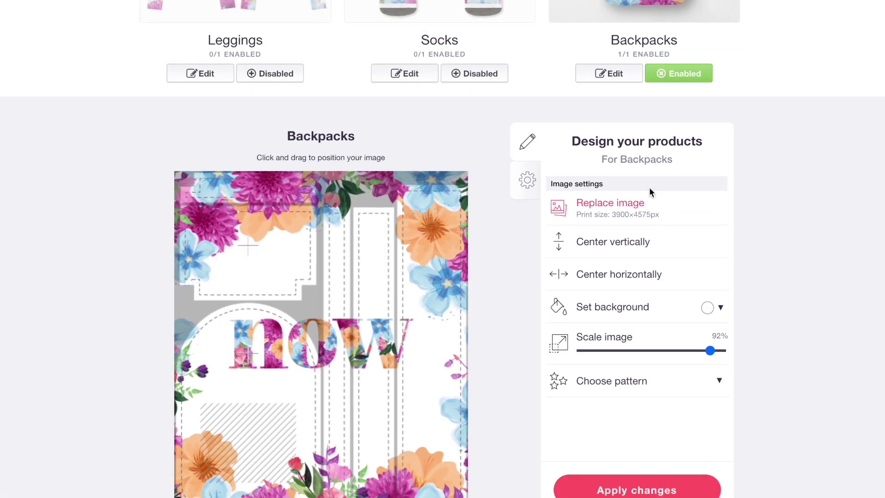
left_click(642, 216)
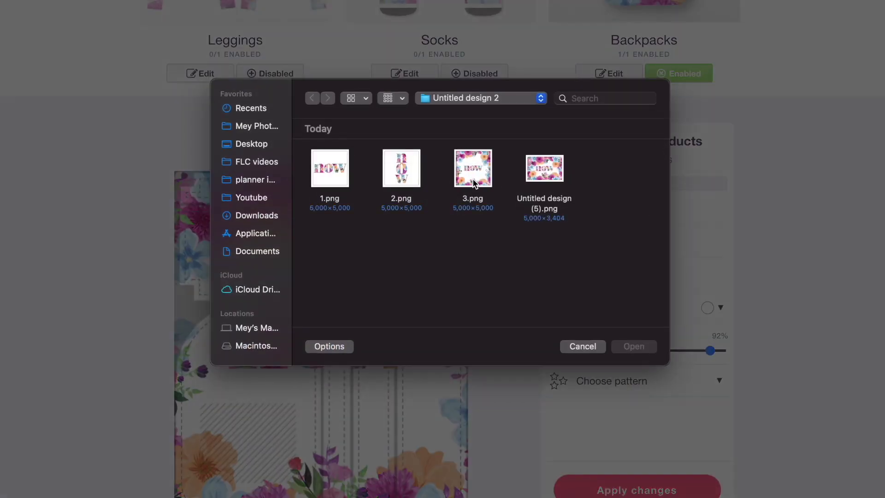
double_click(338, 173)
scroll(338, 174, "down", 10)
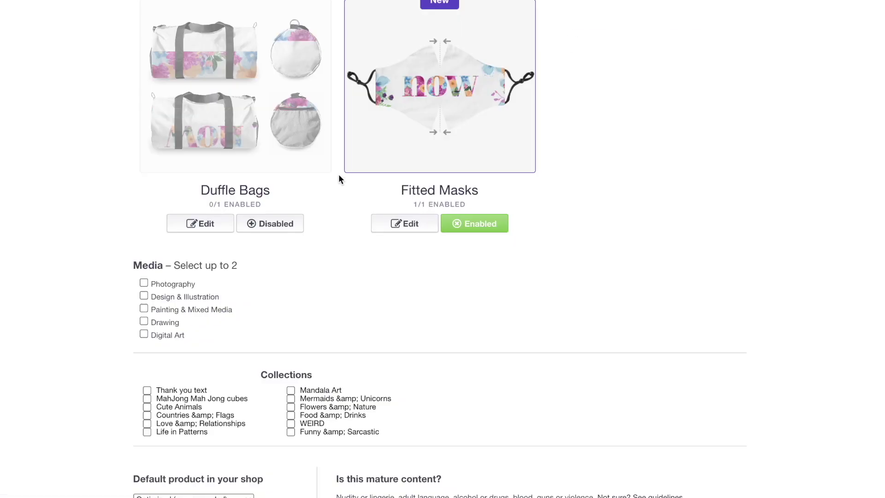
Step: Open the Standard Print Clothing editor, move the lettering up to the chest, and make the Essential T-Shirt charcoal
scroll(312, 189, "up", 4)
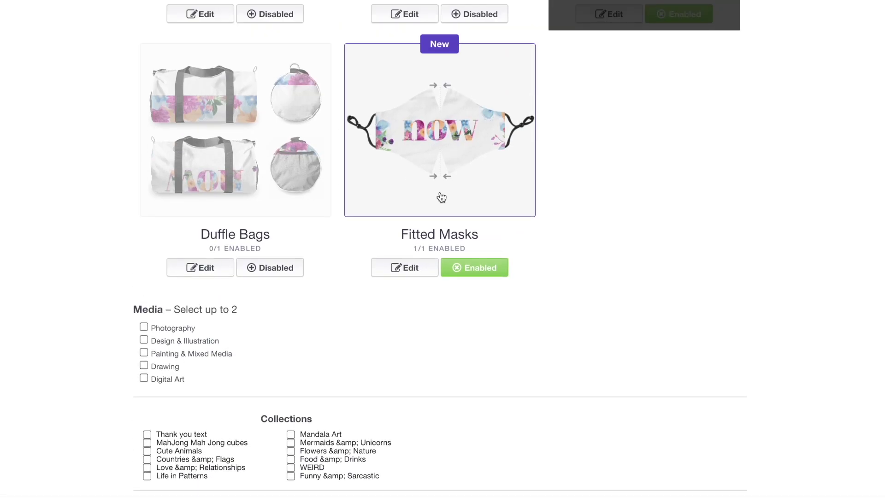
scroll(341, 319, "up", 20)
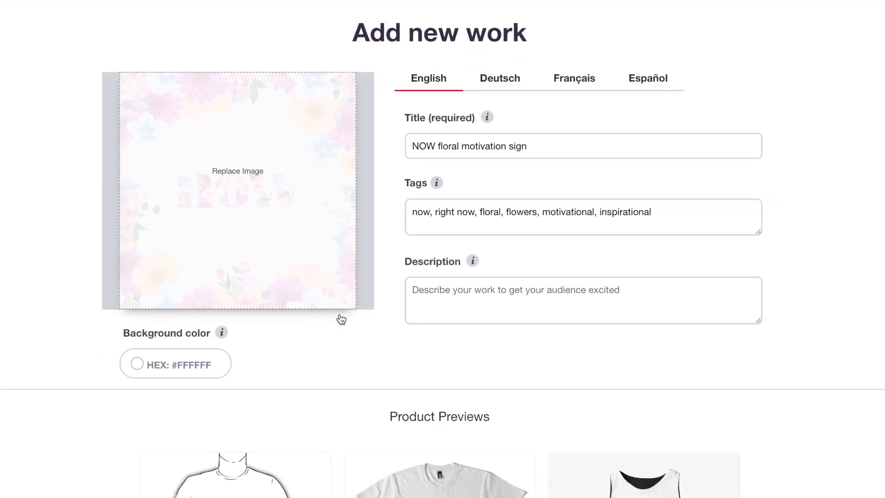
scroll(340, 316, "down", 10)
left_click(256, 189)
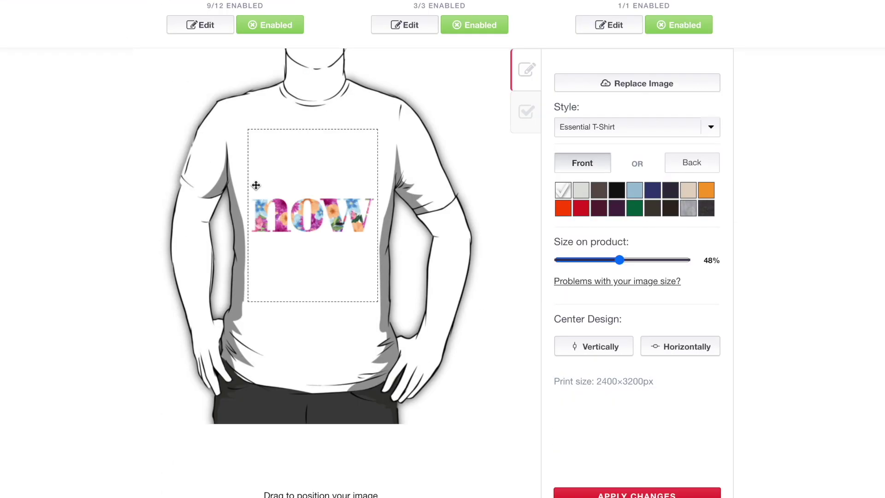
left_click_drag(316, 220, 317, 175)
left_click(618, 191)
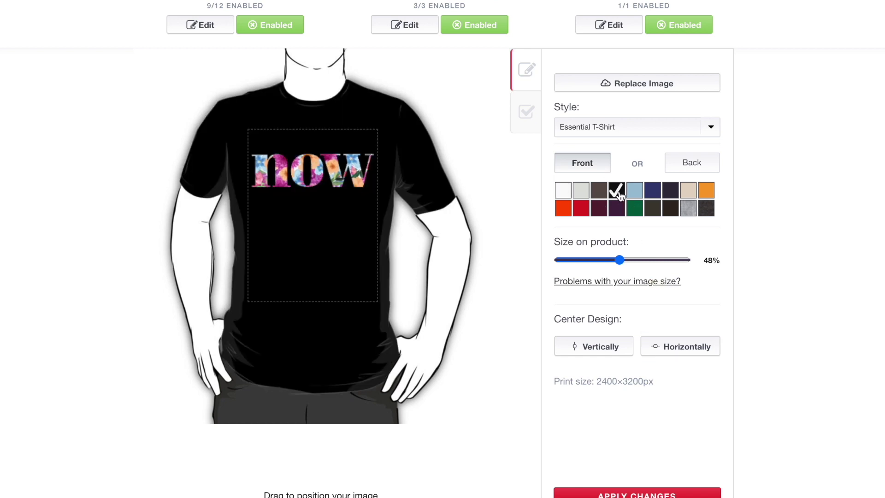
left_click(659, 197)
left_click(670, 194)
left_click(705, 208)
Step: Review the V-Neck style, set the Long Sleeve color to black, and switch to the Hoodie (Zipper) style
left_click(621, 130)
left_click(603, 168)
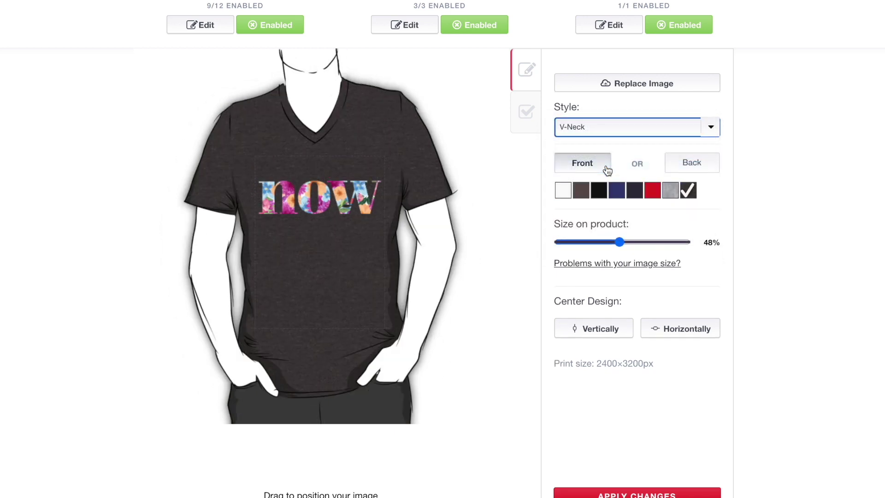
left_click(597, 131)
left_click(595, 167)
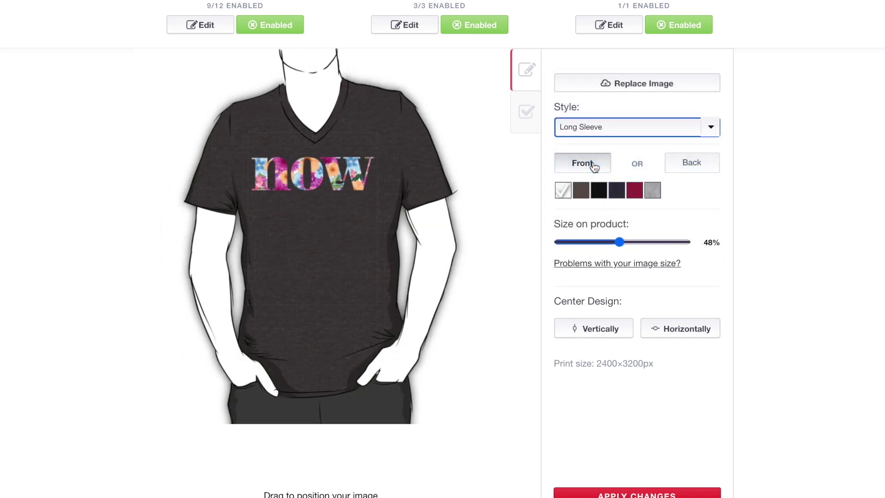
left_click(598, 190)
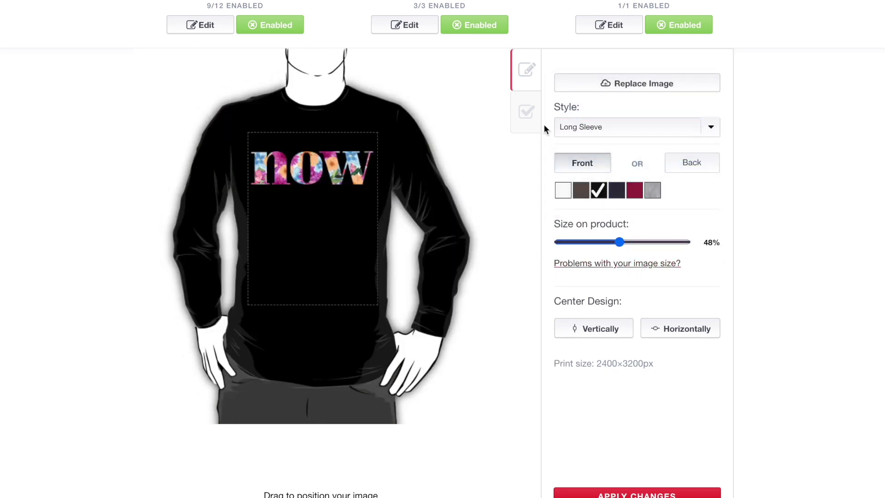
left_click(586, 128)
left_click(594, 167)
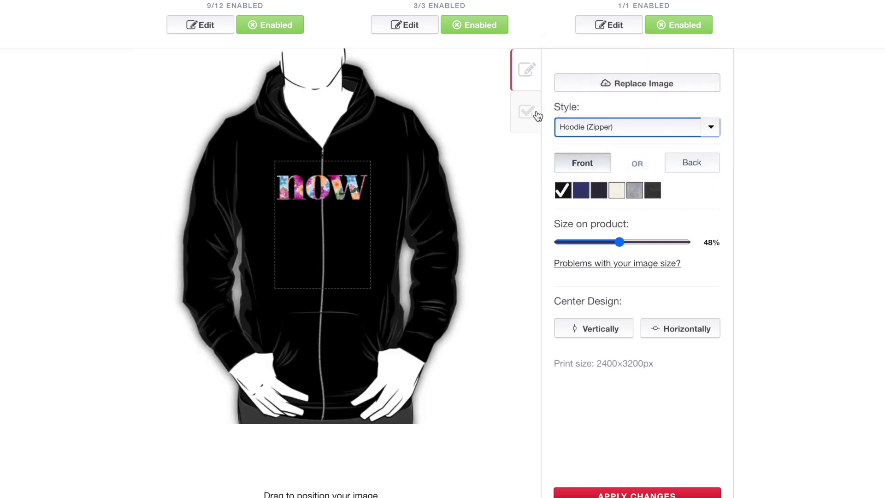
Step: Make every Standard Print Clothing product available, including Kids Clothes and Kids Pullover Hoodie
left_click(530, 112)
left_click(560, 112)
left_click(559, 188)
Step: Move the Large Print Clothing lettering up to the chest, center it horizontally, and make the Premium T-Shirt dark gray
scroll(561, 244, "up", 5)
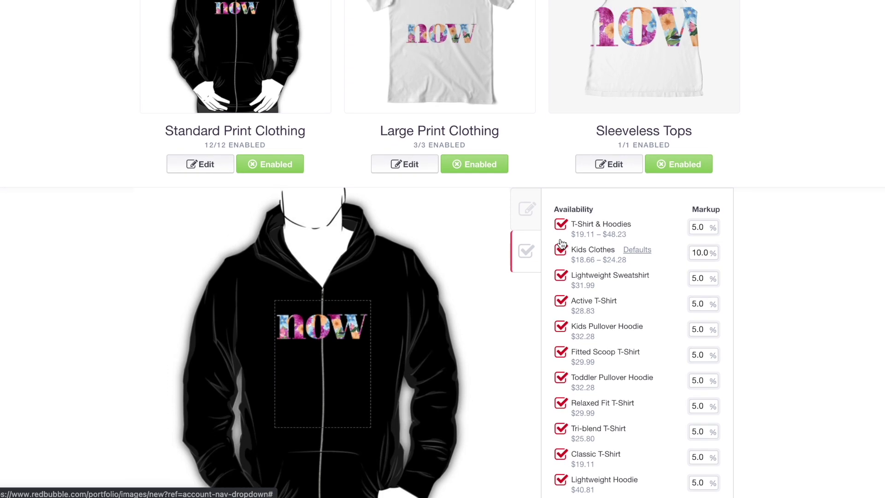
left_click(476, 157)
left_click_drag(343, 399, 376, 336)
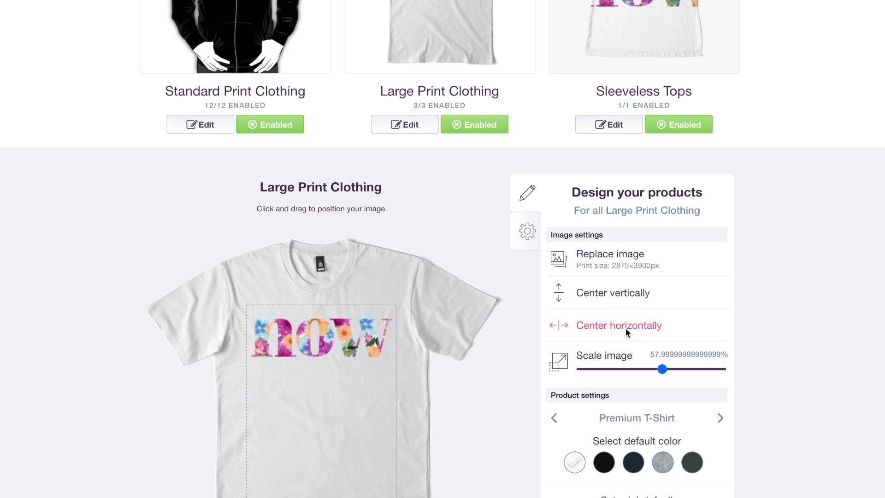
scroll(686, 401, "down", 2)
left_click(691, 389)
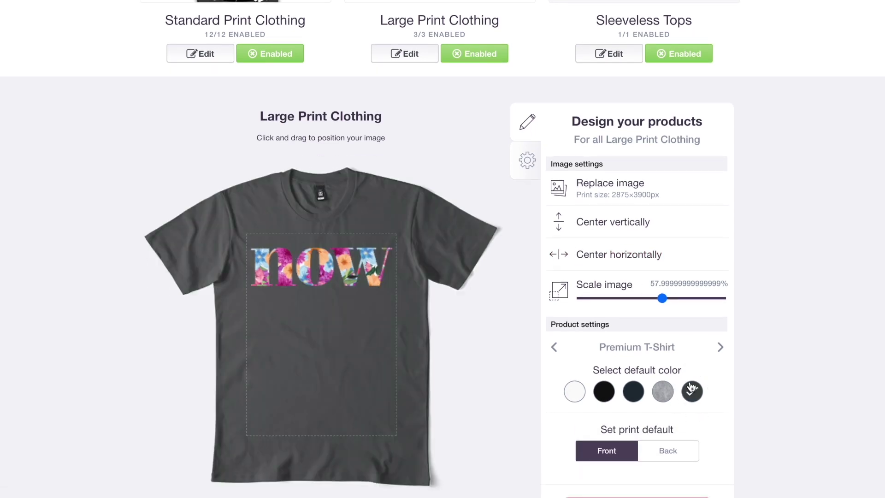
Step: Set the default color to black for the remaining Large Print Clothing styles through the Premium Scoop T-Shirt
left_click(720, 347)
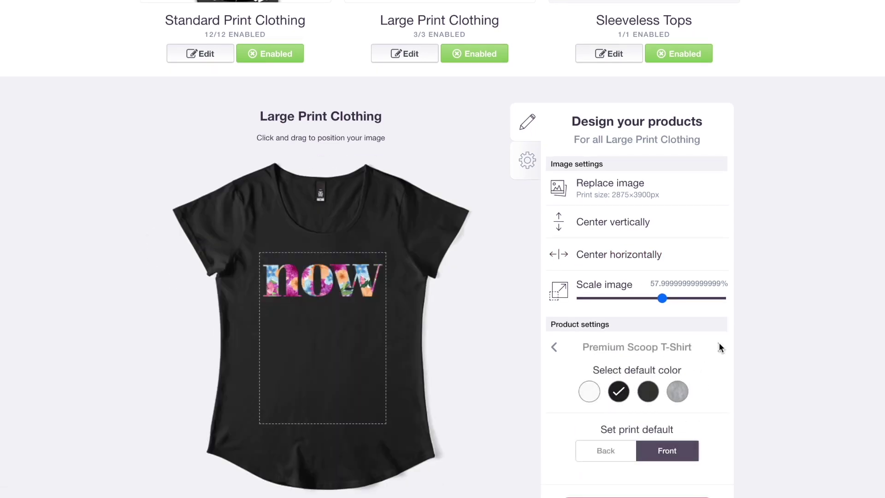
left_click(720, 347)
left_click(633, 394)
Step: Scale the Sleeveless Tops lettering to 42%, place it slightly above the middle, and center it horizontally
scroll(553, 207, "up", 4)
left_click(645, 148)
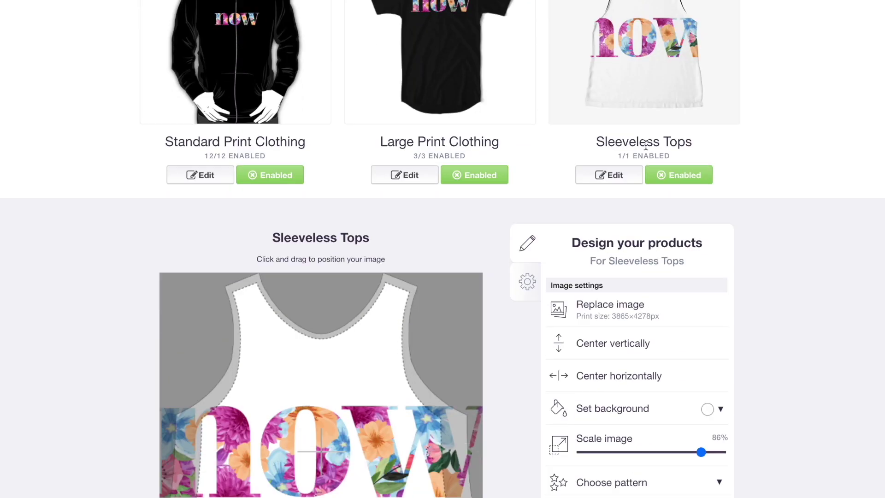
left_click(655, 273)
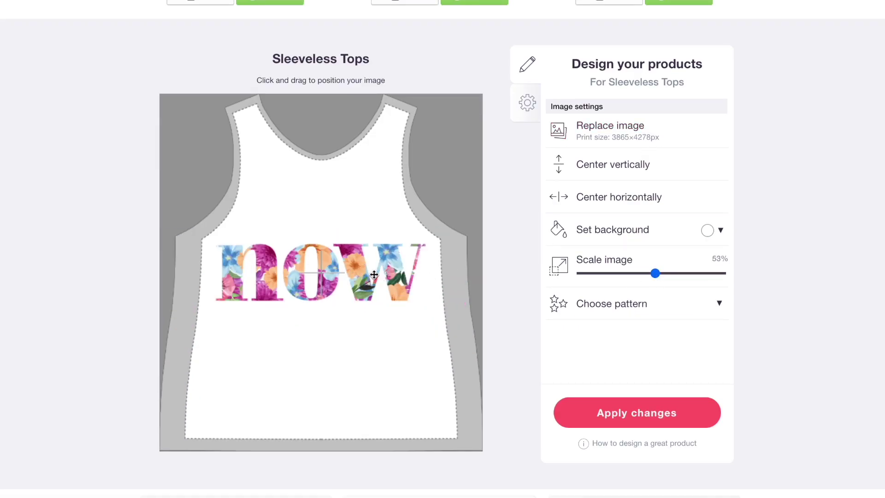
scroll(590, 207, "up", 2)
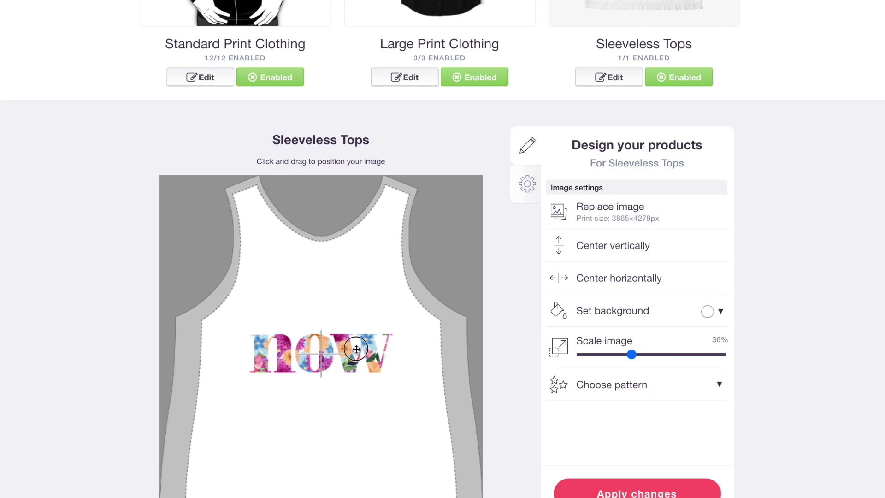
left_click_drag(356, 348, 356, 316)
left_click(648, 354)
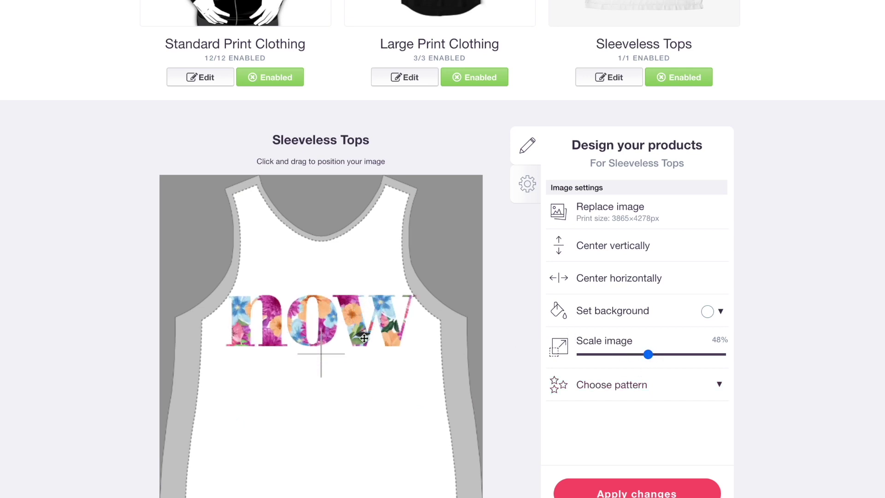
left_click(640, 354)
left_click_drag(333, 317, 334, 330)
left_click(635, 281)
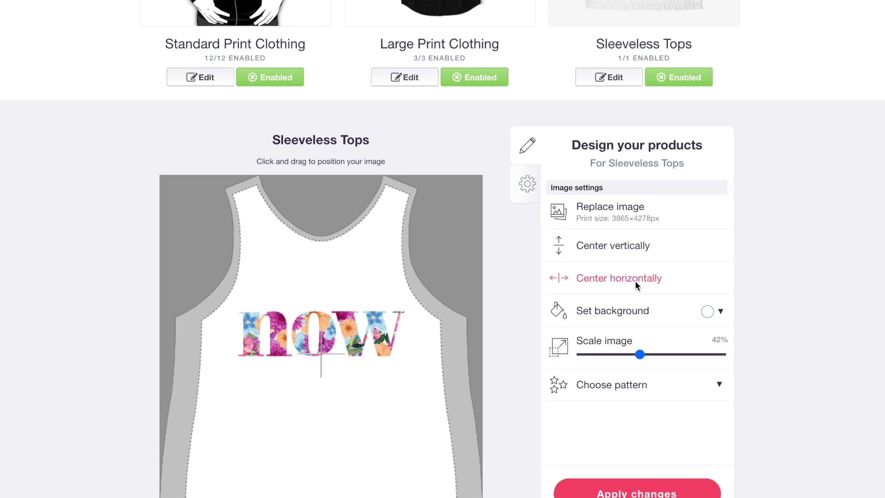
Step: Set the Sleeveless Tops background to black
left_click(704, 311)
left_click_drag(747, 369, 657, 452)
scroll(658, 453, "up", 6)
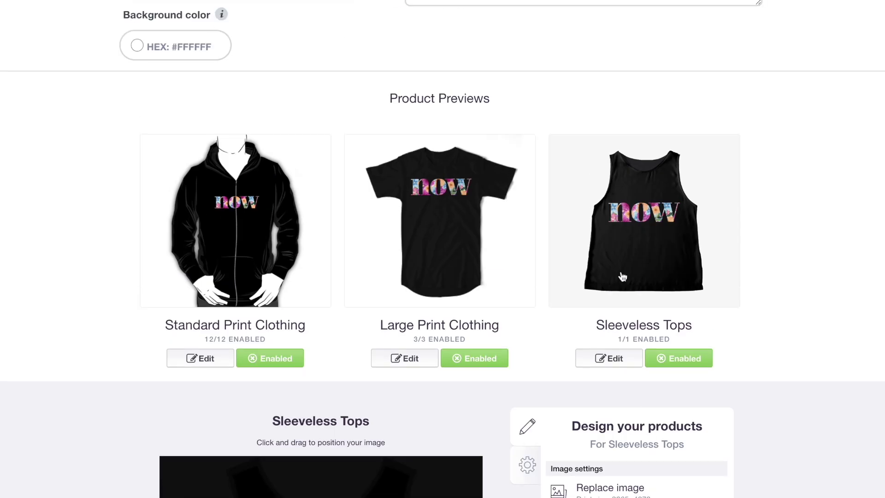
Step: Scale the Chiffon Tops lettering to 47%, move it up toward the chest, and center it horizontally
scroll(338, 231, "down", 4)
left_click(272, 252)
scroll(762, 297, "down", 6)
left_click_drag(668, 318, 646, 317)
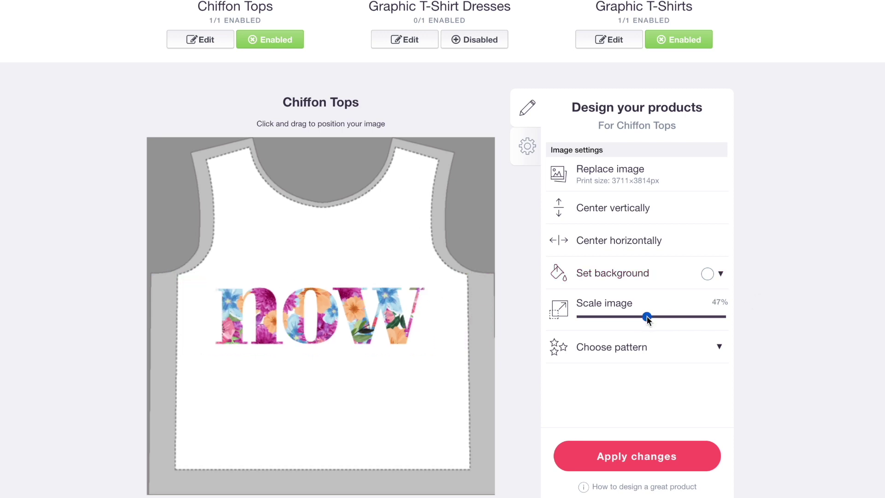
left_click_drag(338, 300, 363, 271)
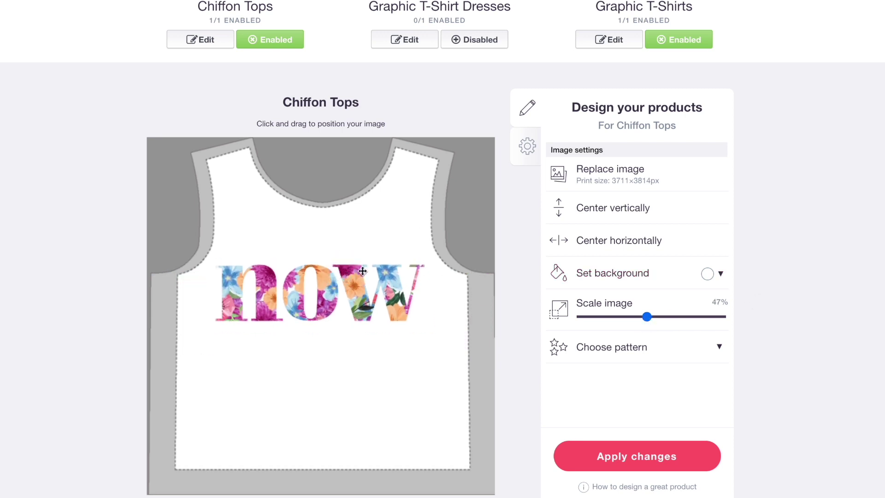
left_click(659, 245)
Step: Enable Graphic T-Shirt Dresses, move the vertical lettering down from the neckline, and center it horizontally
scroll(403, 248, "up", 5)
left_click(474, 252)
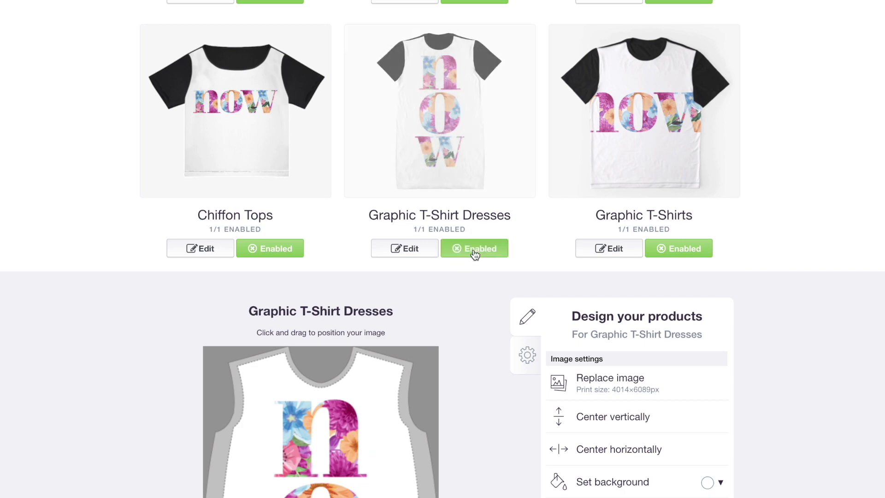
scroll(461, 255, "down", 5)
left_click_drag(341, 289, 343, 309)
left_click(599, 229)
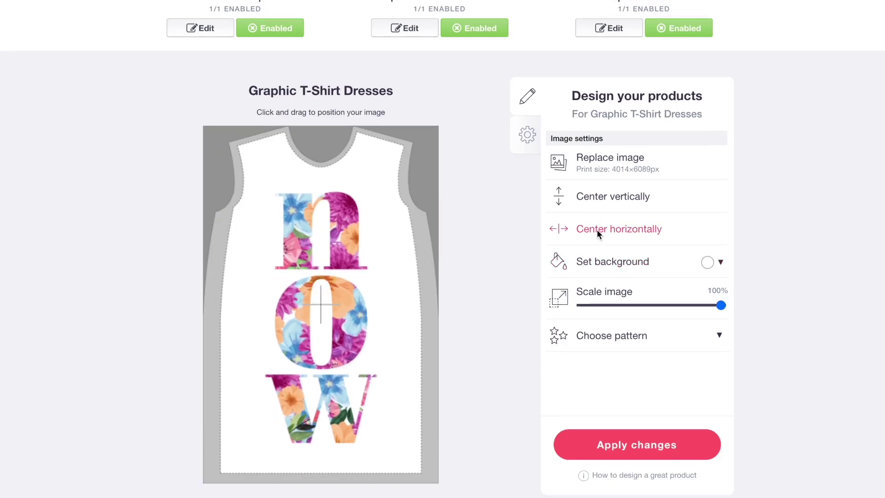
left_click(596, 229)
Step: Scale the Graphic T-Shirts lettering to 46%, place it on the chest, and center it horizontally
scroll(596, 229, "up", 5)
left_click(645, 162)
scroll(646, 209, "down", 5)
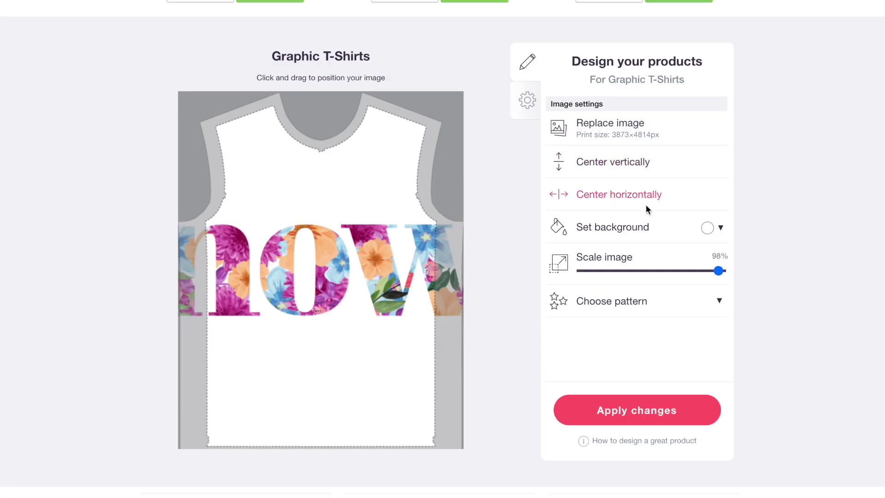
left_click(658, 272)
left_click_drag(395, 260, 349, 225)
left_click(645, 271)
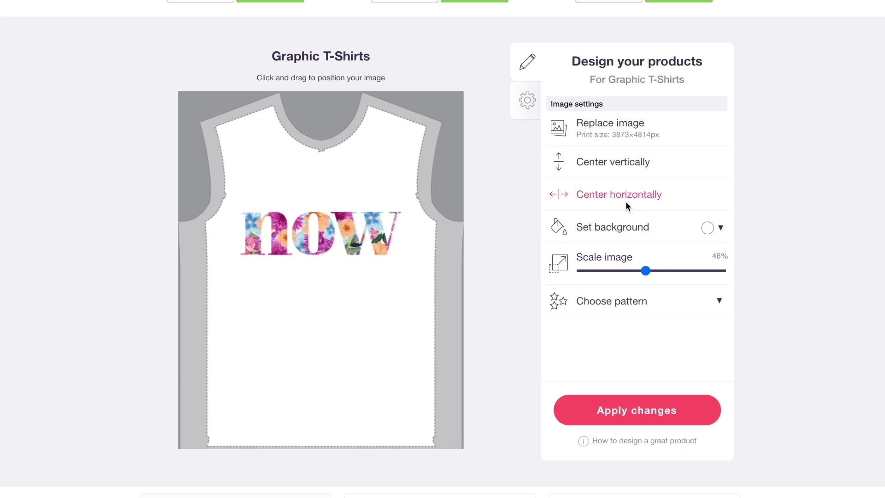
Step: Scale the Phone Cases & Skins lettering to 25%, set its background to black (#000000), and apply the changes
scroll(626, 201, "up", 6)
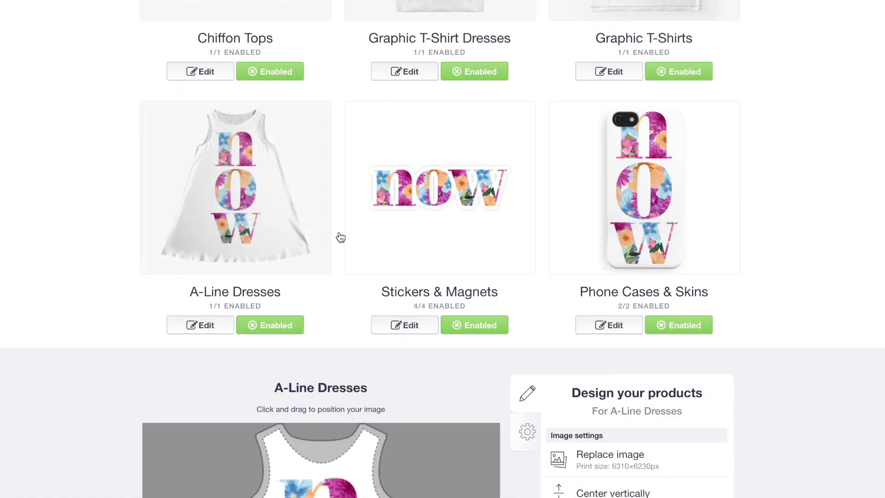
left_click(693, 233)
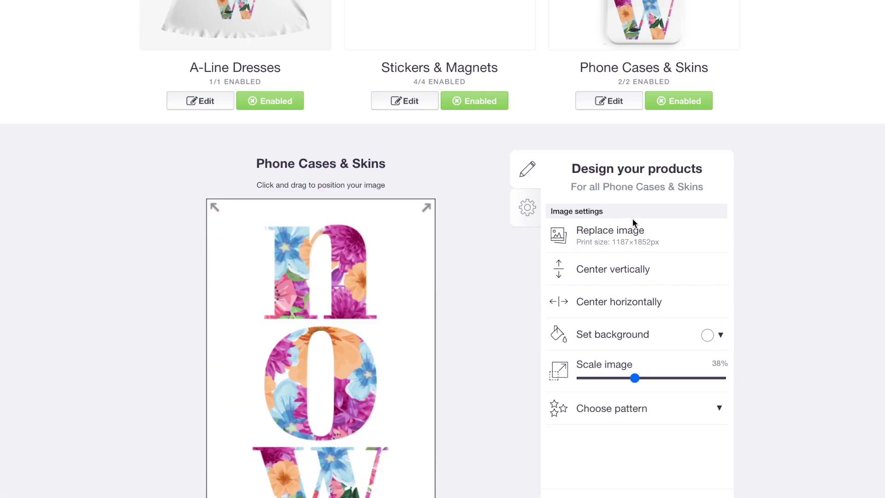
left_click_drag(634, 339, 616, 338)
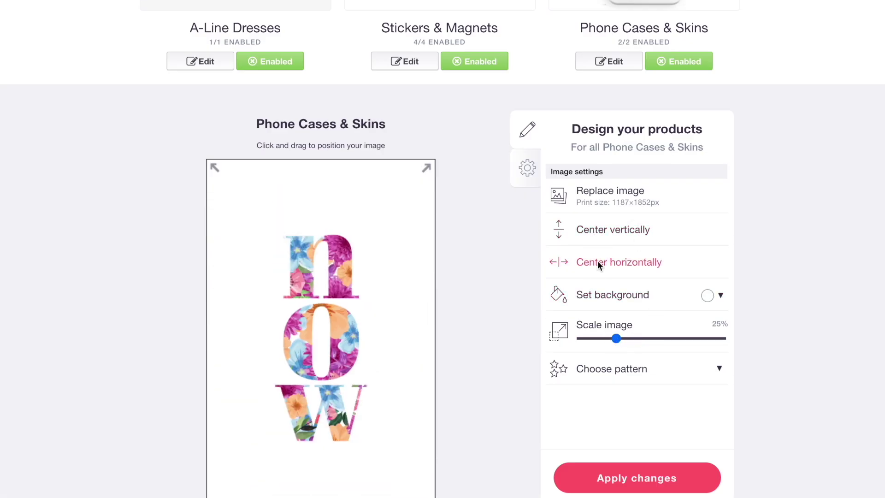
left_click(707, 294)
left_click_drag(724, 346, 721, 394)
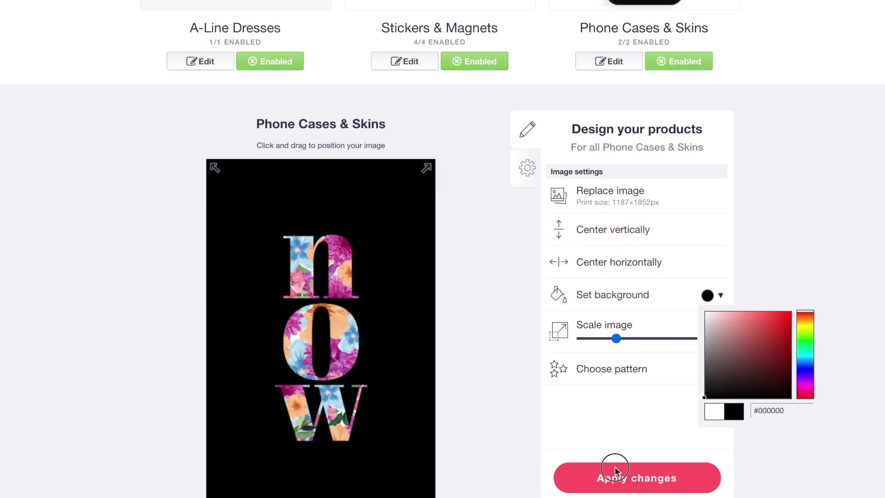
left_click(618, 467)
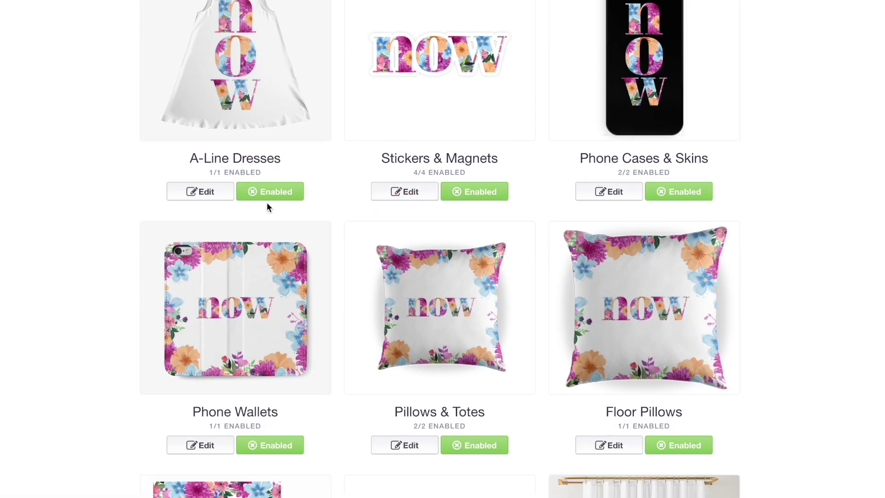
Step: Scale the Pillows & Totes design to 33%, repeat it in a regular grid, and center the lettering inside the floral border
scroll(258, 199, "down", 3)
left_click(455, 189)
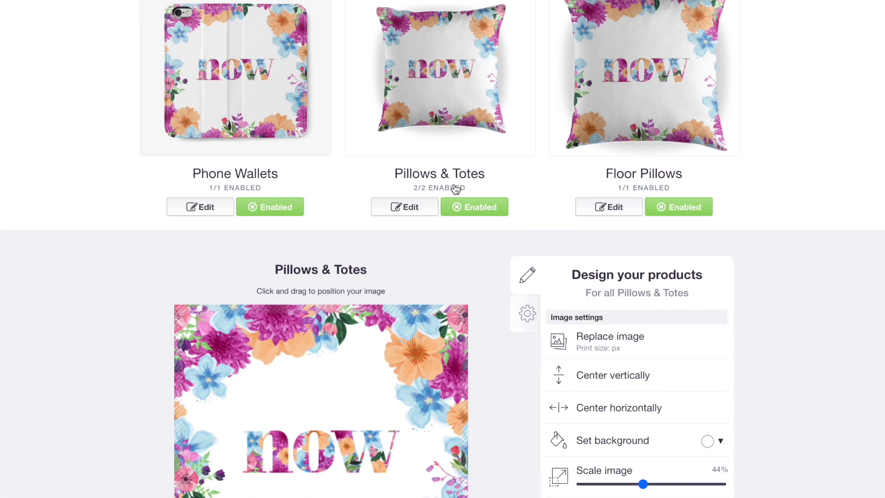
left_click(627, 240)
left_click(623, 268)
left_click(678, 295)
left_click_drag(354, 204, 367, 234)
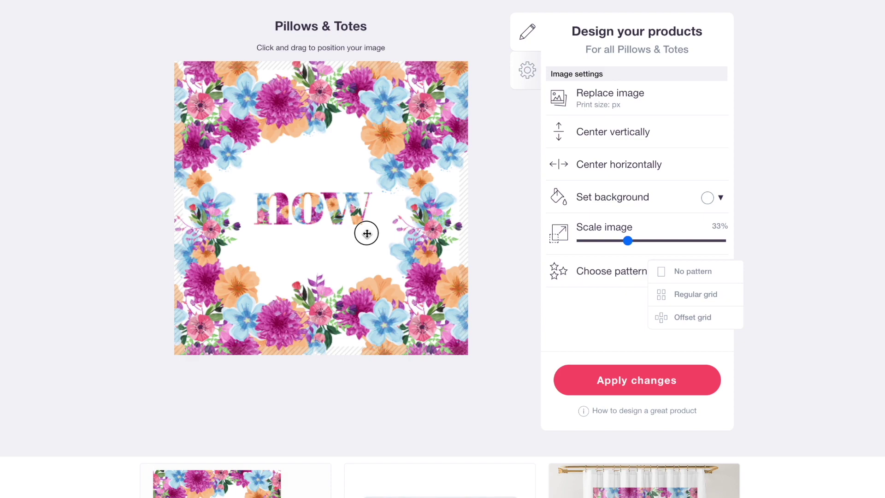
Step: Enlarge the Pillows & Totes pattern slightly and reposition it so the lettering sits in the middle
scroll(491, 213, "up", 8)
scroll(439, 256, "down", 5)
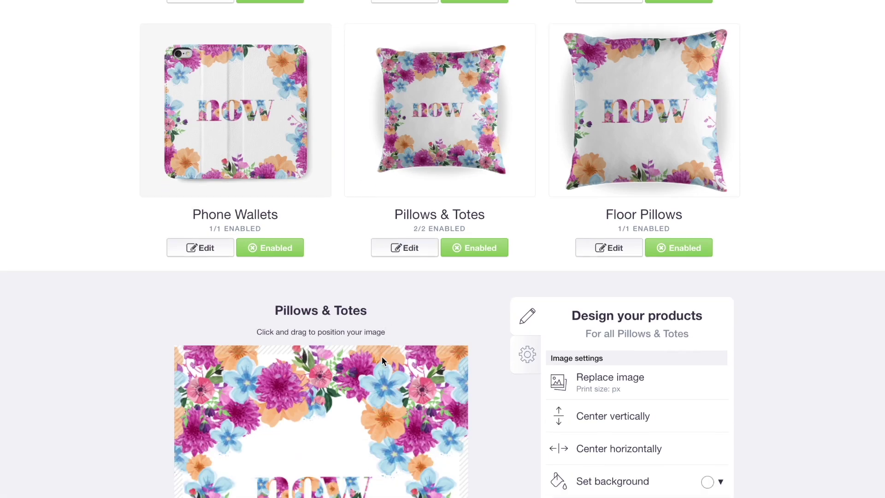
left_click_drag(381, 358, 388, 358)
left_click_drag(627, 373, 634, 373)
left_click_drag(458, 376, 427, 345)
Step: Scale the Floor Pillows design to 75%, repeat it in a regular grid, and center the lettering on the pillow
scroll(442, 272, "up", 5)
scroll(442, 272, "down", 1)
left_click(587, 356)
left_click_drag(687, 338, 686, 340)
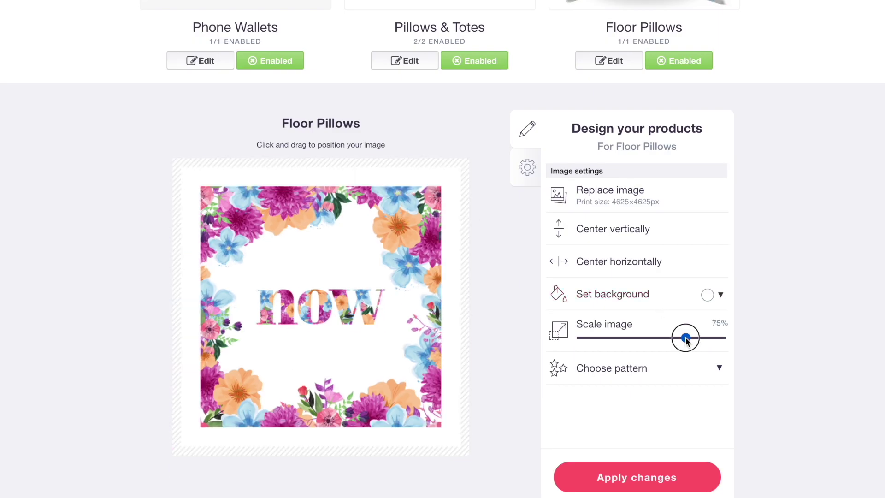
left_click(644, 371)
left_click(666, 392)
left_click_drag(389, 352, 412, 377)
Step: Set the Floor Pillows background to black (#000000) and apply the changes
left_click(707, 295)
left_click_drag(739, 360, 665, 470)
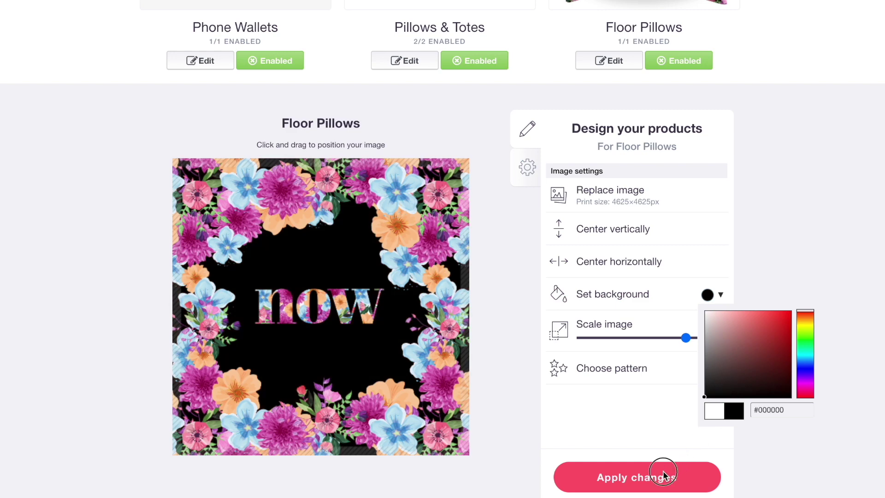
left_click(665, 472)
scroll(653, 174, "up", 5)
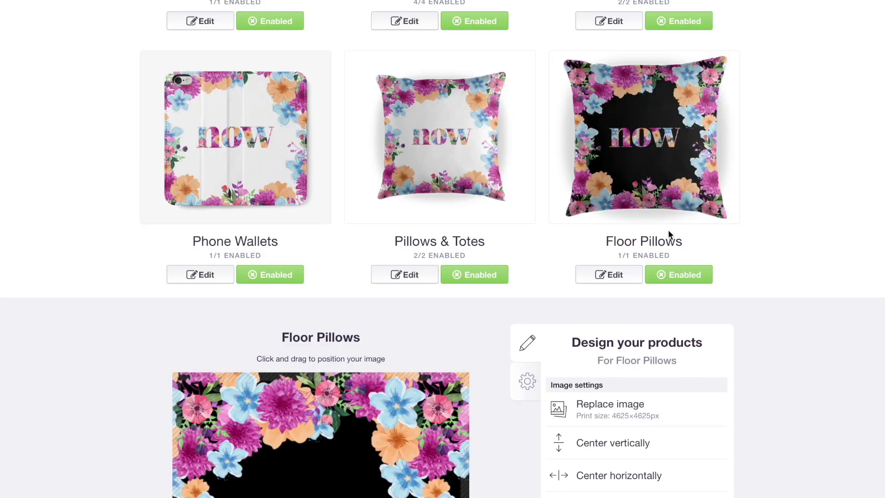
Step: Center the Prints, Cards & Posters design horizontally, and open the Pouches, Laptop Skins & Sleeves design for review
scroll(261, 177, "up", 10)
left_click(263, 177)
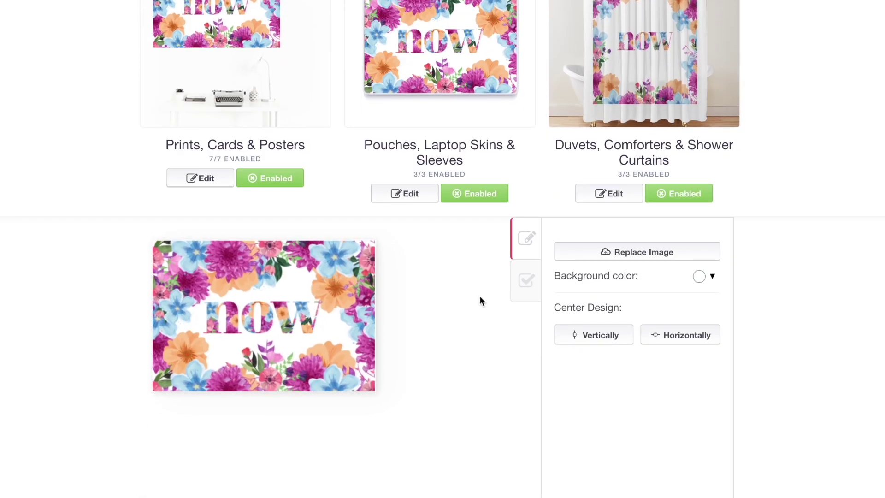
left_click(684, 336)
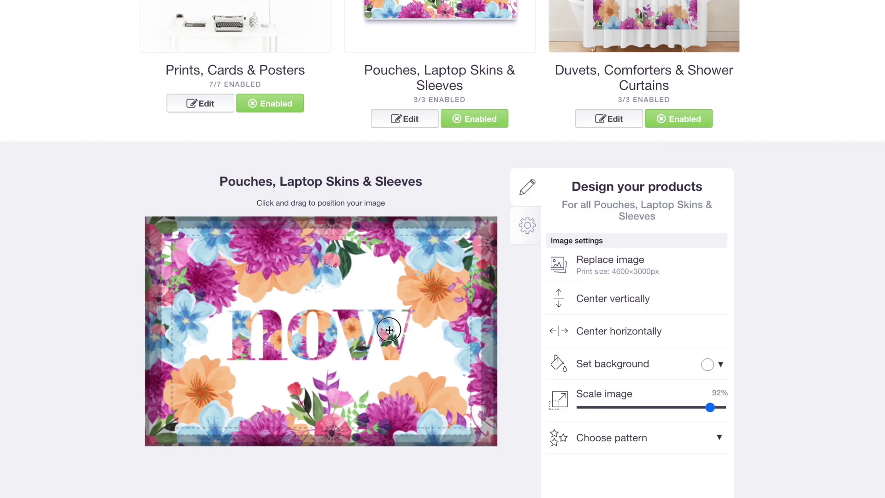
scroll(463, 197, "up", 3)
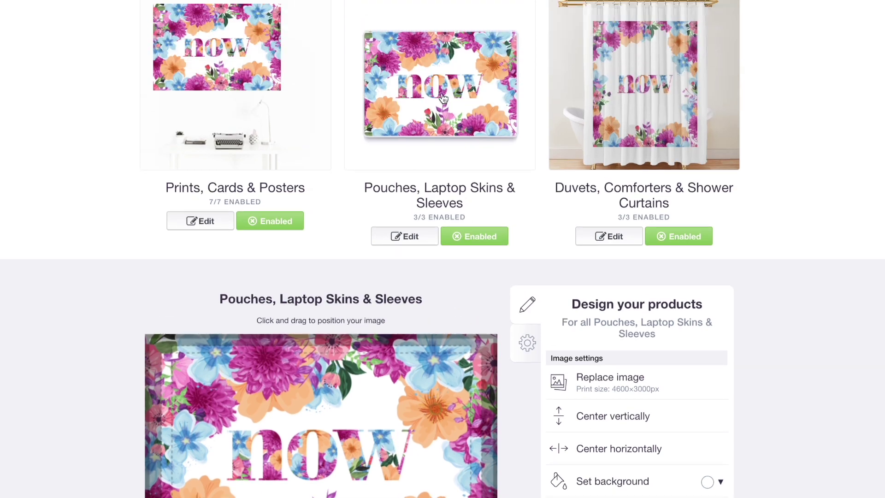
Step: Repeat the Duvets, Comforters & Shower Curtains design in a regular grid and center the lettering inside the floral border
left_click(613, 115)
left_click(664, 283)
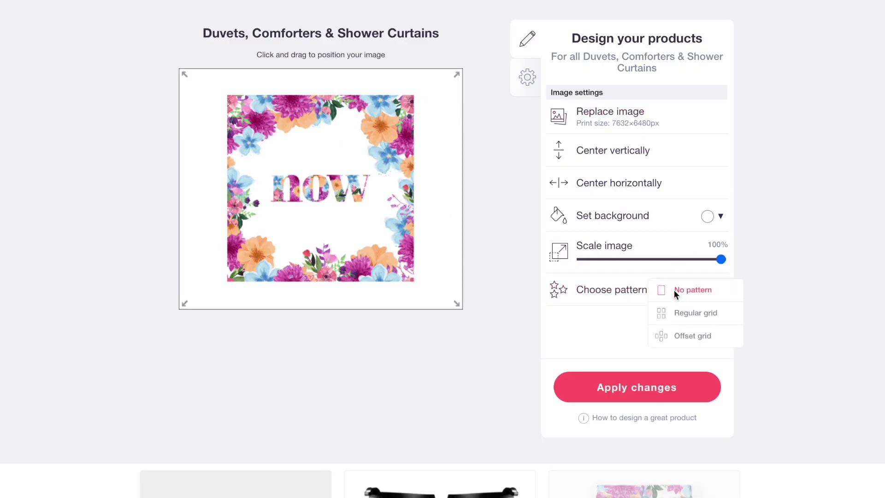
left_click(695, 312)
left_click_drag(325, 177, 374, 202)
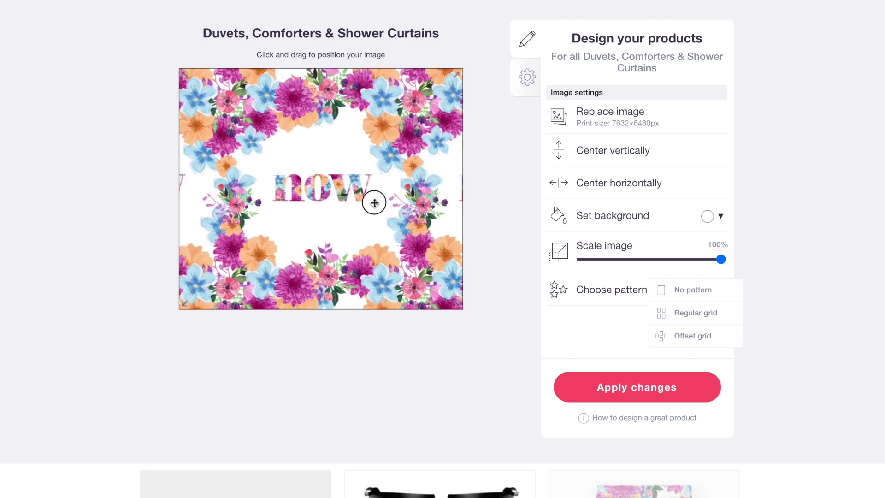
left_click(373, 203)
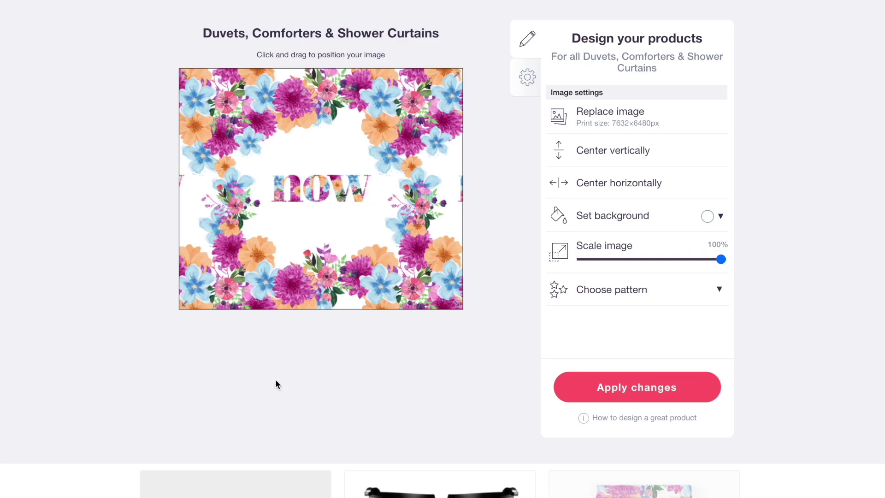
scroll(480, 224, "up", 6)
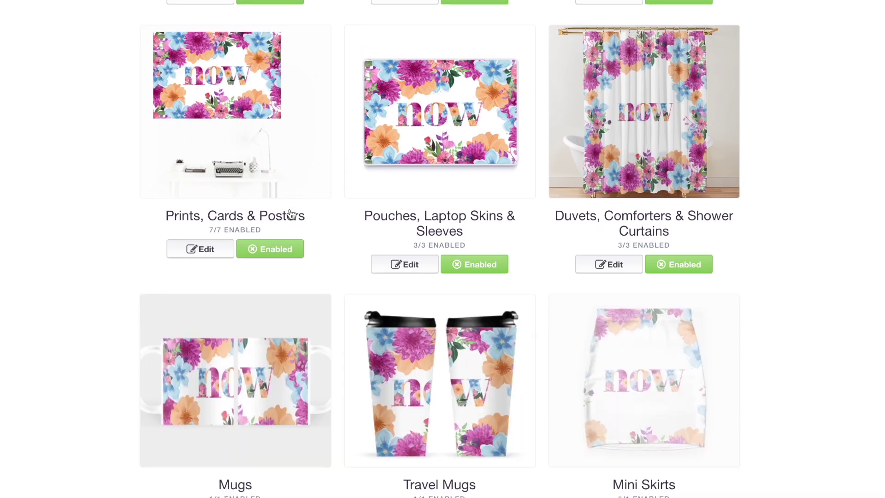
Step: Center the Mugs design vertically and horizontally, and open the Travel Mugs design for review
left_click(261, 216)
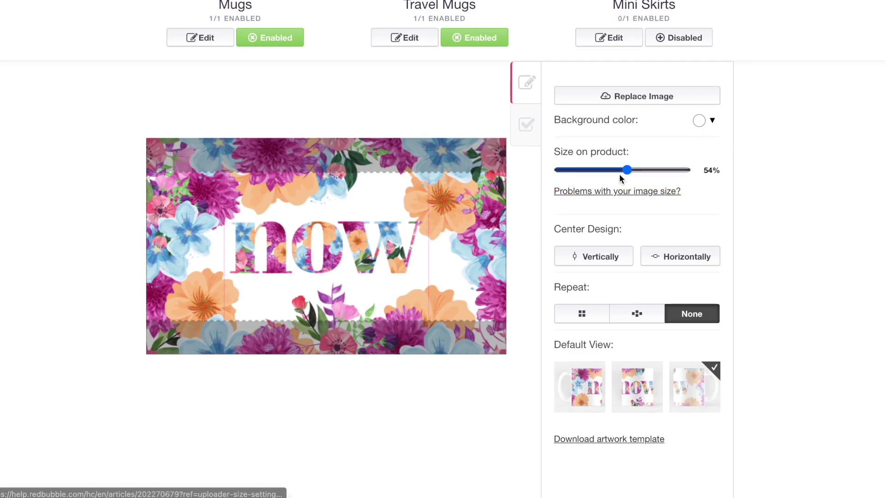
left_click(411, 231)
left_click(580, 258)
left_click(672, 257)
scroll(379, 190, "up", 6)
left_click(400, 210)
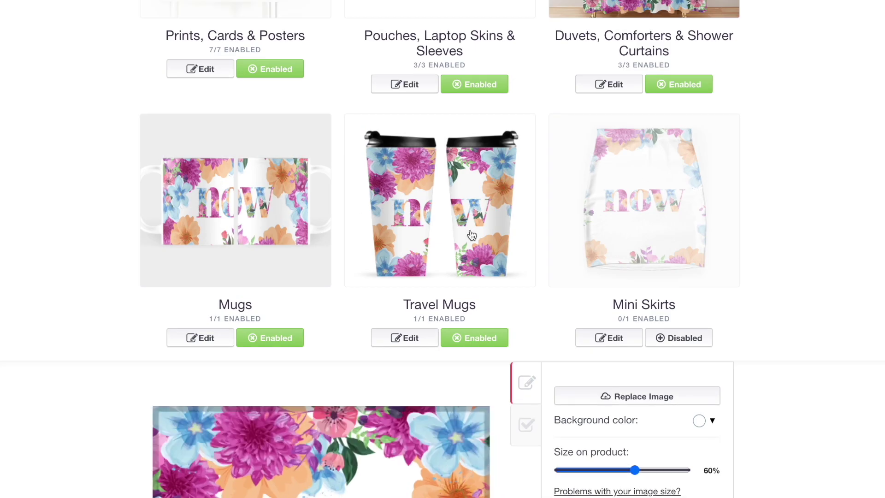
scroll(440, 135, "up", 15)
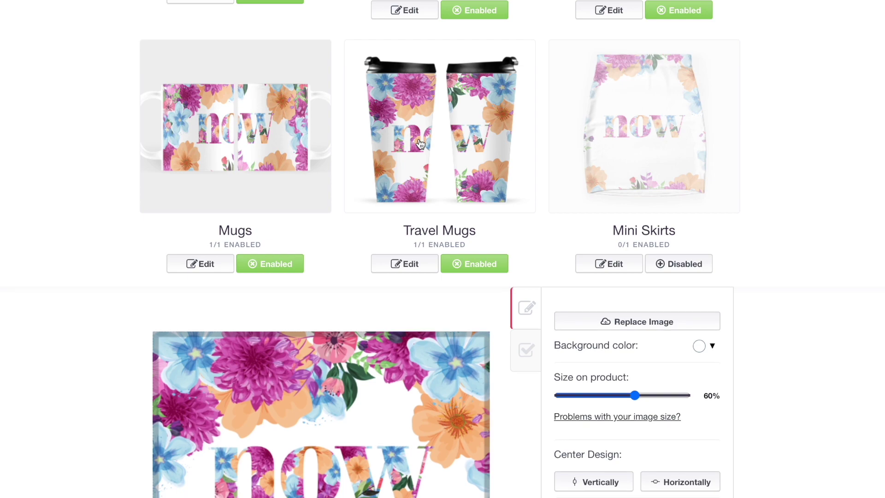
Step: Repeat the Scarves design in a regular grid and position the lettering in the middle of the scarf
left_click(255, 138)
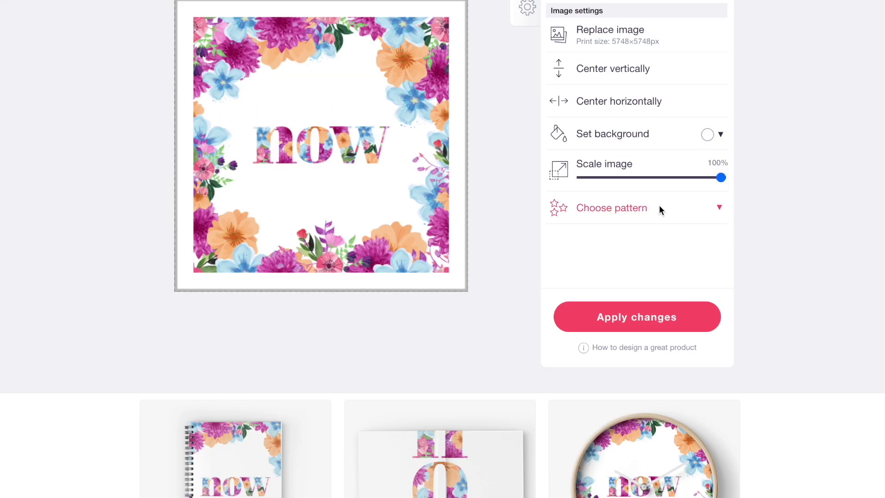
left_click(668, 232)
left_click_drag(314, 144, 335, 166)
scroll(335, 166, "up", 6)
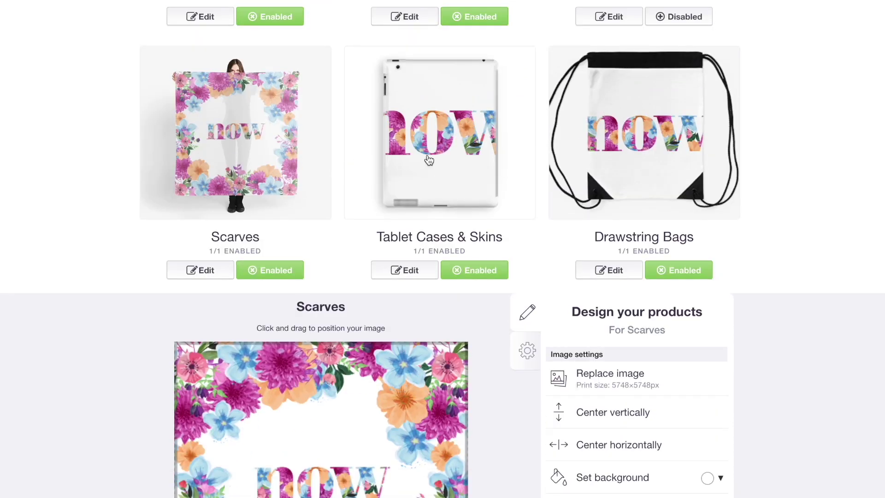
Step: Scale the Tablet Cases & Skins lettering to 35% and set its background to black
left_click(437, 156)
left_click(635, 250)
left_click(707, 206)
left_click_drag(737, 286, 705, 318)
left_click(604, 268)
Step: Place the Tablet Cases & Skins lettering near the lower end of the case, centered horizontally
left_click(593, 175)
left_click(561, 153)
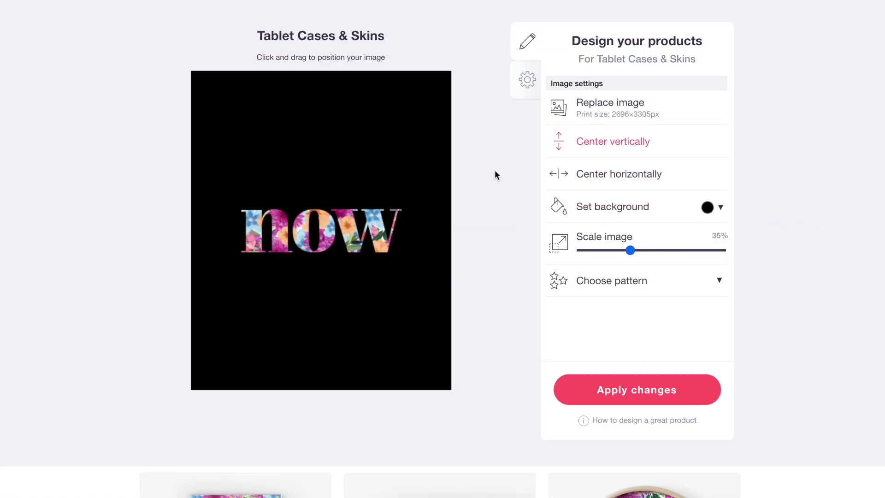
left_click_drag(374, 214, 375, 284)
left_click(577, 169)
scroll(430, 189, "up", 7)
Step: Scale down the Drawstring Bags lettering to fit inside the bag, and open the Spiral Notebooks design for review
left_click(673, 163)
scroll(672, 164, "down", 7)
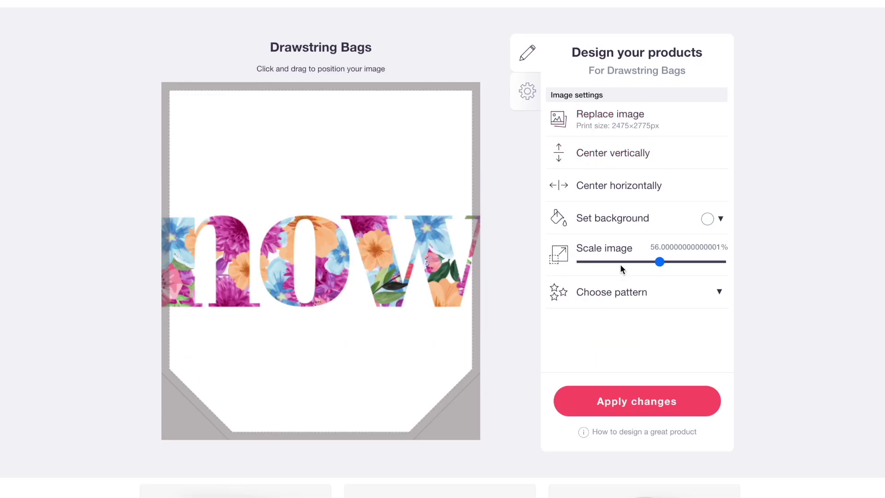
left_click(631, 262)
scroll(341, 210, "up", 6)
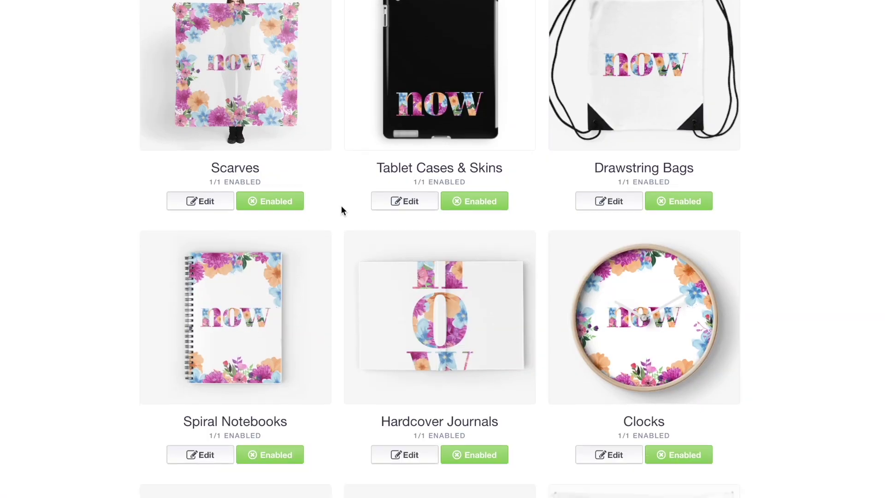
scroll(341, 210, "down", 3)
left_click(261, 226)
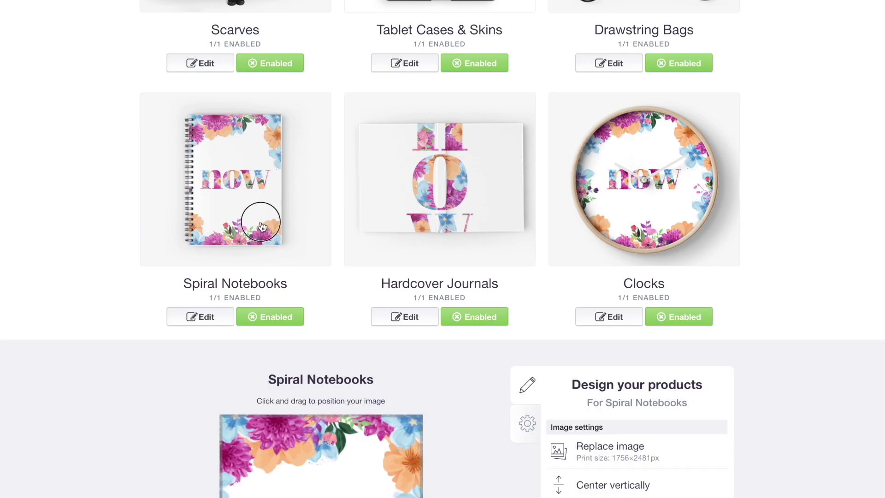
Step: Scale the Hardcover Journals lettering to 28% and repeat it with the Front & back pattern
left_click(489, 204)
scroll(484, 208, "down", 8)
left_click(608, 200)
left_click_drag(608, 200, 621, 200)
left_click(615, 230)
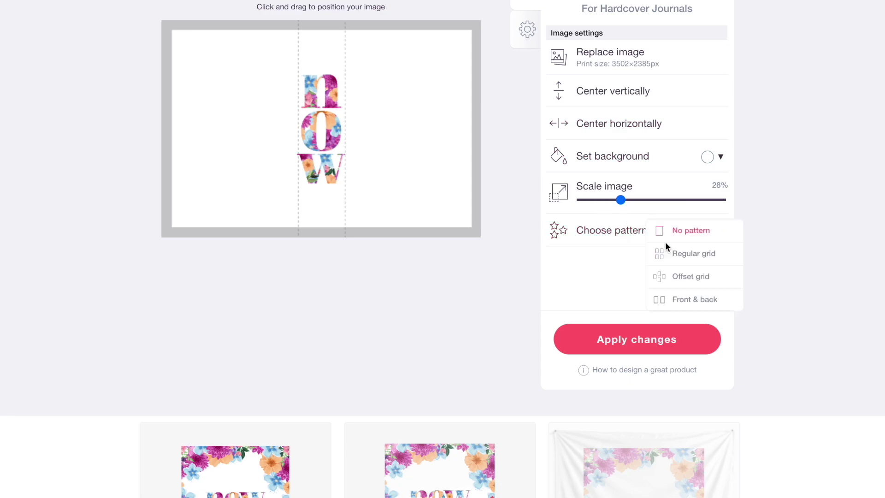
left_click(680, 297)
Step: Set the Hardcover Journals background to black
left_click(713, 156)
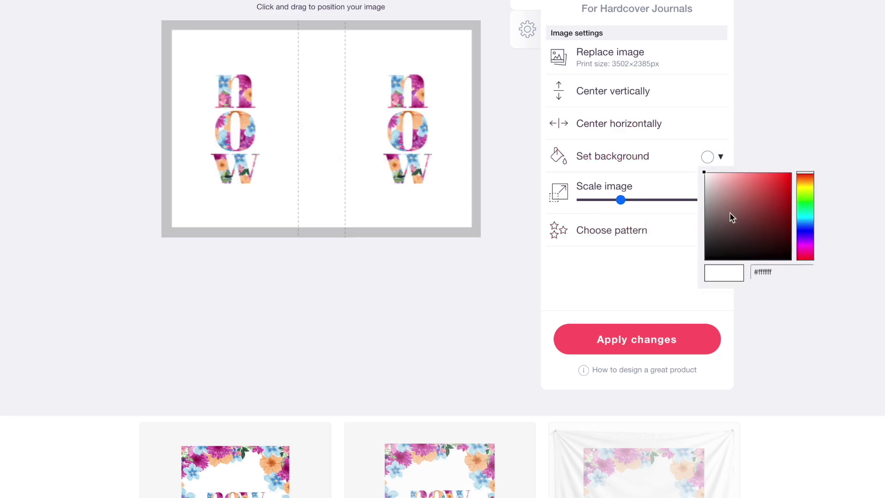
left_click_drag(729, 212, 604, 312)
left_click(604, 311)
scroll(464, 233, "up", 10)
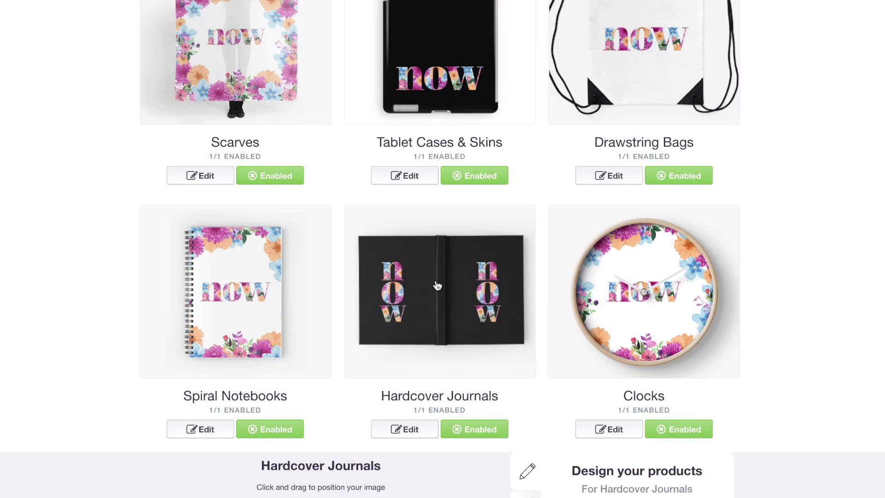
Step: Scale the Clocks design to 46%, repeat it in a regular grid, and center the lettering on the clock face
left_click(625, 300)
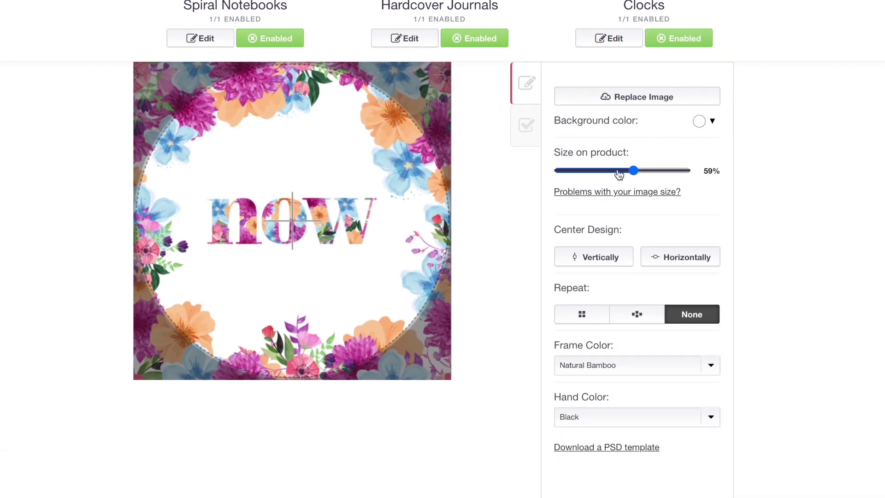
left_click(617, 171)
left_click(582, 315)
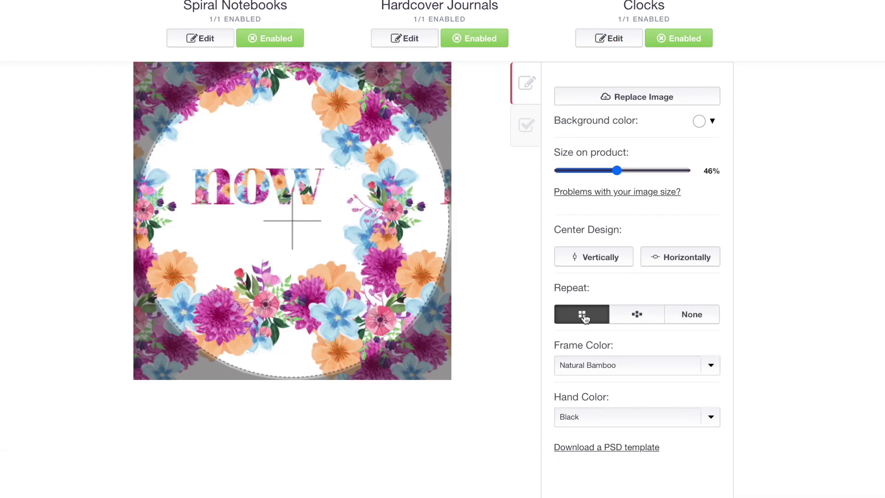
left_click_drag(339, 197, 372, 221)
Step: Set the Clocks background color to black
left_click(699, 120)
left_click_drag(728, 181, 718, 223)
scroll(529, 263, "up", 7)
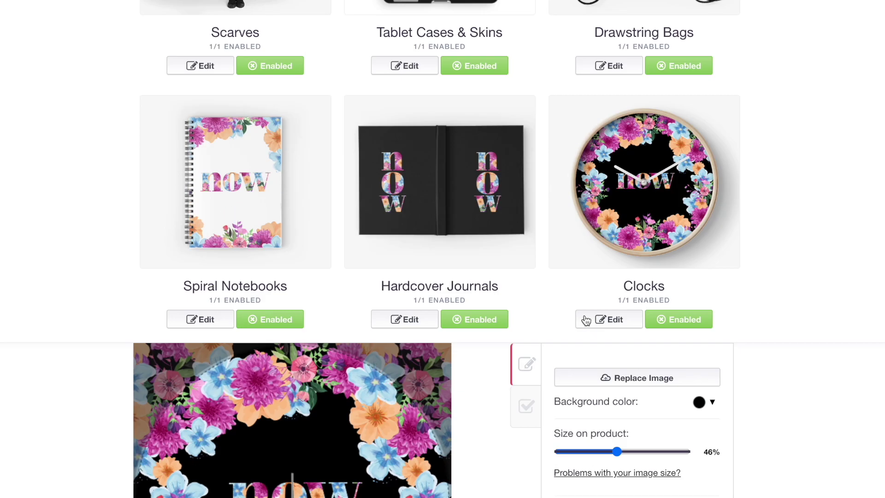
Step: Repeat the Throw Blankets & Tapestries design in a regular grid, scale it to 40%, and reposition the pattern
scroll(406, 229, "down", 5)
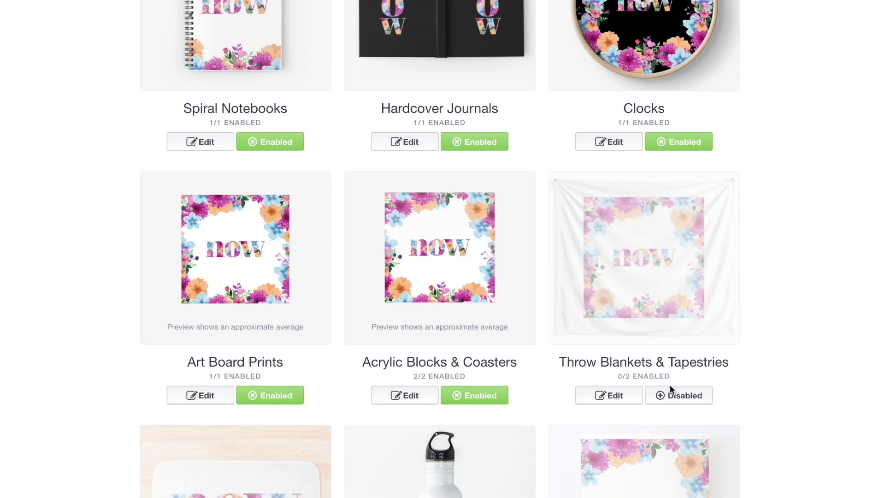
left_click(694, 394)
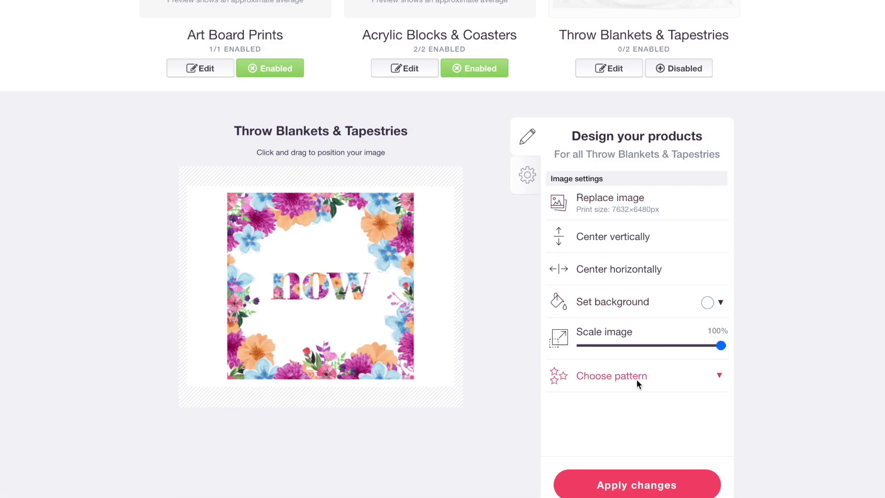
left_click(638, 379)
left_click(665, 401)
left_click_drag(721, 346, 637, 346)
left_click_drag(446, 343, 384, 363)
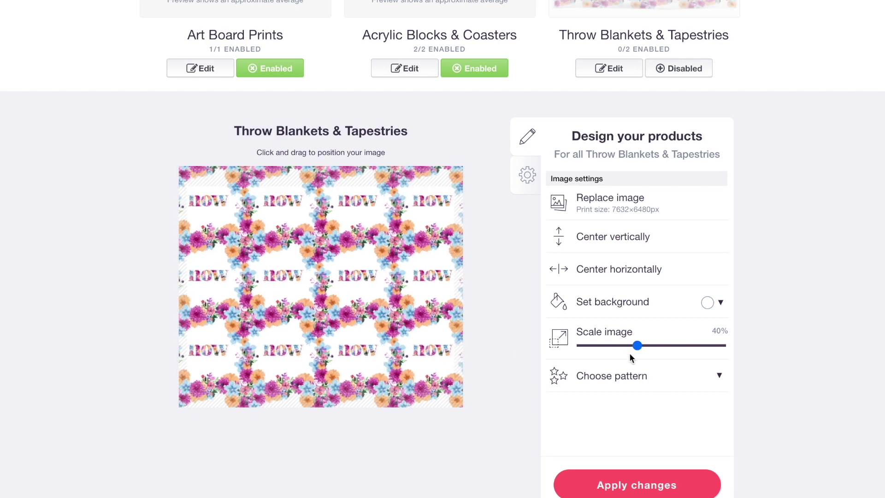
Step: Reduce the Throw Blankets & Tapestries pattern to 32%, reposition it, and enable both products
left_click(627, 350)
left_click_drag(333, 301, 326, 295)
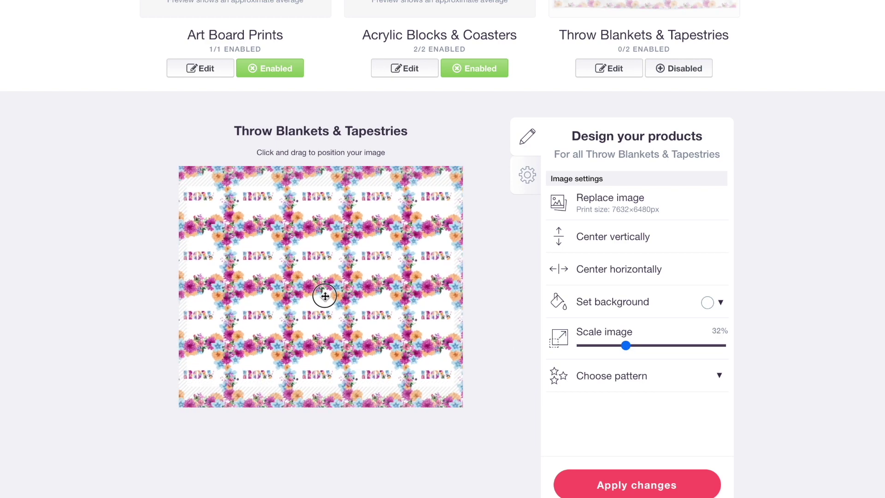
left_click(689, 330)
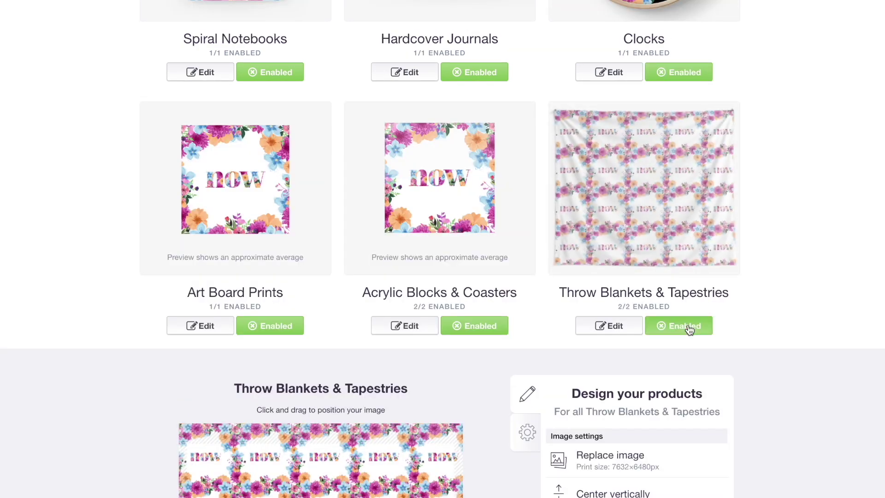
Step: Enable Bath Mats and set the background behind the lettering to black
scroll(249, 267, "down", 4)
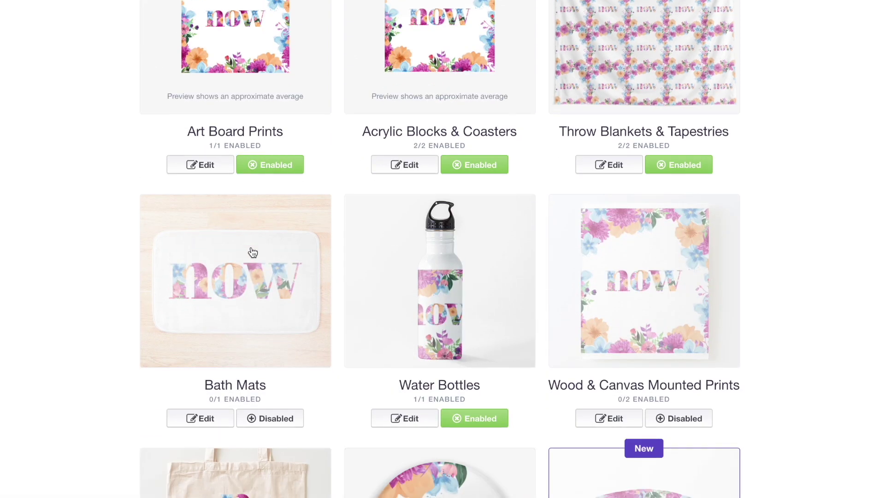
left_click(239, 294)
left_click(266, 425)
scroll(385, 209, "down", 10)
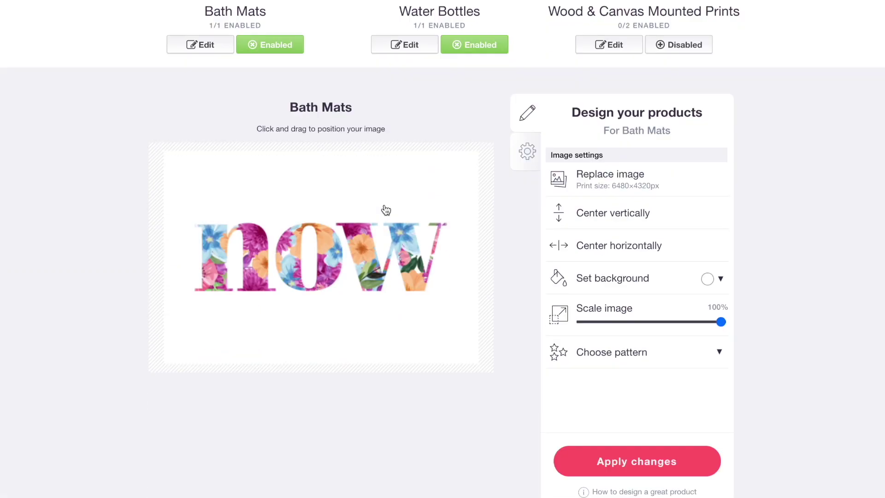
left_click(706, 184)
left_click_drag(737, 258, 661, 341)
left_click(461, 189)
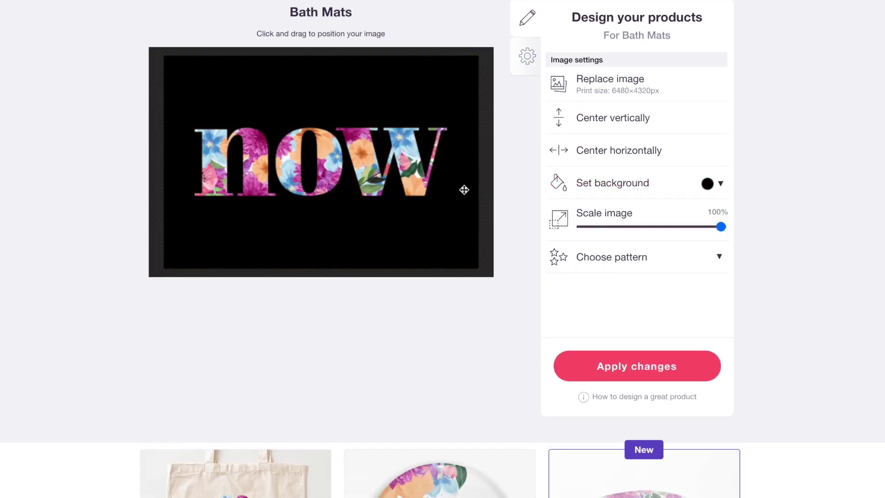
Step: Open the Water Bottles design and check how the floral lettering is laid out
scroll(420, 166, "up", 10)
left_click(268, 208)
left_click(413, 170)
scroll(451, 177, "down", 5)
scroll(559, 259, "up", 5)
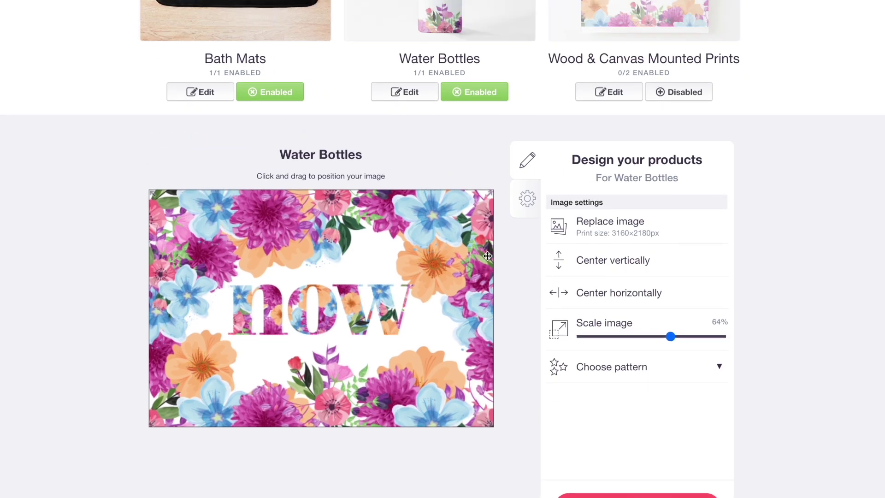
Step: Enable Wood & Canvas Mounted Prints and repeat the design in a regular grid
left_click(665, 262)
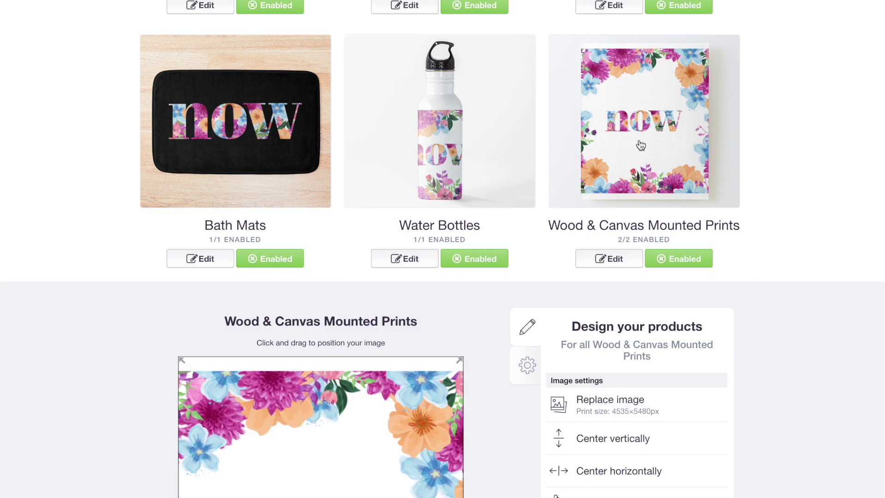
scroll(633, 201, "down", 8)
left_click(605, 193)
left_click(673, 219)
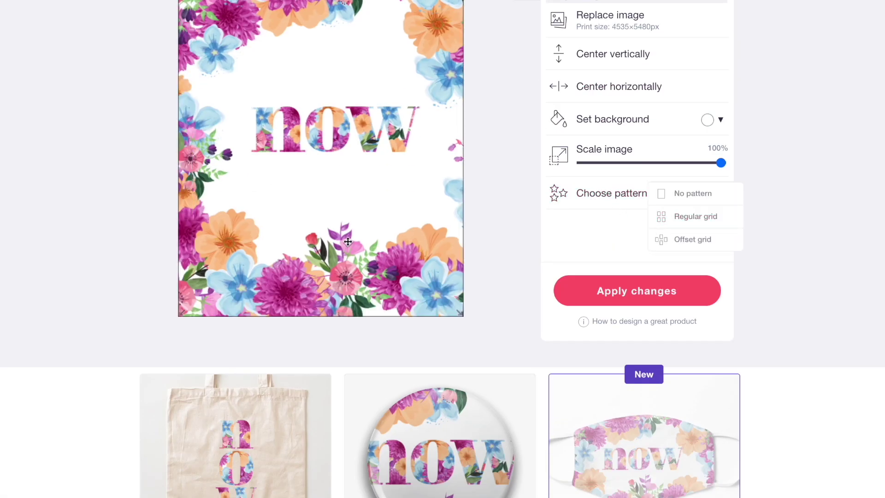
Step: Scale the Wood & Canvas Mounted Prints design to 91% and center the lettering within the floral border
left_click_drag(406, 255, 389, 258)
scroll(389, 258, "up", 1)
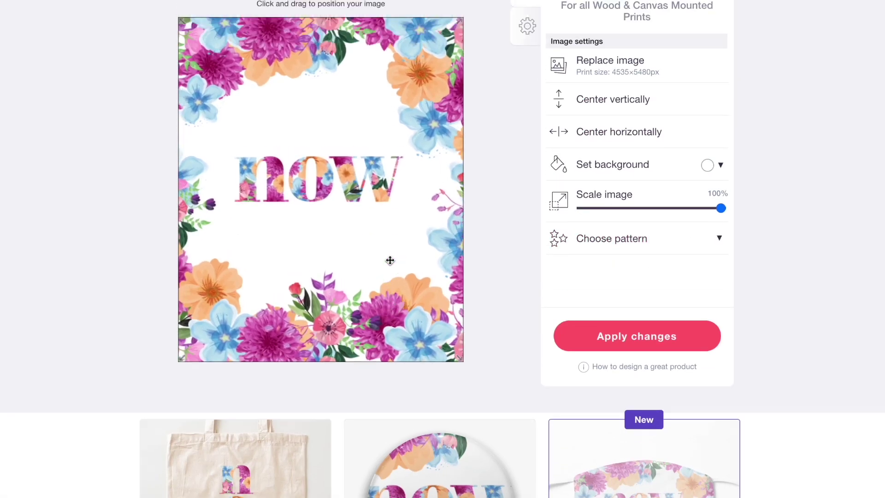
left_click_drag(720, 223, 707, 222)
left_click_drag(440, 118, 440, 152)
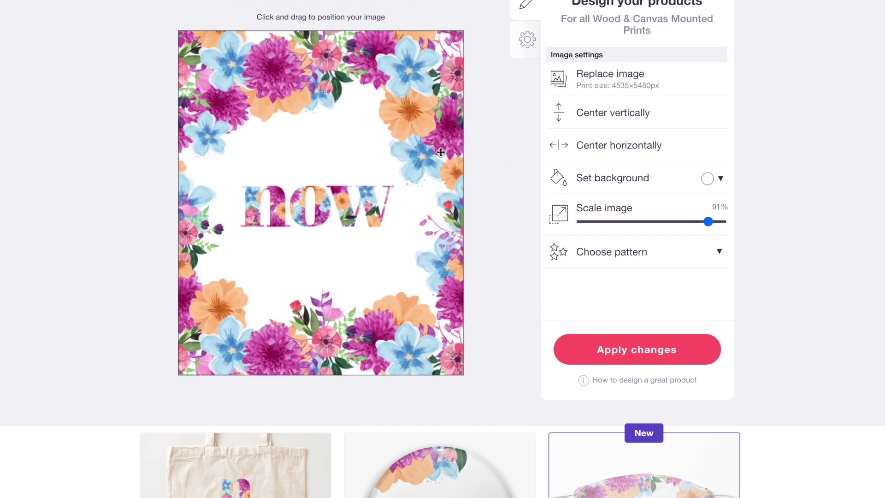
Step: Set the Wood & Canvas Mounted Prints background to black and apply the change
left_click(707, 179)
left_click_drag(740, 251, 713, 283)
left_click(592, 349)
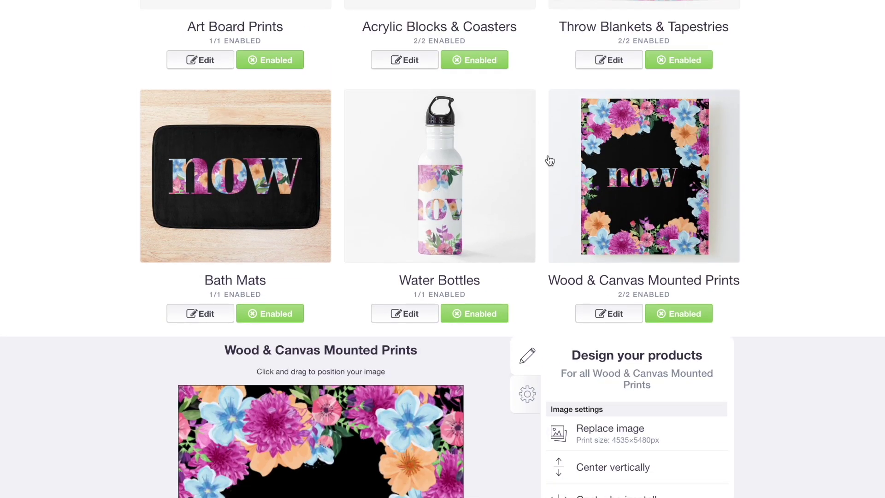
Step: Scale the Pin Buttons design to 21% so the lettering and floral border fit the button, and apply it
scroll(307, 191, "down", 5)
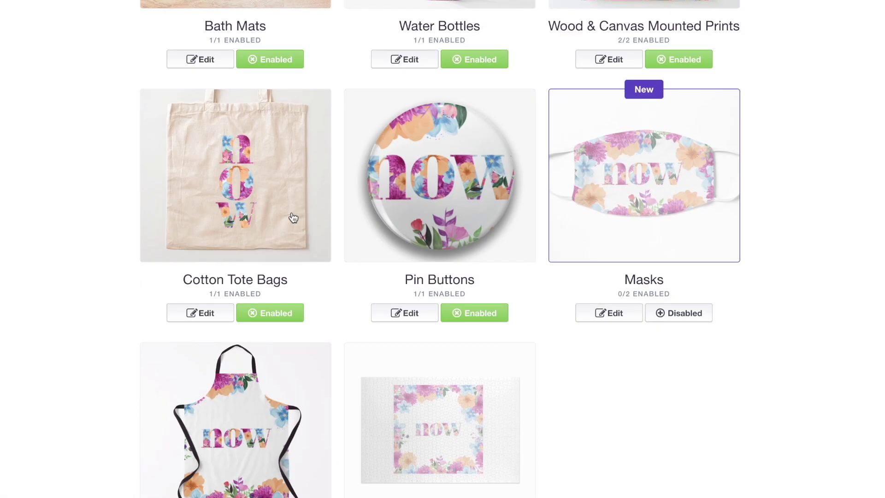
left_click(473, 200)
left_click_drag(630, 266, 611, 266)
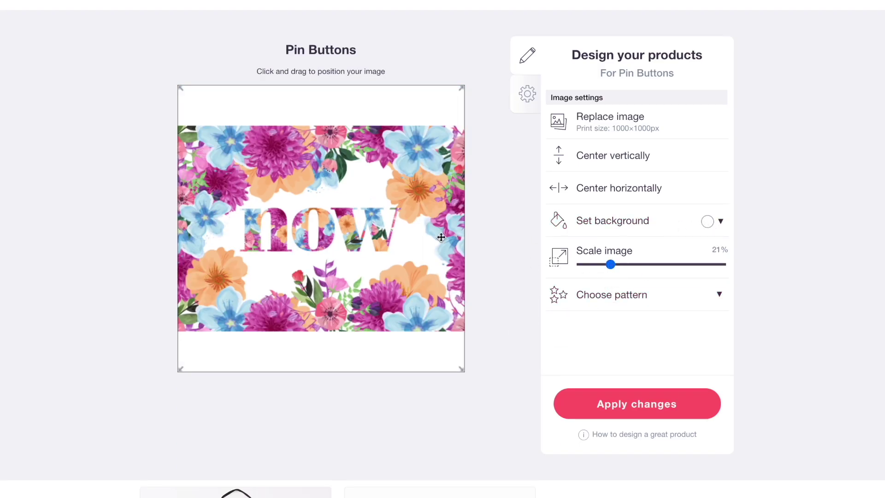
scroll(682, 301, "up", 5)
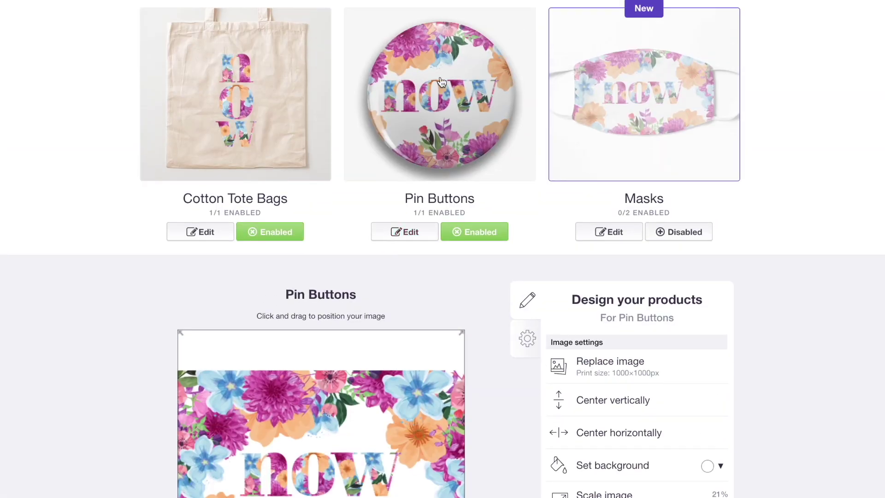
left_click(460, 113)
Step: Enable Masks and choose black as the background color of the mask design
left_click(696, 232)
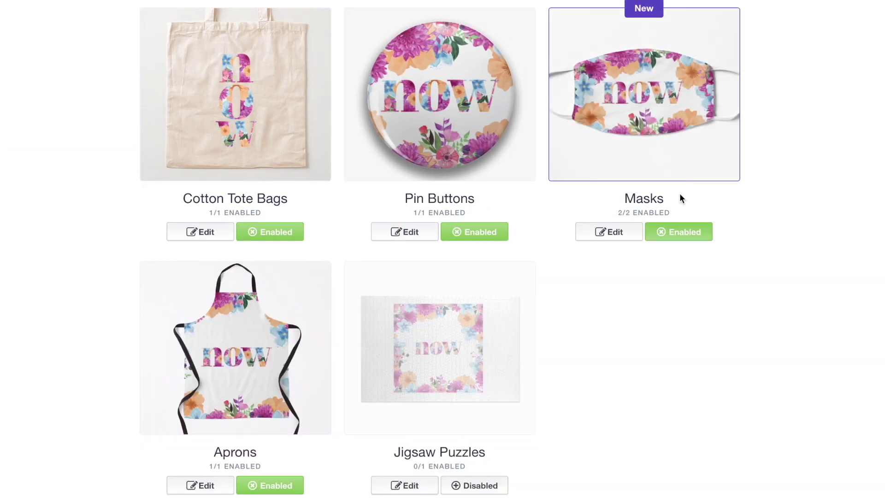
left_click(691, 97)
scroll(691, 95, "down", 4)
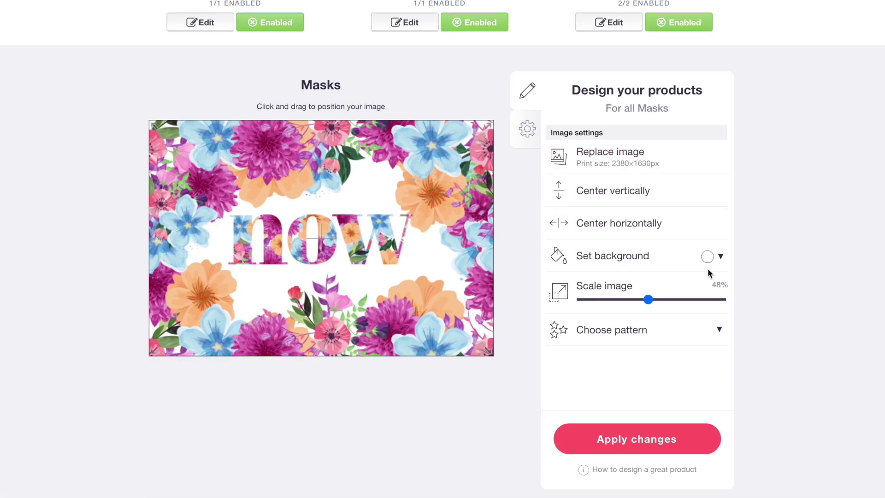
left_click(707, 256)
left_click_drag(734, 304, 636, 436)
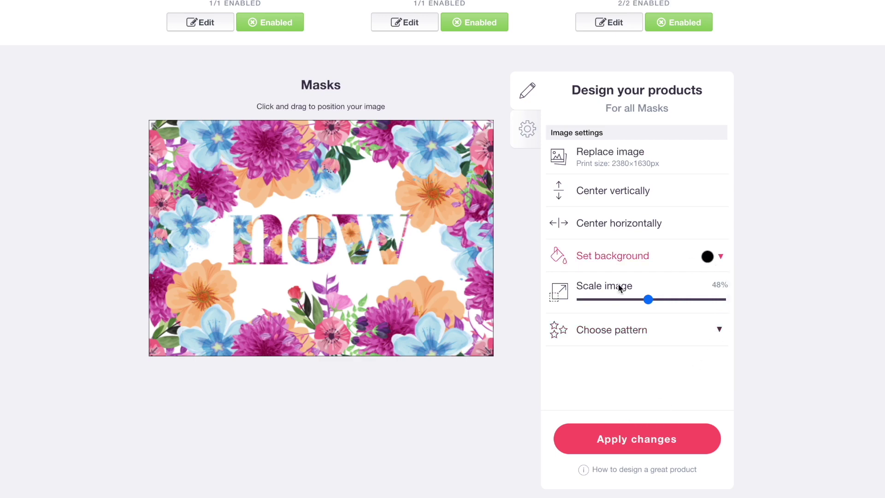
scroll(529, 193, "up", 5)
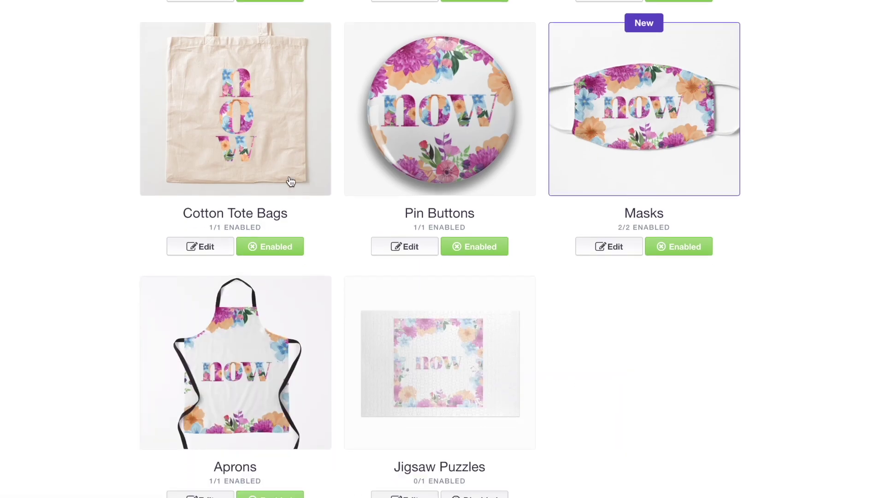
Step: Scale the Aprons design to 86%, repeat it in a regular grid, and move the lettering down to the middle
scroll(291, 181, "down", 4)
left_click(242, 224)
scroll(241, 219, "down", 7)
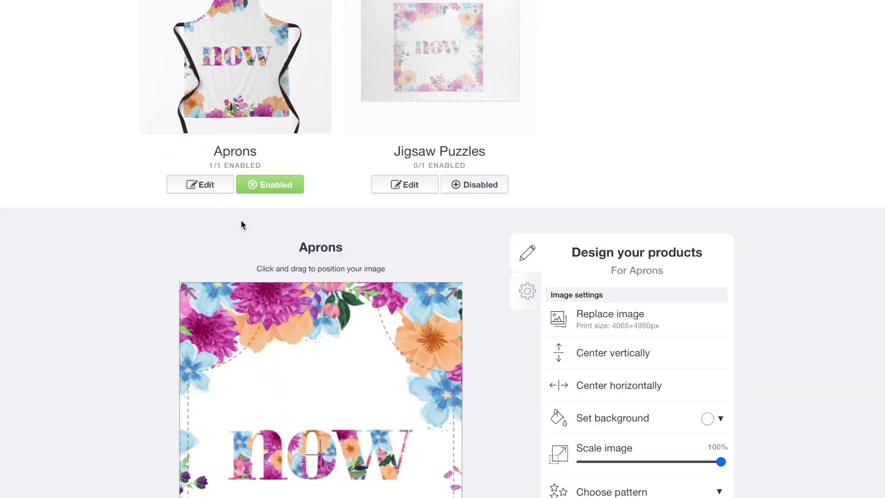
left_click(702, 301)
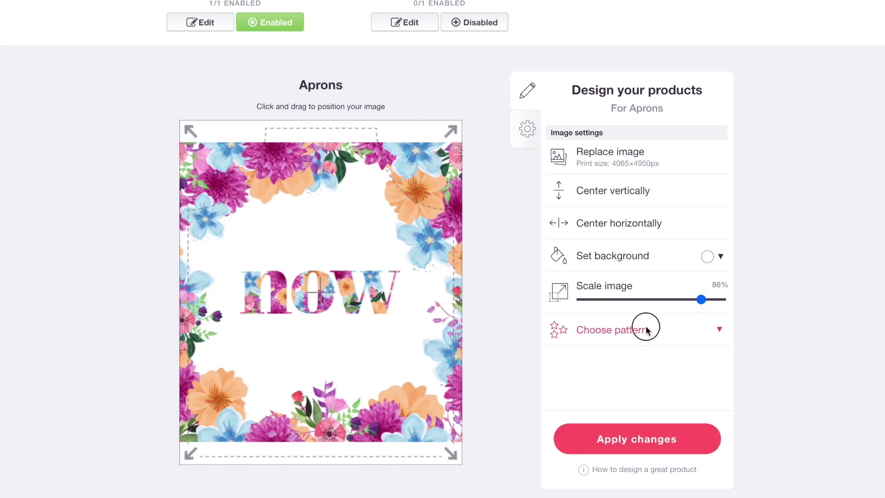
left_click(645, 325)
left_click(676, 375)
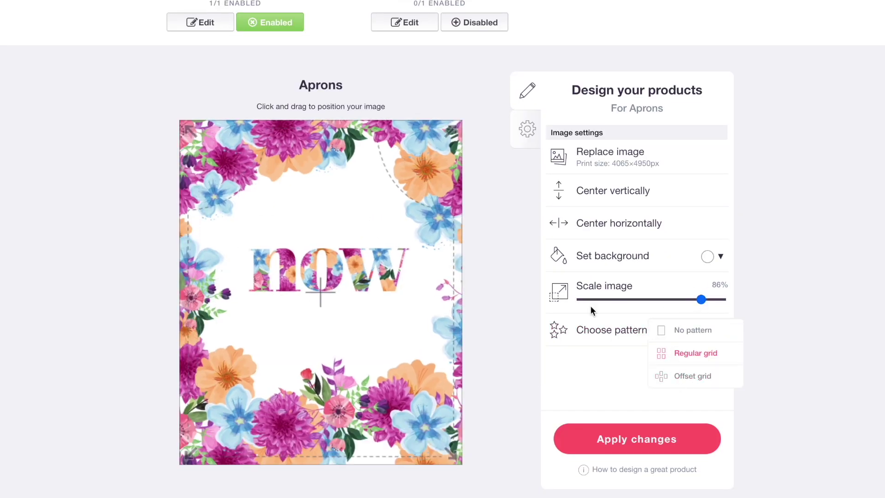
left_click_drag(380, 221, 378, 260)
Step: Set the Aprons background to black and apply the changes
left_click(707, 257)
left_click(751, 339)
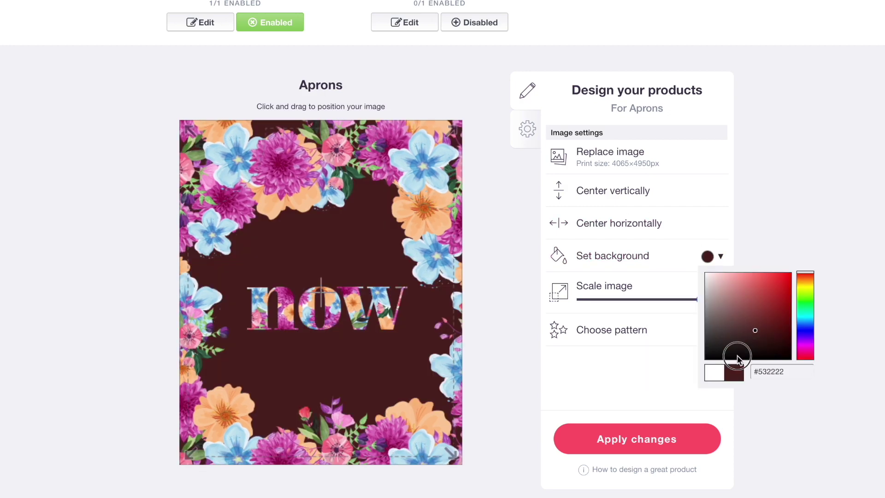
left_click(749, 364)
left_click(643, 427)
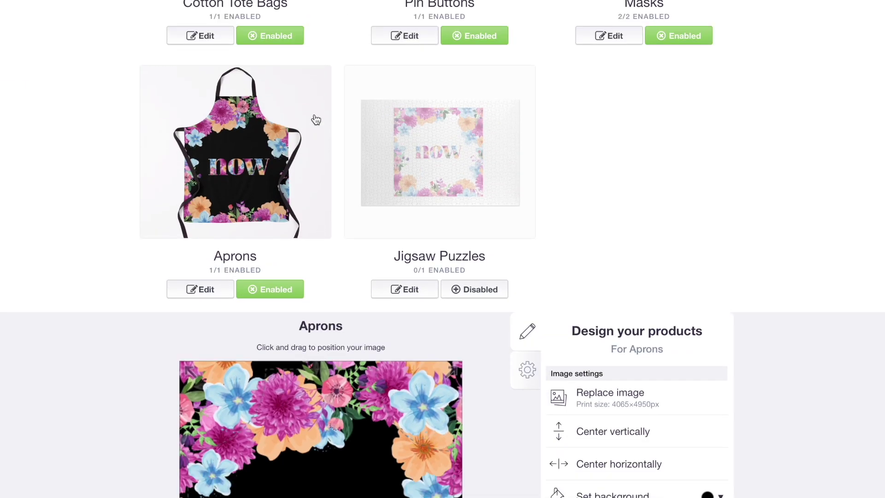
Step: Scale the Backpacks lettering to 32% and position it on the front pocket piece of the template
scroll(316, 120, "down", 10)
scroll(610, 233, "up", 5)
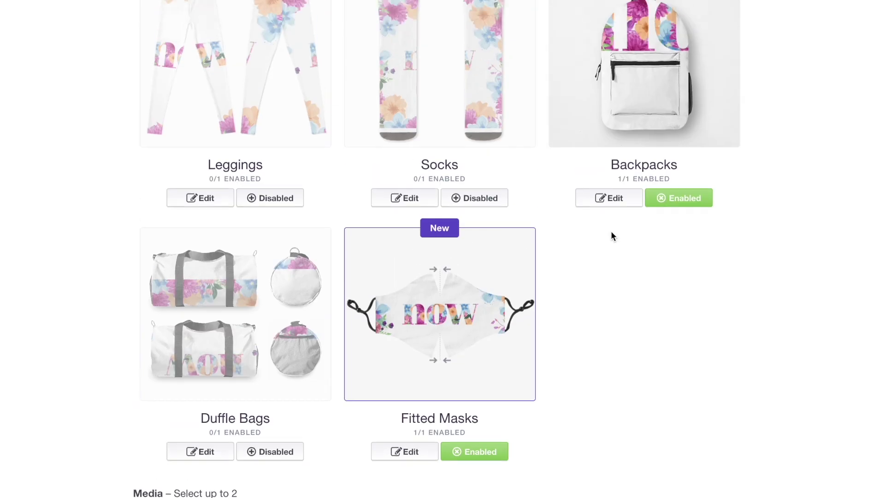
left_click(616, 180)
left_click(642, 310)
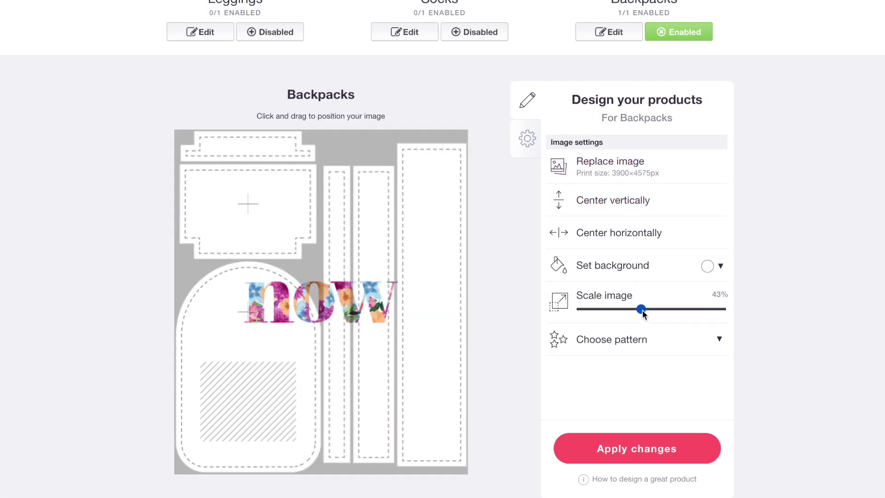
left_click(625, 309)
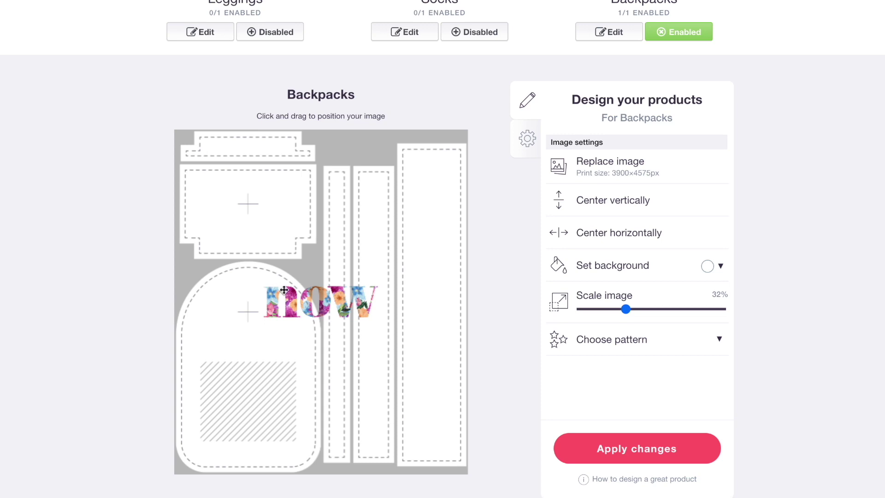
left_click_drag(334, 297, 270, 203)
Step: Set the Backpacks background to black and reduce the lettering to 26%
left_click(707, 266)
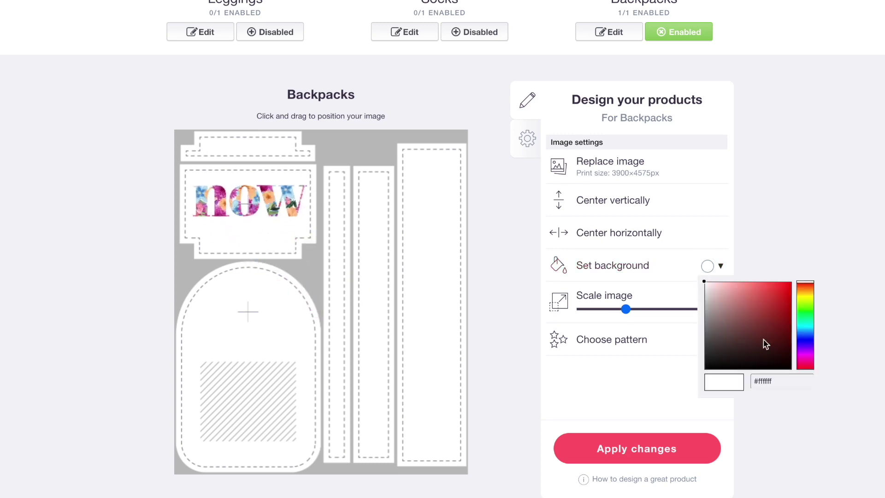
left_click(709, 364)
left_click(652, 419)
scroll(492, 296, "up", 3)
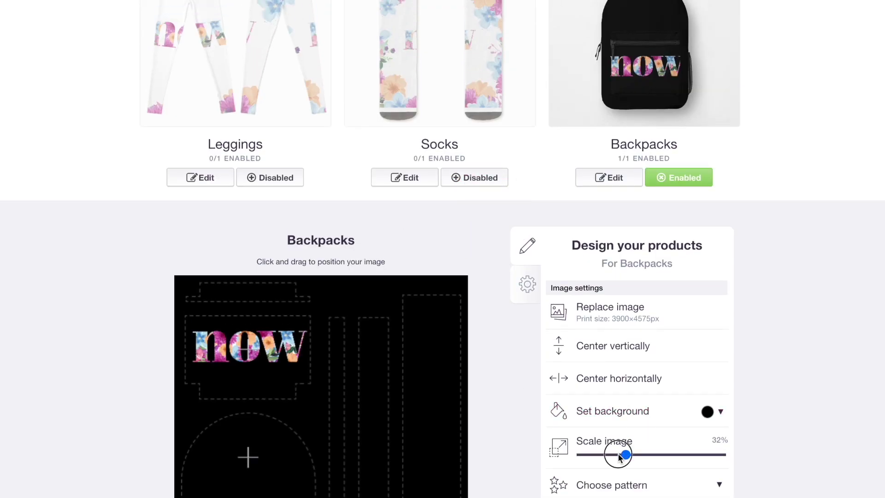
left_click_drag(619, 457, 617, 455)
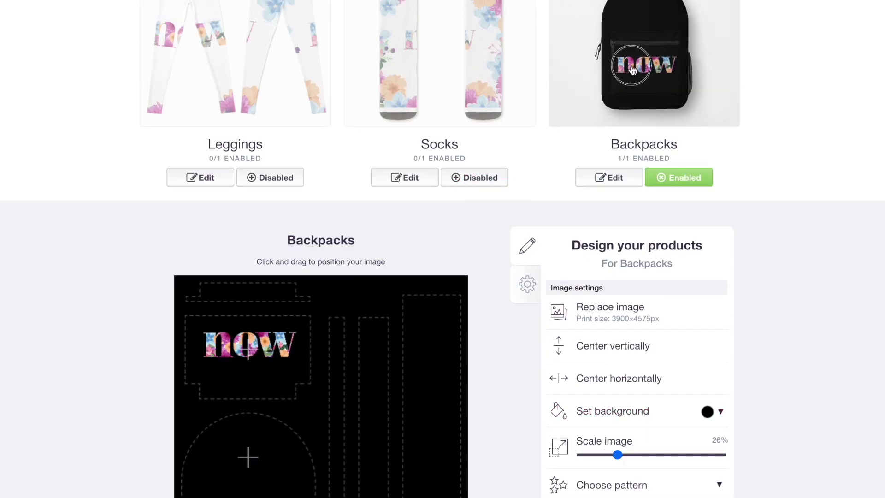
Step: Replace the Fitted Masks image with the "now" lettering file that has no floral border
left_click(355, 128)
scroll(356, 128, "down", 3)
left_click(353, 129)
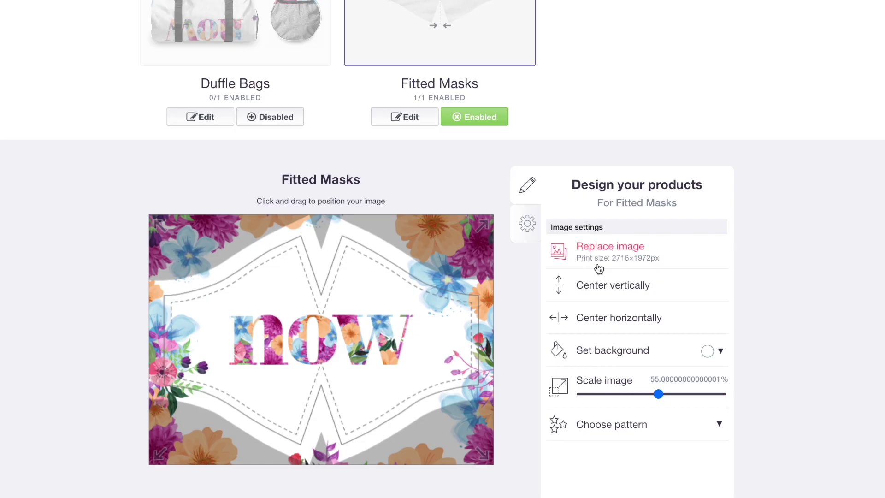
left_click(573, 265)
double_click(336, 169)
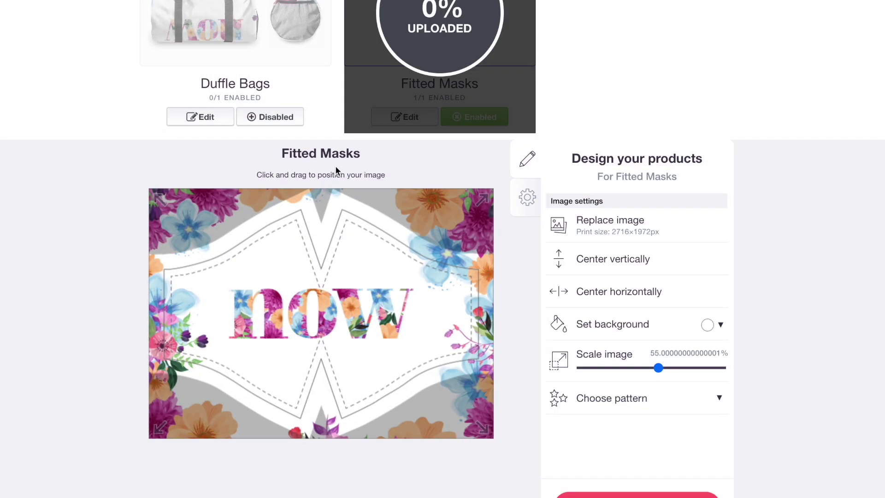
Step: Repeat the Duffle Bags design in a regular grid at a much smaller scale and enable the product
left_click(236, 138)
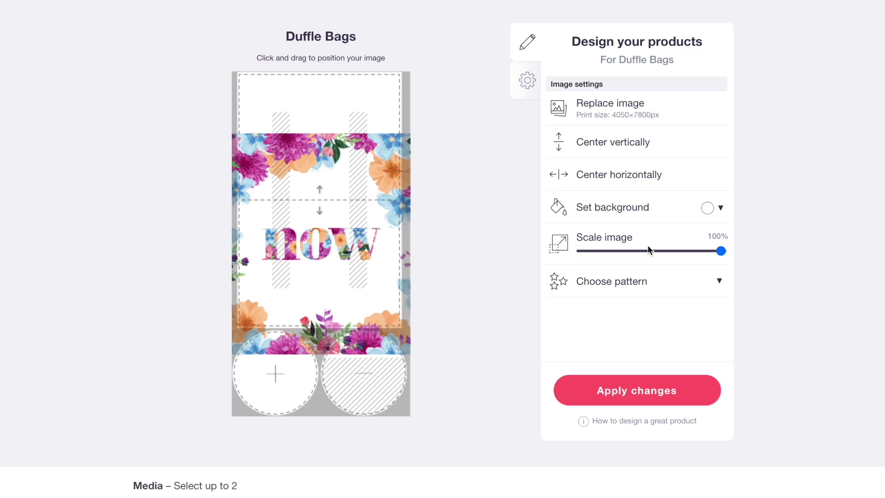
left_click(638, 284)
left_click(673, 305)
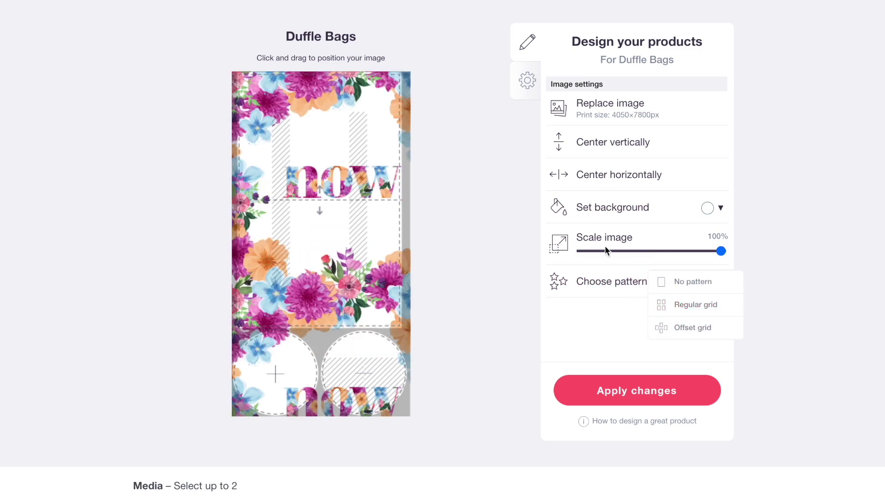
left_click(607, 249)
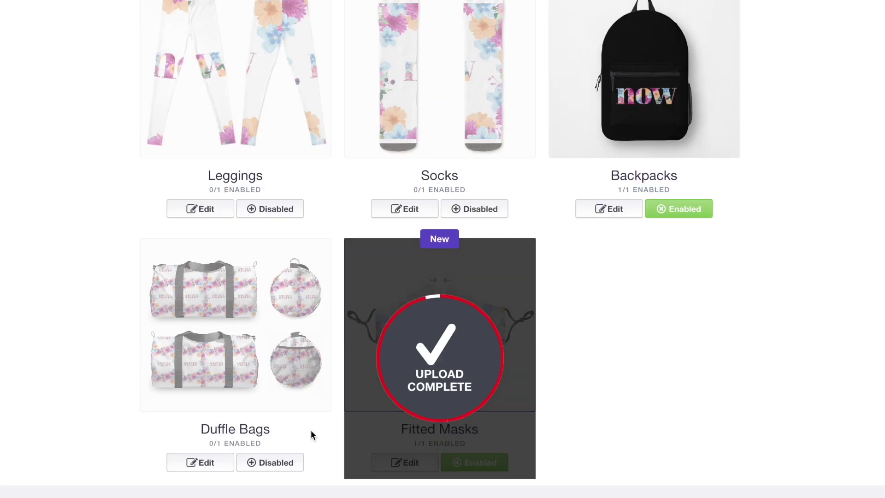
left_click(247, 306)
Step: Scale the Fitted Masks lettering to 33% and center it horizontally on the mask
scroll(258, 286, "up", 5)
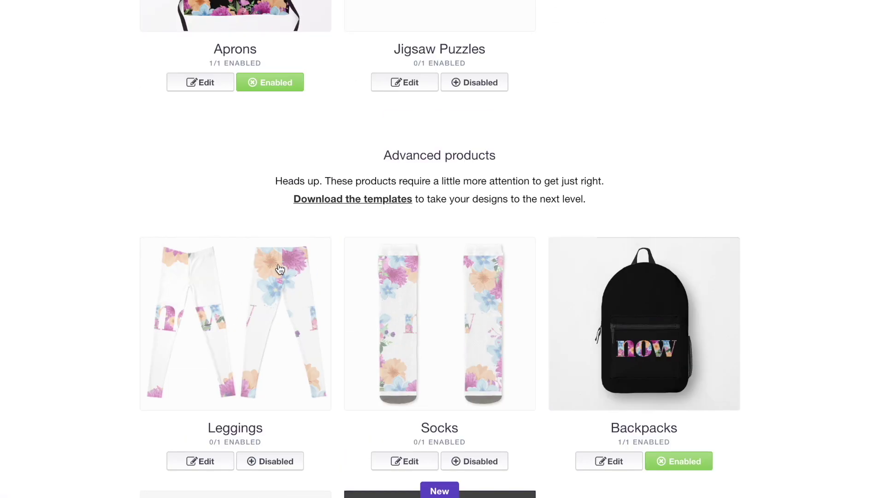
scroll(390, 288, "down", 5)
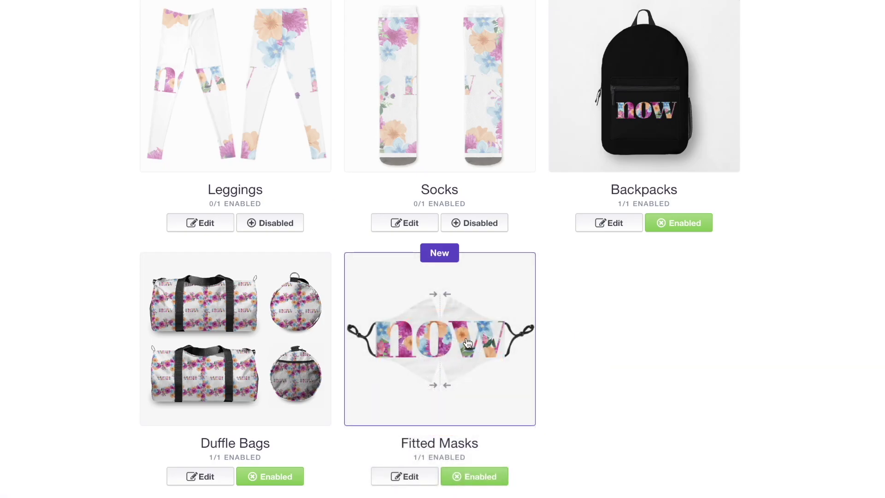
left_click(467, 342)
left_click(625, 396)
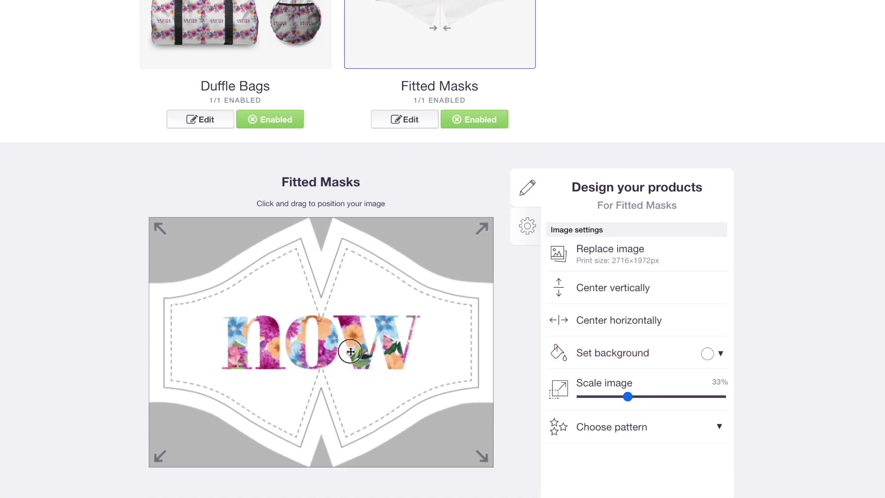
left_click(580, 327)
Step: Set the Fitted Masks background to black and apply the changes
left_click(708, 353)
left_click_drag(737, 415, 710, 456)
scroll(465, 229, "up", 4)
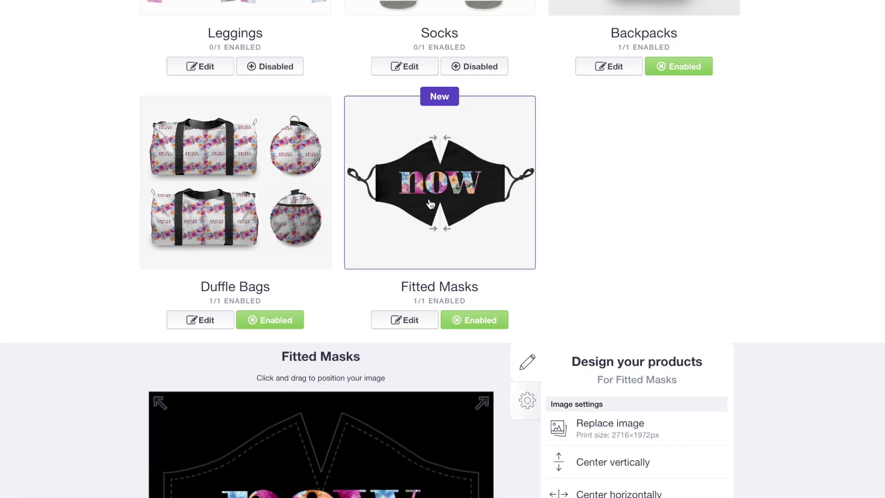
Step: Set the media to Digital Art and Design & Illustration, and add the work to Life in Patterns and Flowers & Nature
scroll(228, 225, "down", 5)
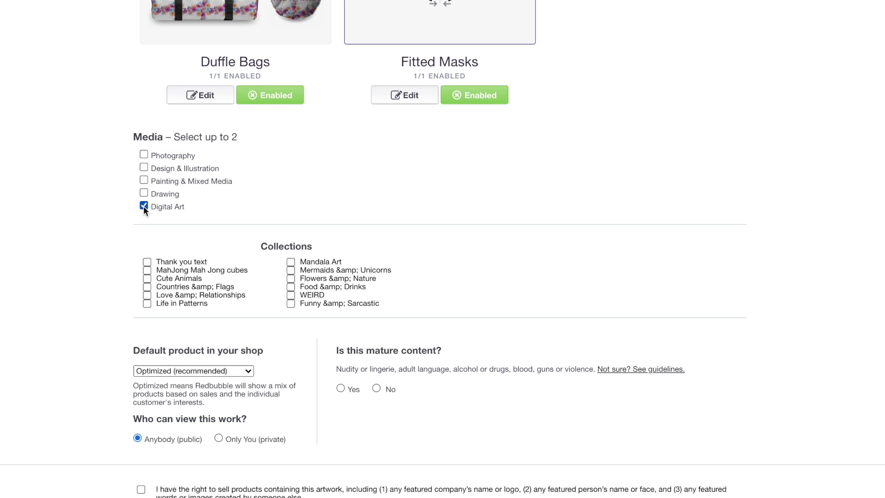
left_click(143, 167)
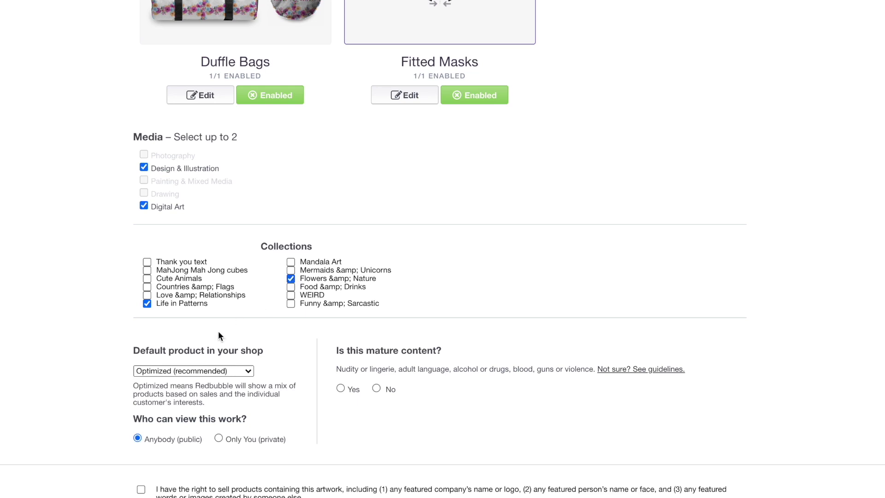
Step: Make Classic T-Shirt the default shop product, mark the work as not mature content, and publish it
left_click(190, 370)
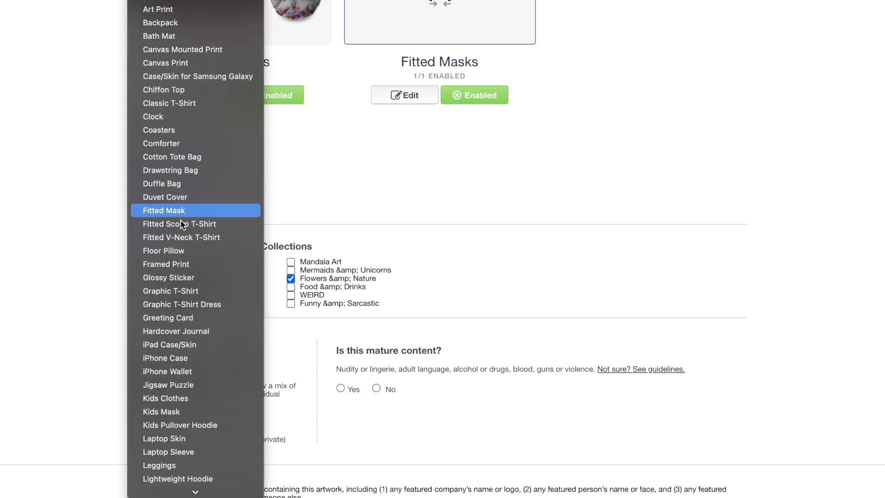
left_click(175, 103)
left_click(376, 388)
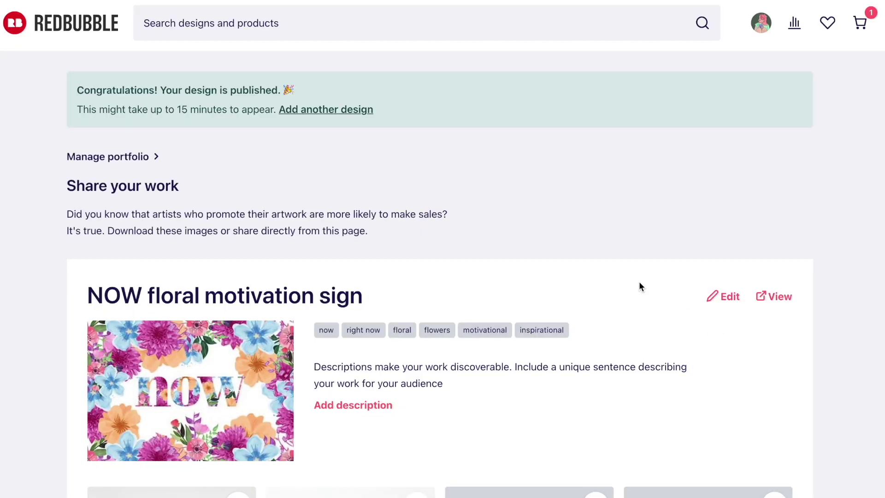
Step: Review the product previews of the published floral "now" design
scroll(452, 110, "down", 7)
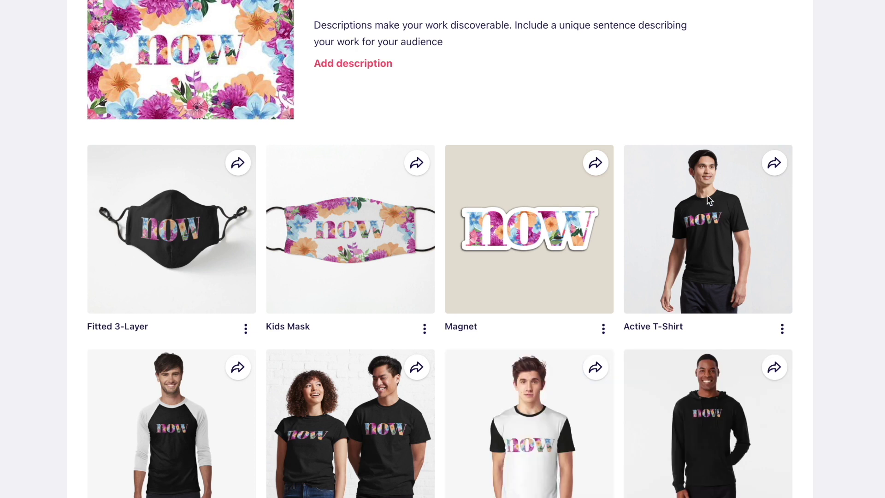
scroll(708, 200, "down", 5)
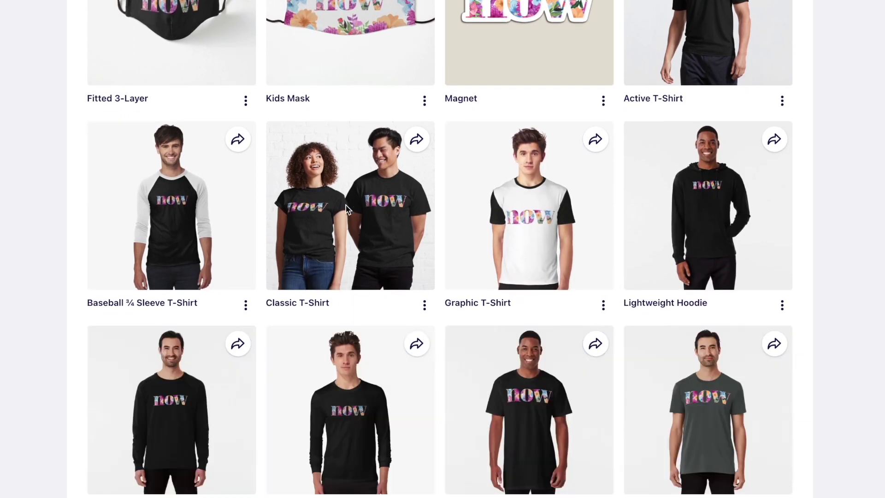
scroll(614, 184, "down", 8)
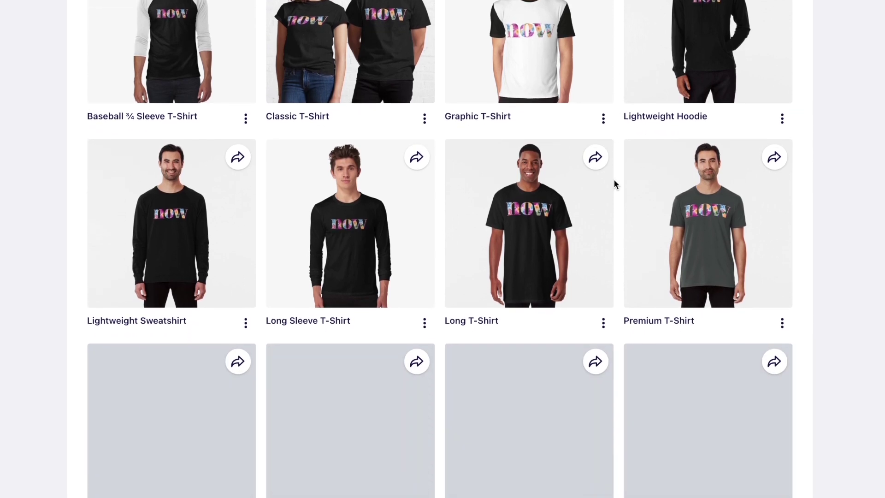
Step: Examine how the published floral "now" design looks on the apparel, stickers, laptop and phone cases, and wall art
scroll(614, 184, "down", 5)
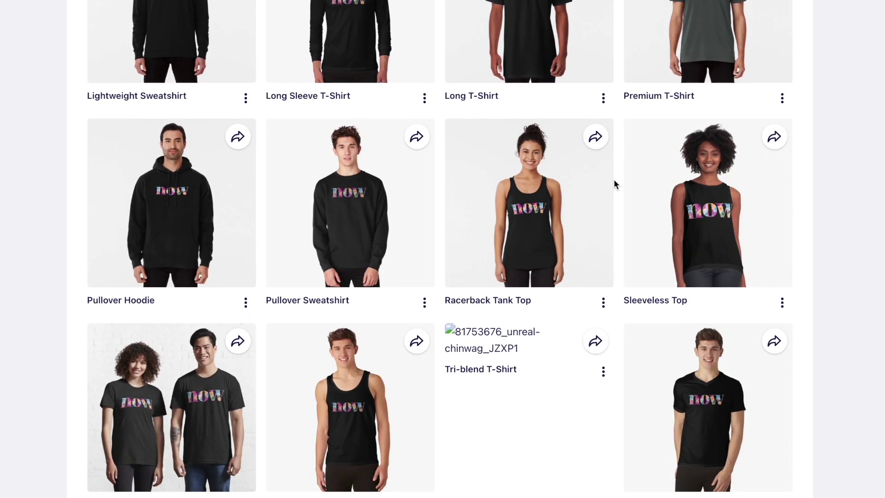
scroll(614, 183, "down", 6)
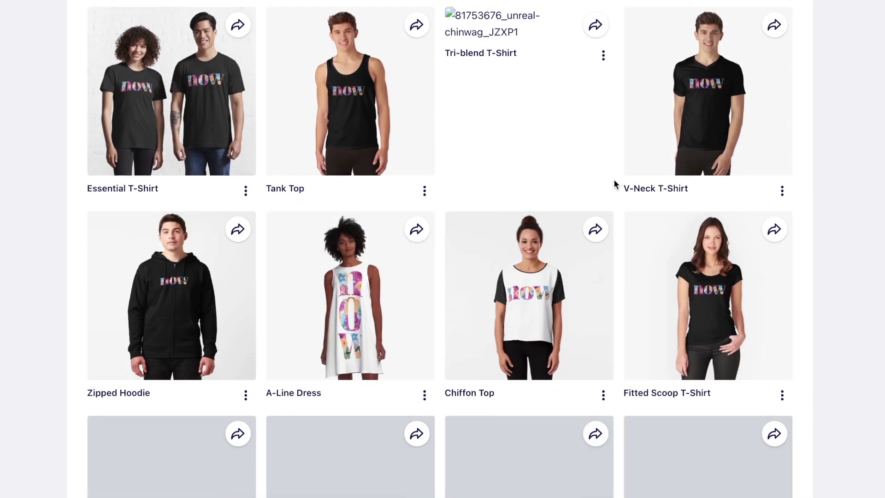
scroll(520, 169, "down", 10)
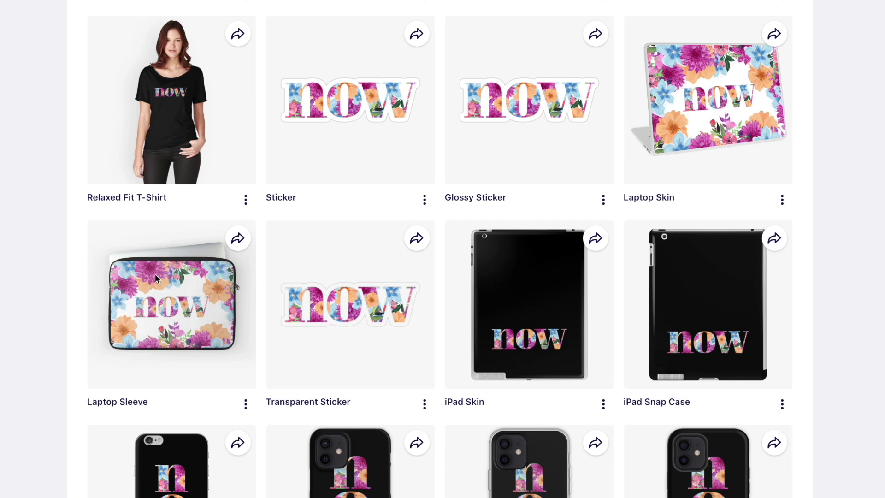
scroll(418, 236, "down", 8)
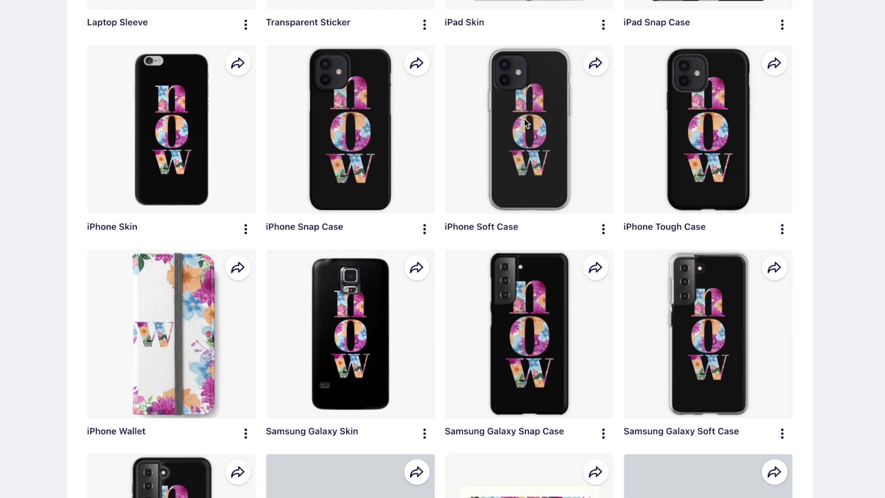
scroll(525, 122, "down", 9)
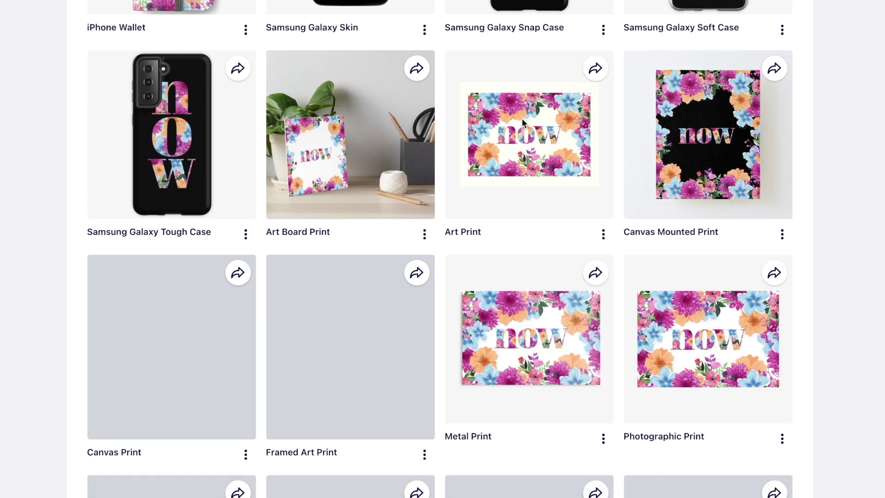
scroll(554, 172, "down", 2)
scroll(555, 175, "down", 4)
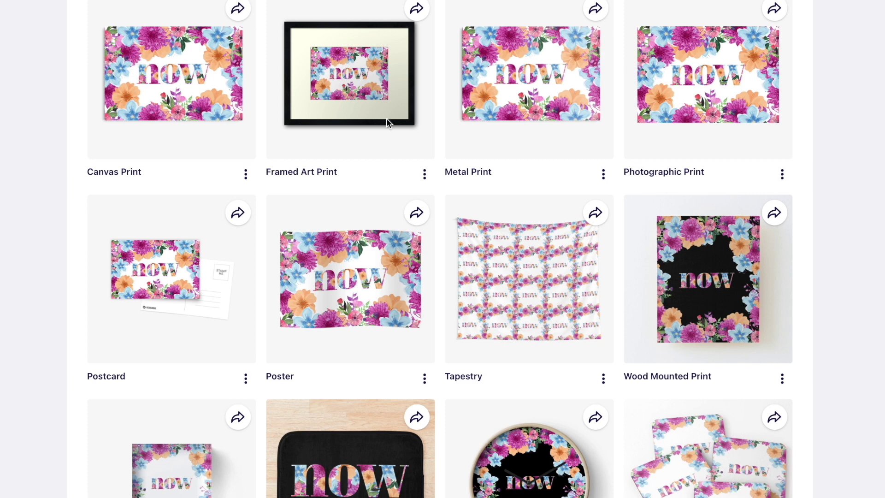
scroll(454, 223, "down", 6)
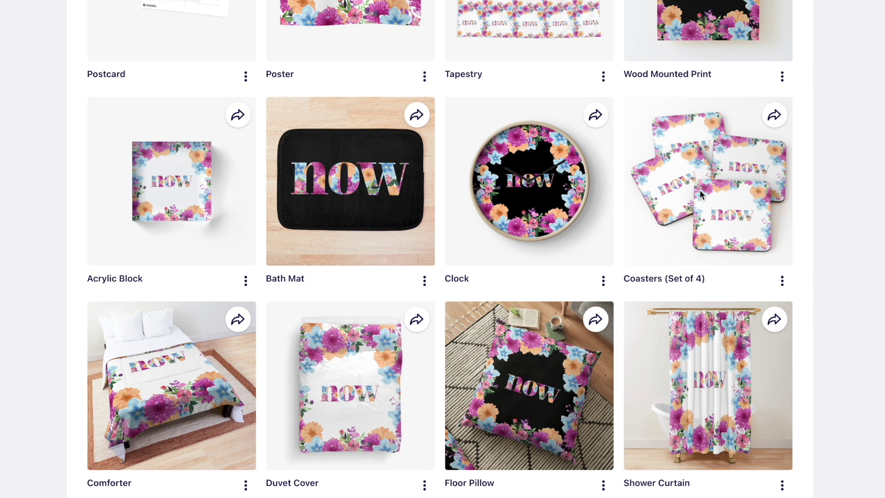
Step: Check the design's previews on the home decor, kids' clothing, bags, drinkware, stationery and apron, and return towards the first products
scroll(699, 192, "down", 3)
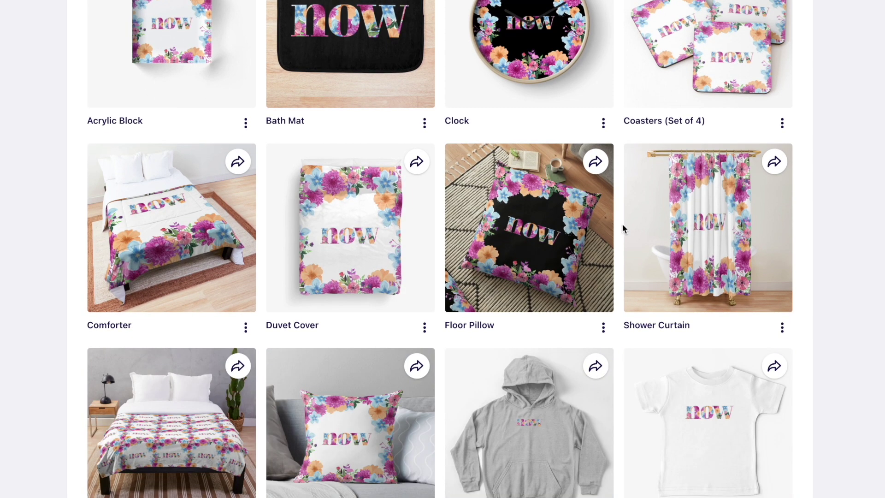
scroll(621, 223, "down", 6)
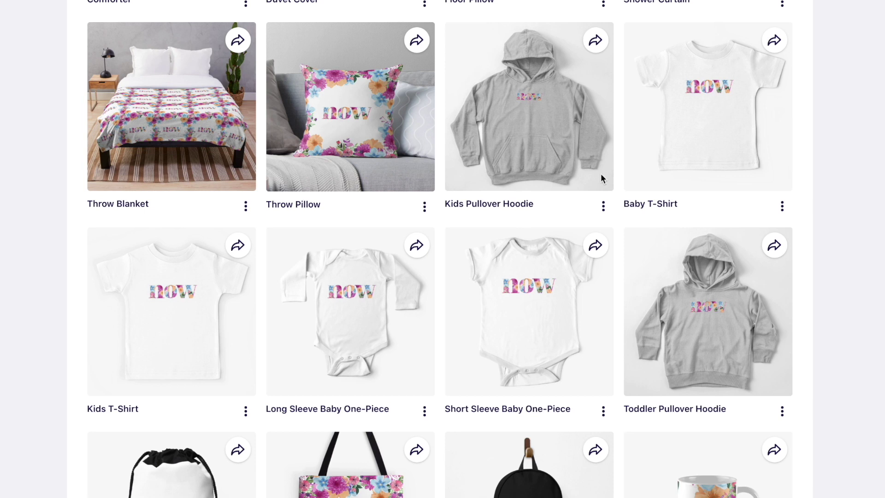
scroll(427, 180, "down", 4)
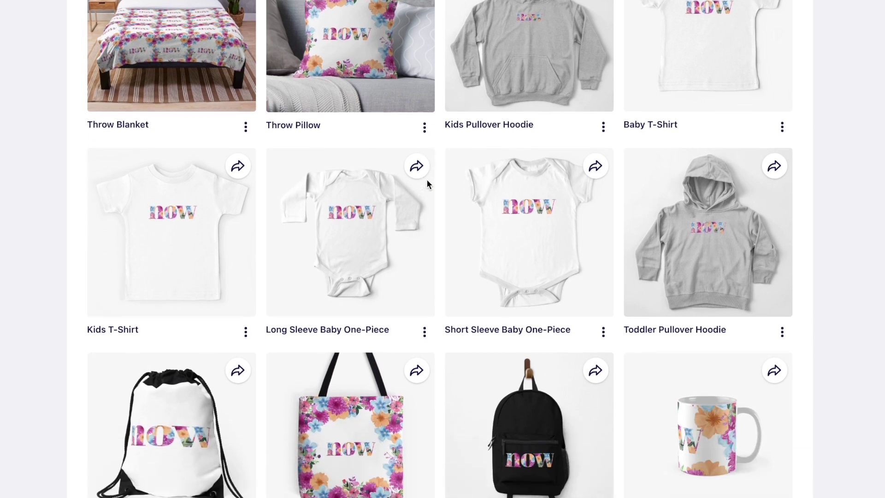
scroll(513, 149, "down", 4)
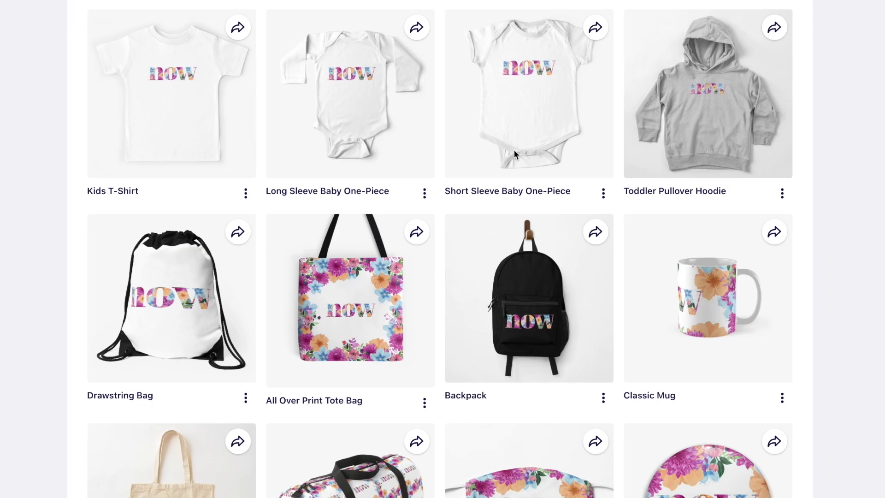
scroll(513, 150, "up", 2)
scroll(339, 107, "down", 1)
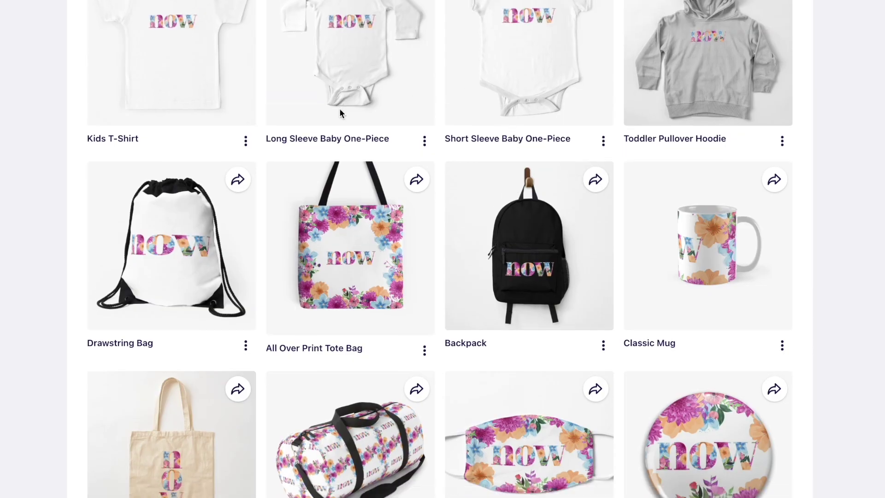
scroll(374, 206, "down", 5)
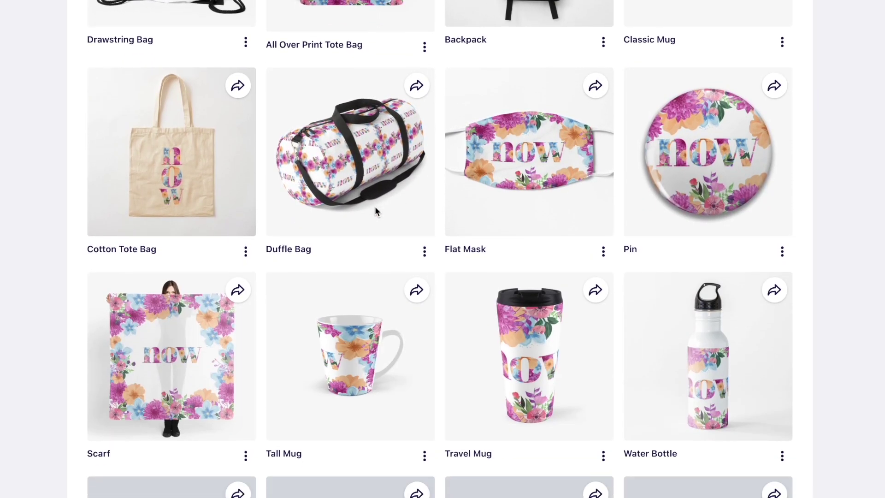
scroll(519, 211, "down", 3)
scroll(519, 211, "down", 2)
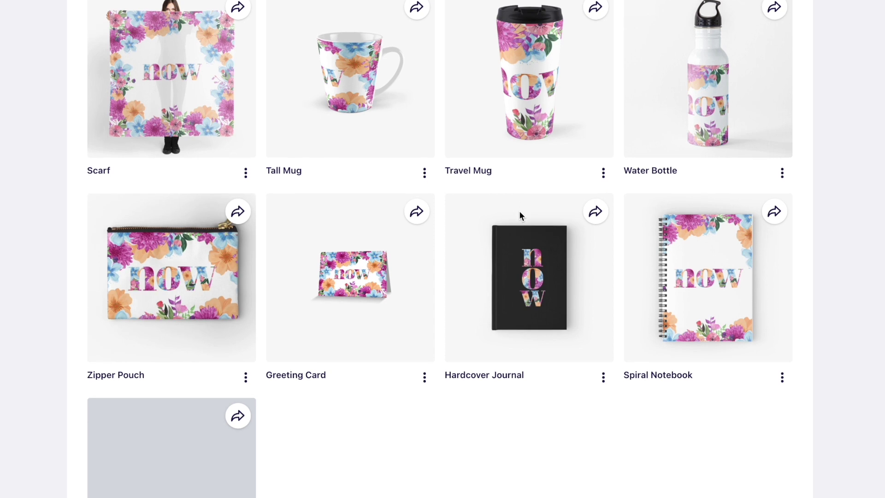
scroll(408, 239, "down", 3)
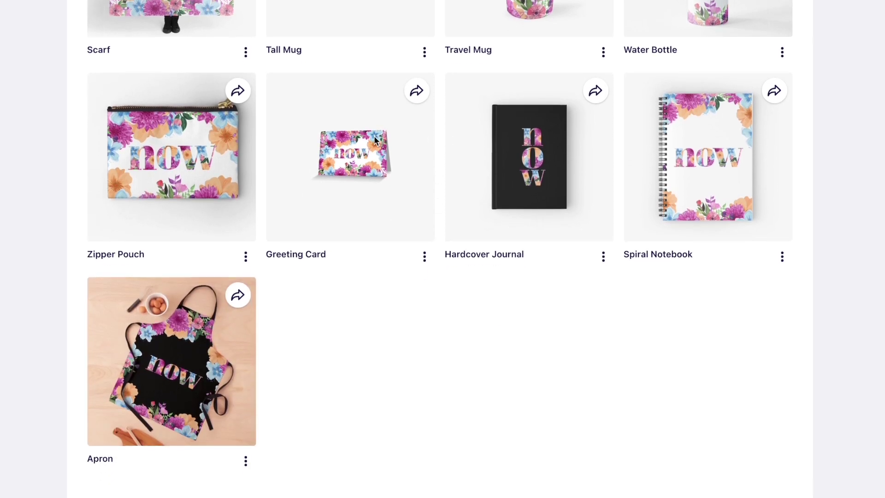
scroll(375, 137, "down", 5)
scroll(393, 276, "up", 20)
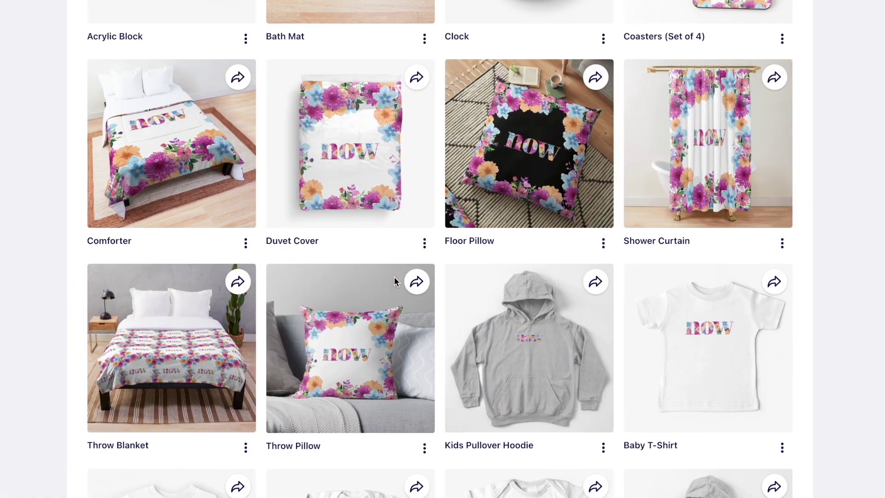
scroll(394, 277, "up", 20)
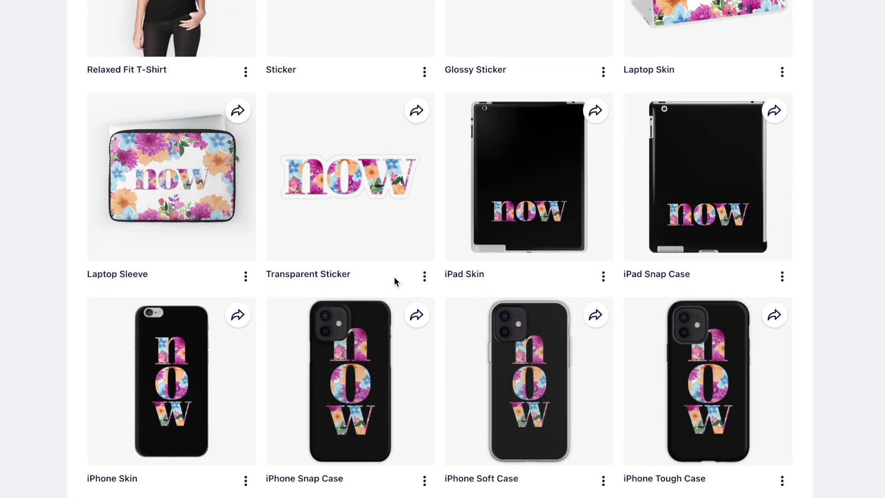
scroll(394, 277, "up", 9)
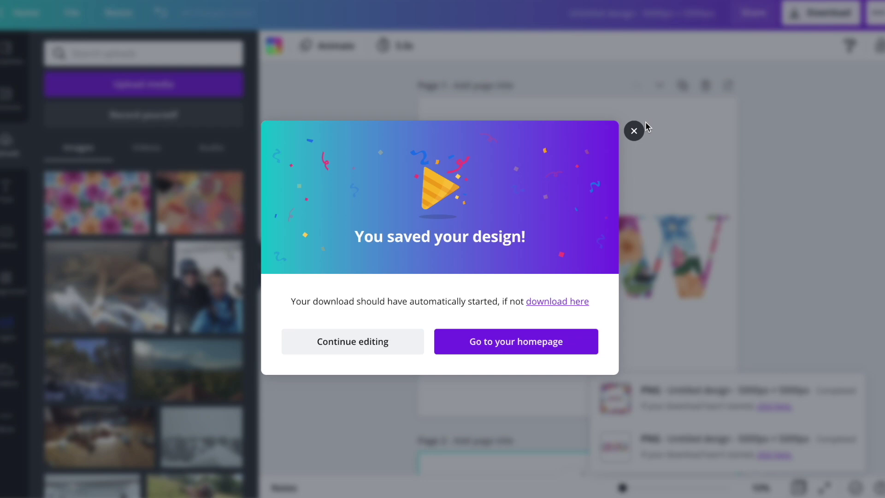
Step: Switch to the Canva design, dismiss the saved-design message, and look through the horizontal, vertical and flower-framed "now" pages
left_click(633, 131)
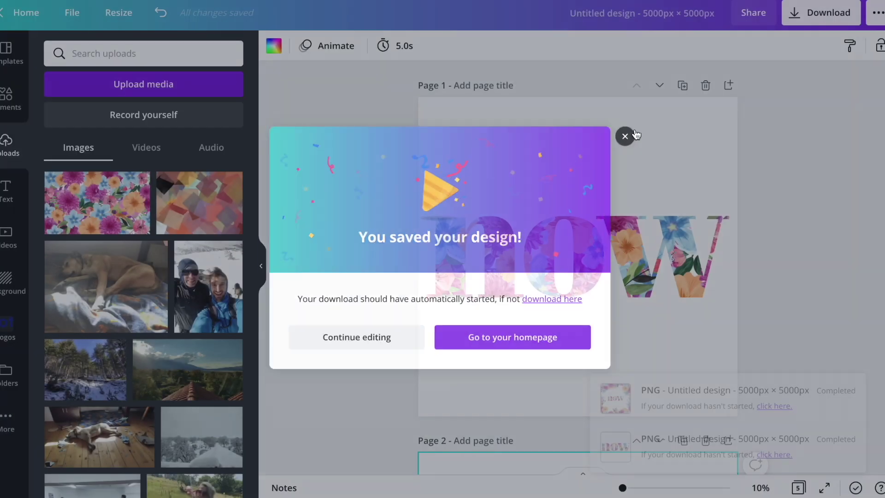
scroll(645, 275, "down", 20)
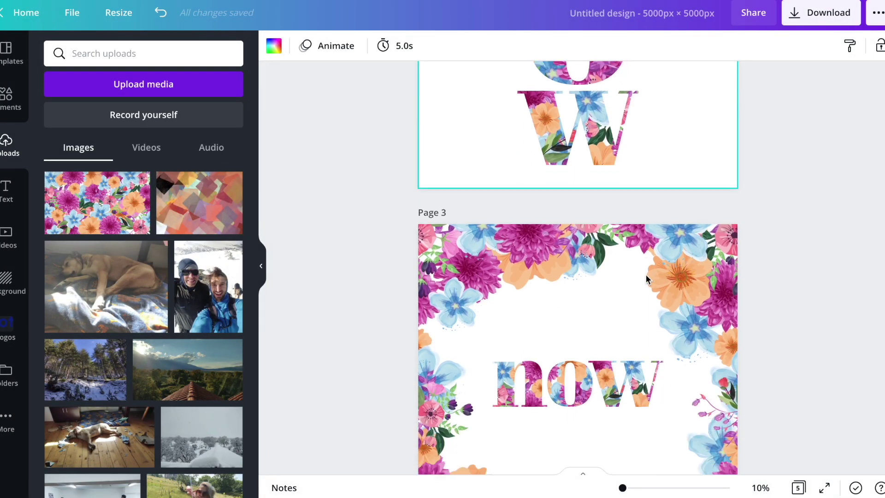
scroll(645, 275, "down", 6)
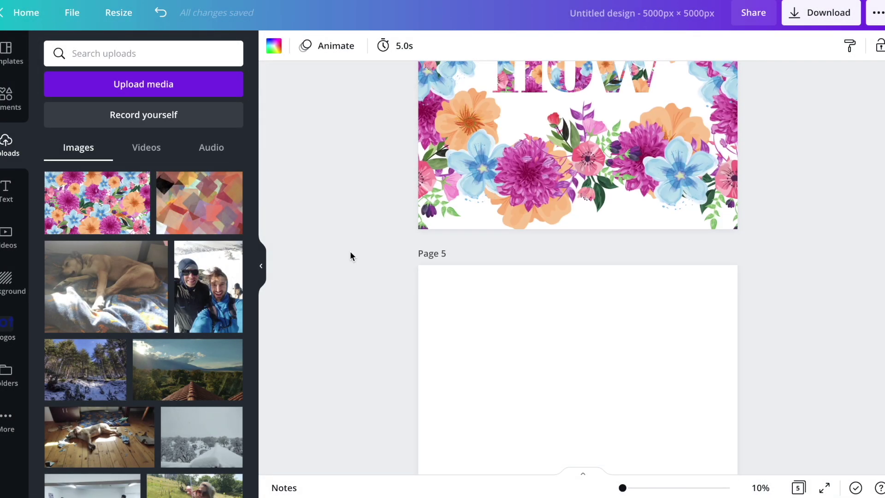
scroll(564, 338, "down", 3)
scroll(564, 338, "up", 14)
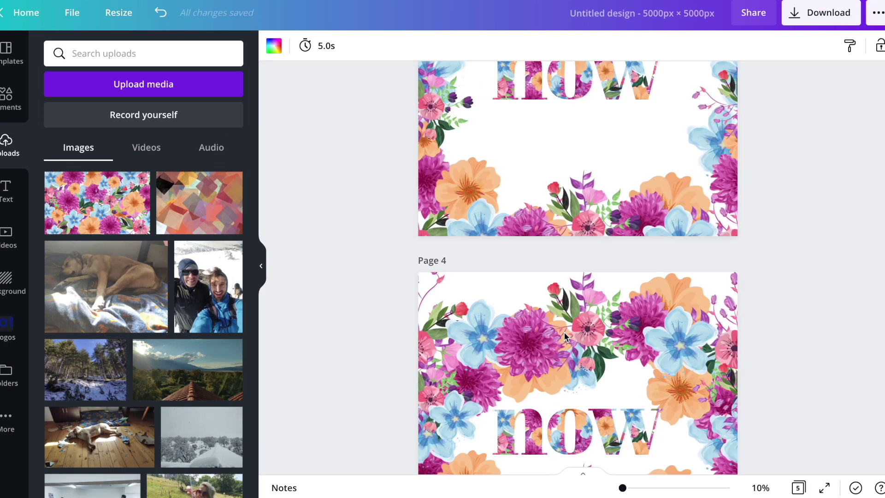
scroll(564, 338, "down", 1)
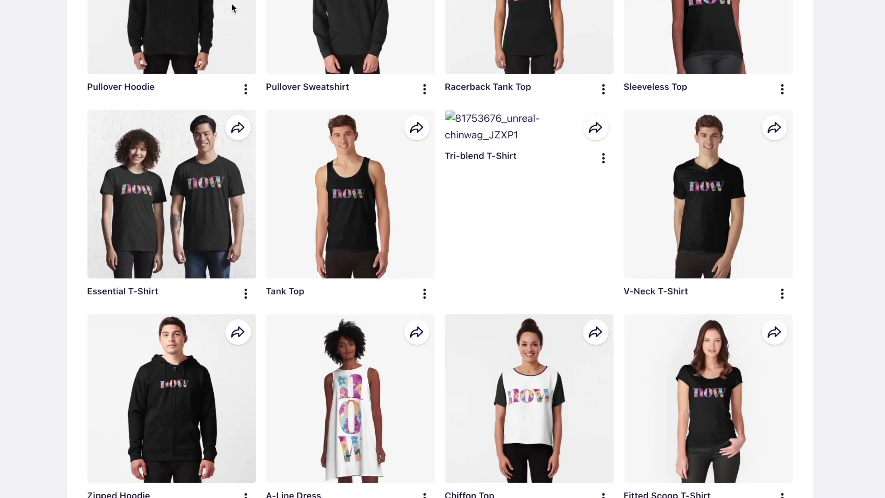
Step: Return to the Redbubble product page and compare the layouts used on the device cases, wall art and home products
scroll(514, 173, "down", 20)
scroll(515, 173, "down", 10)
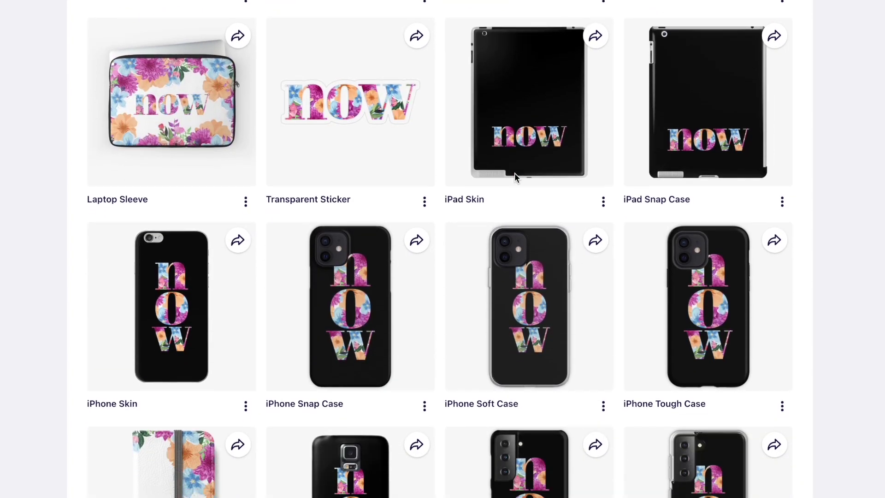
scroll(516, 177, "down", 13)
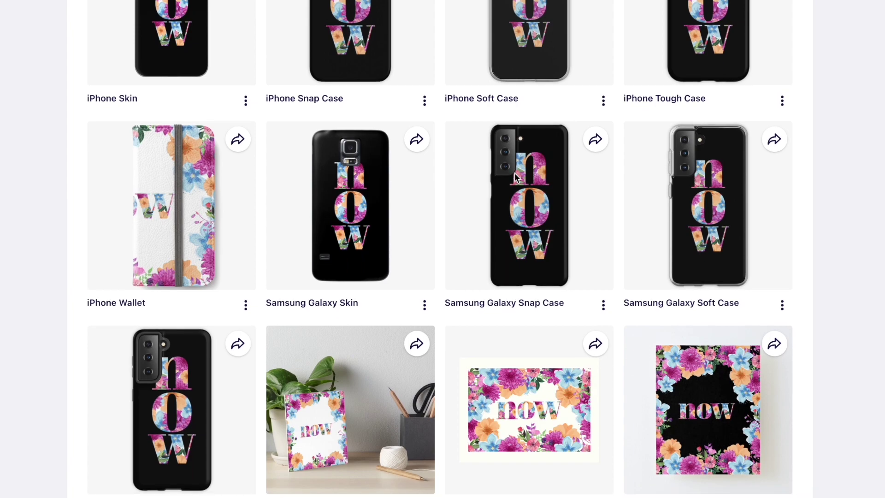
scroll(809, 173, "up", 11)
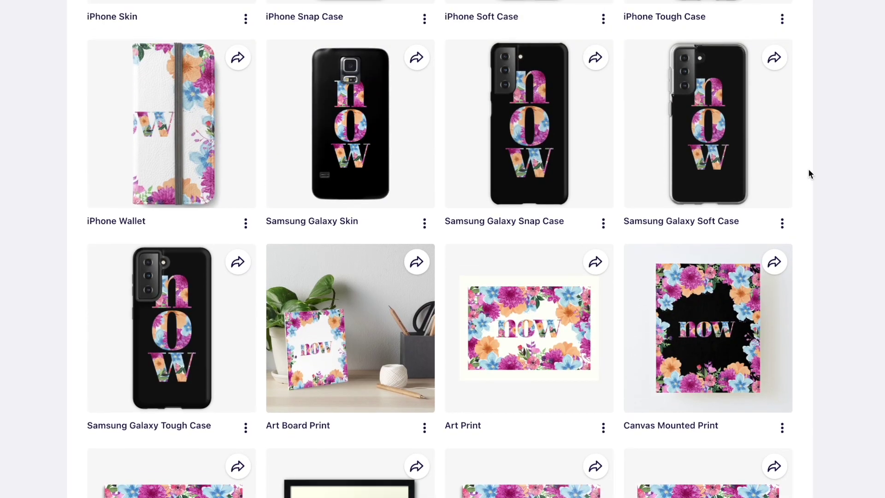
scroll(809, 173, "down", 11)
scroll(809, 173, "down", 1)
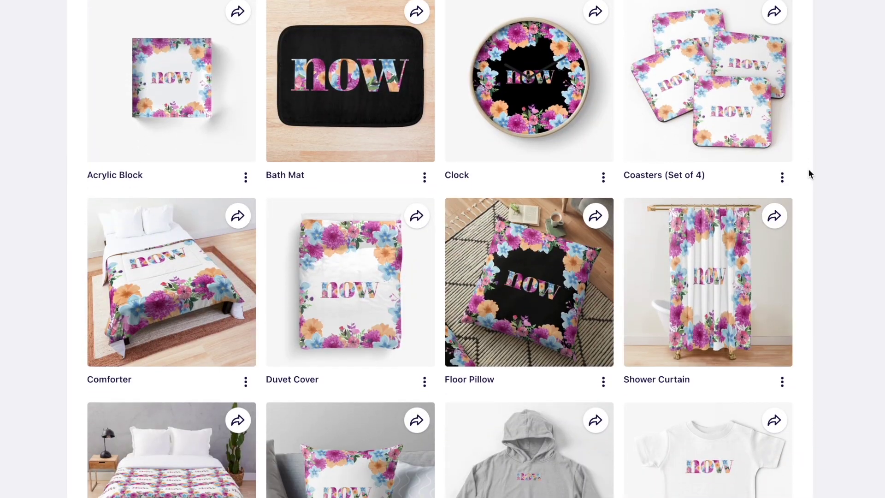